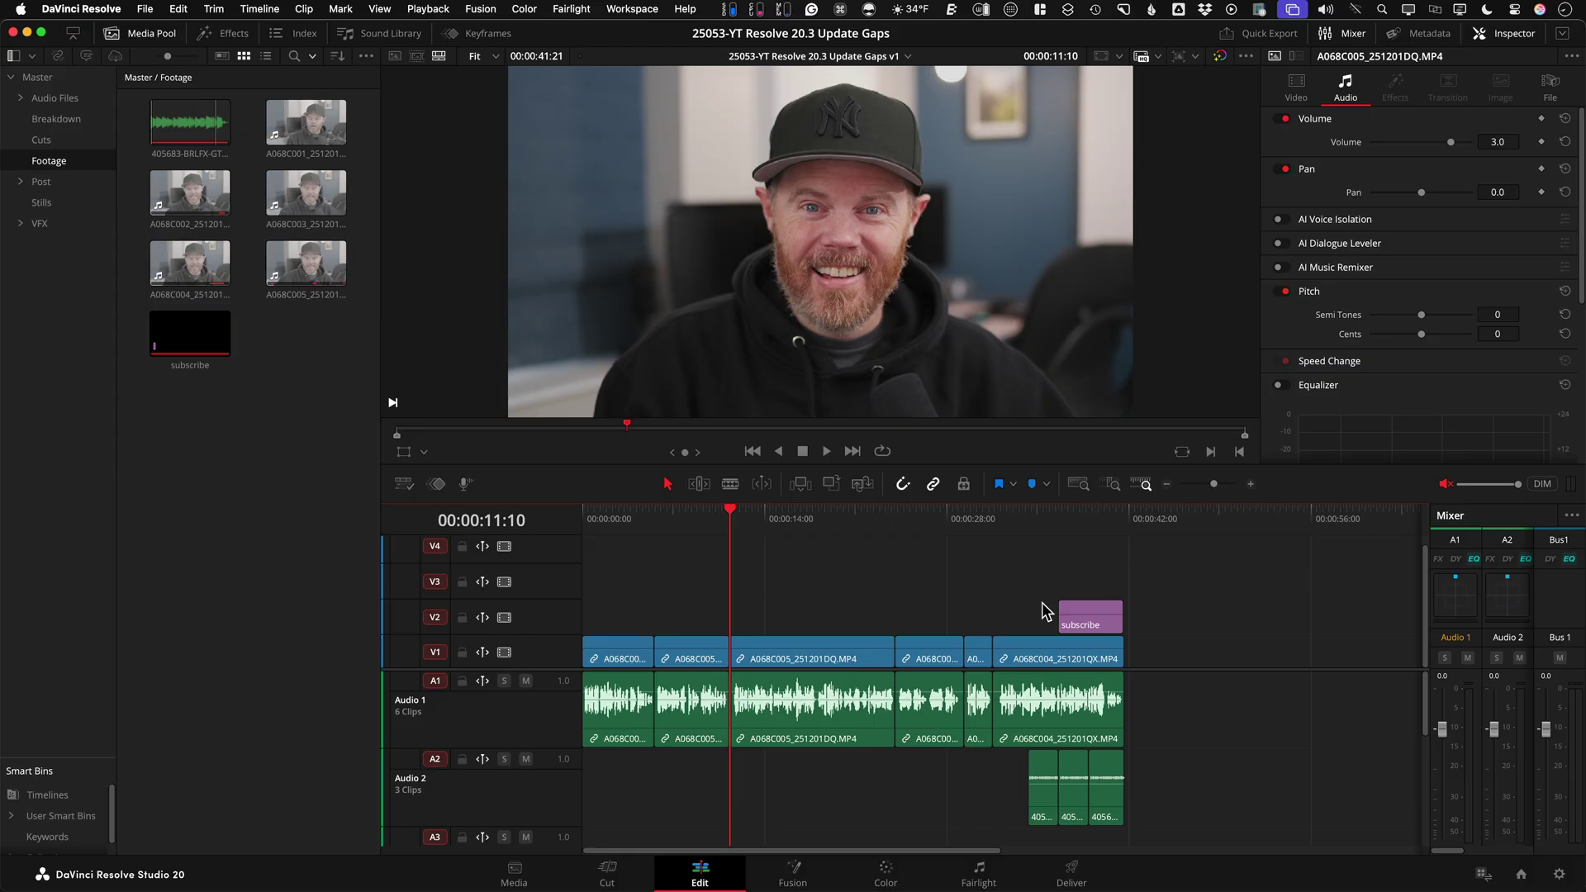
Insert a one-second gap at 00:00:11:10 with Edit > Insert Gap, then zoom in and out to check it
{"action": "left_click", "coordinate": [177, 9]}
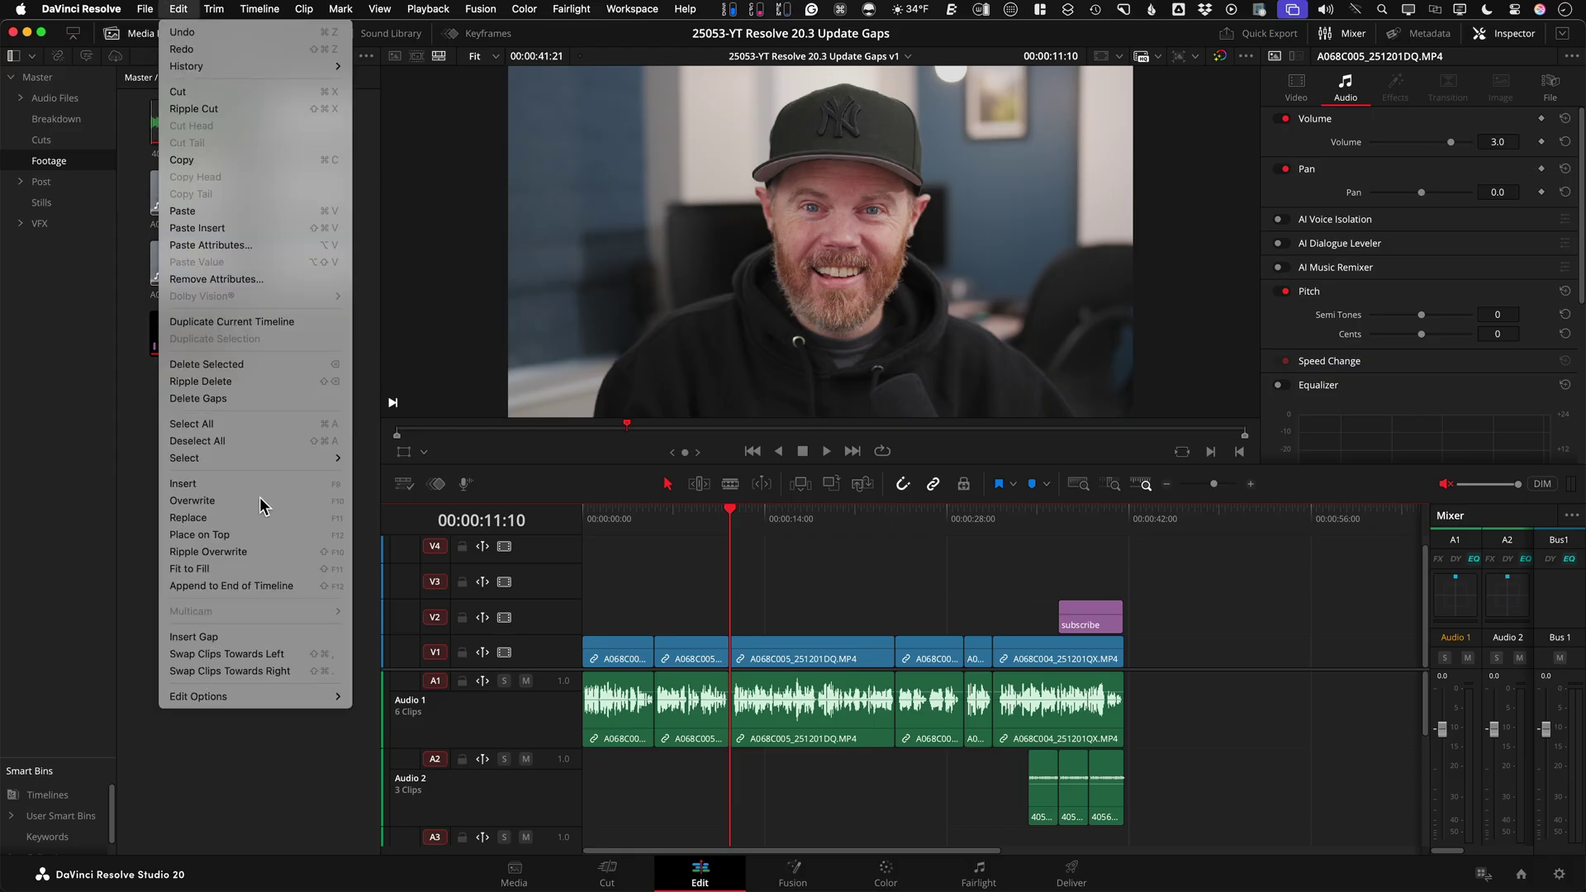
{"action": "left_click", "coordinate": [281, 638]}
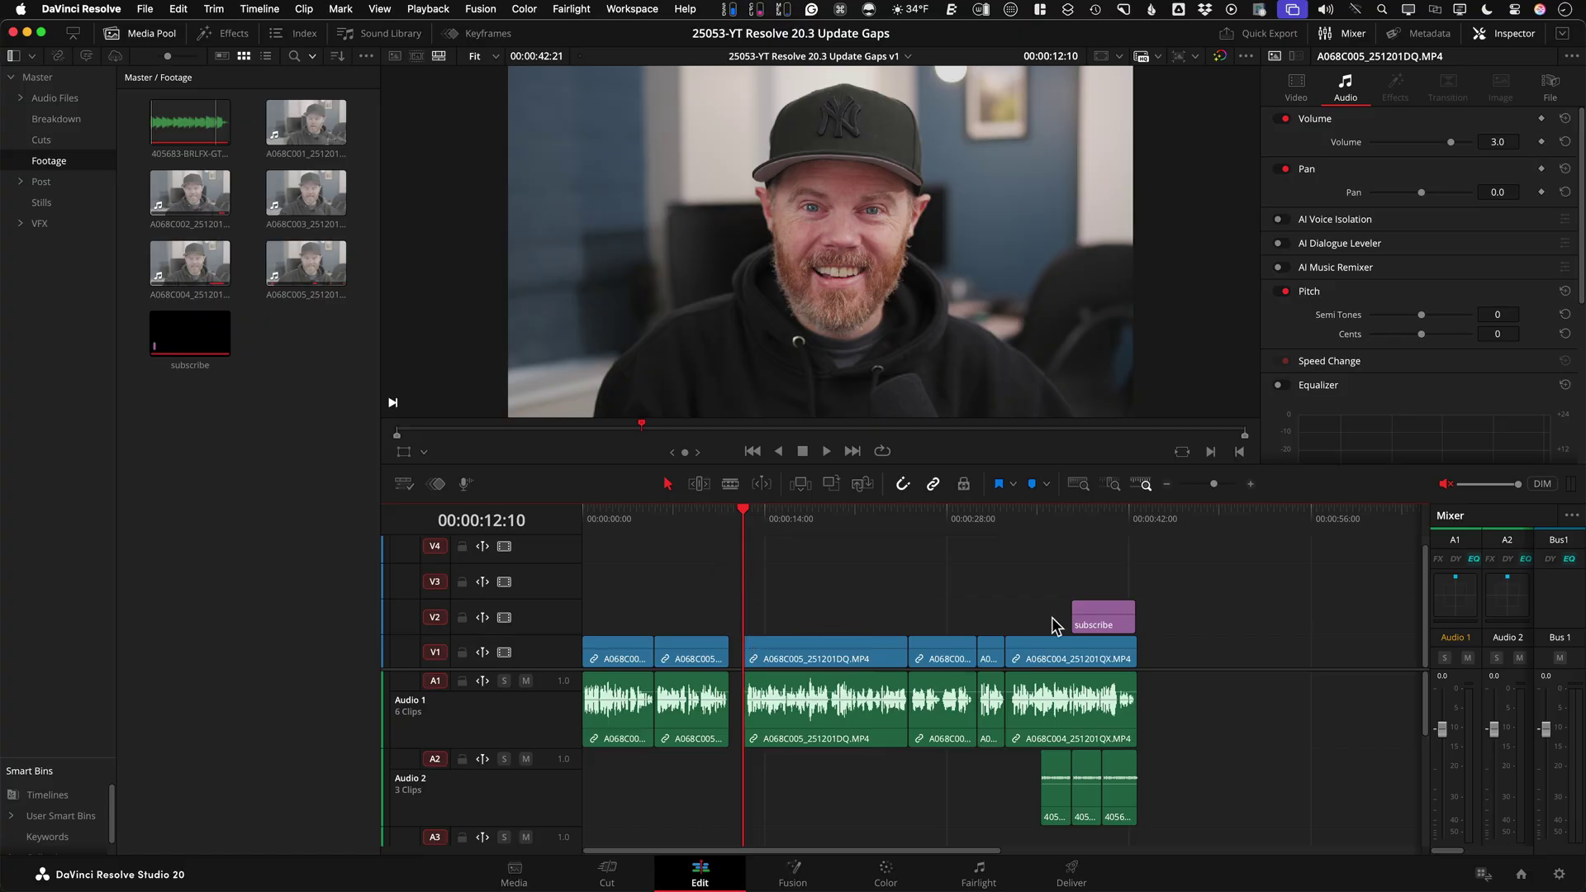
{"action": "key", "text": "super+equal"}
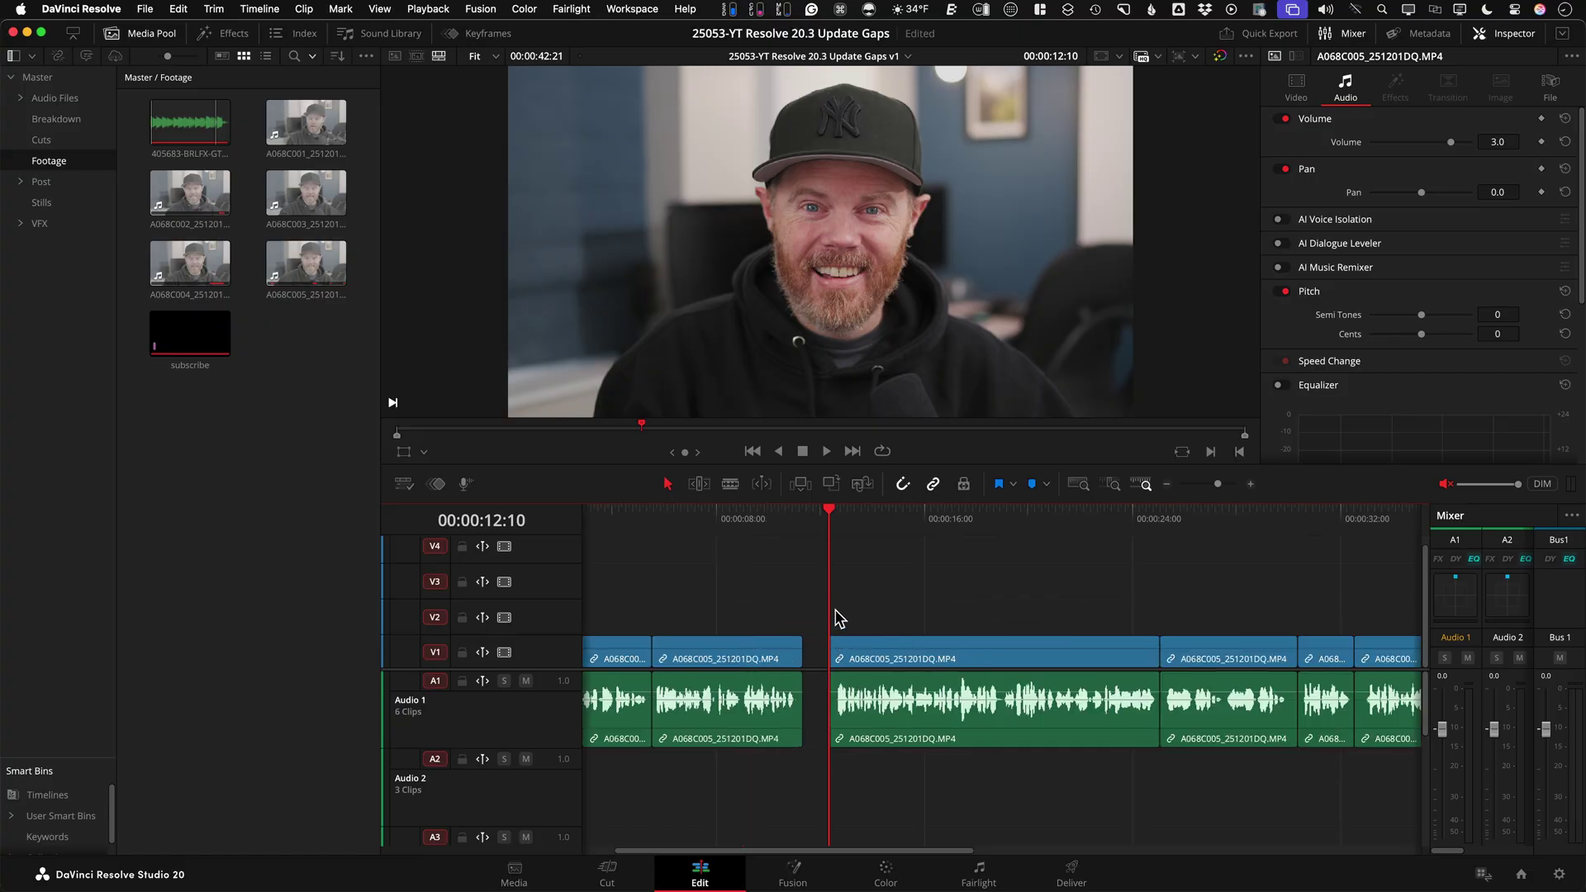
{"action": "key", "text": "super+minus"}
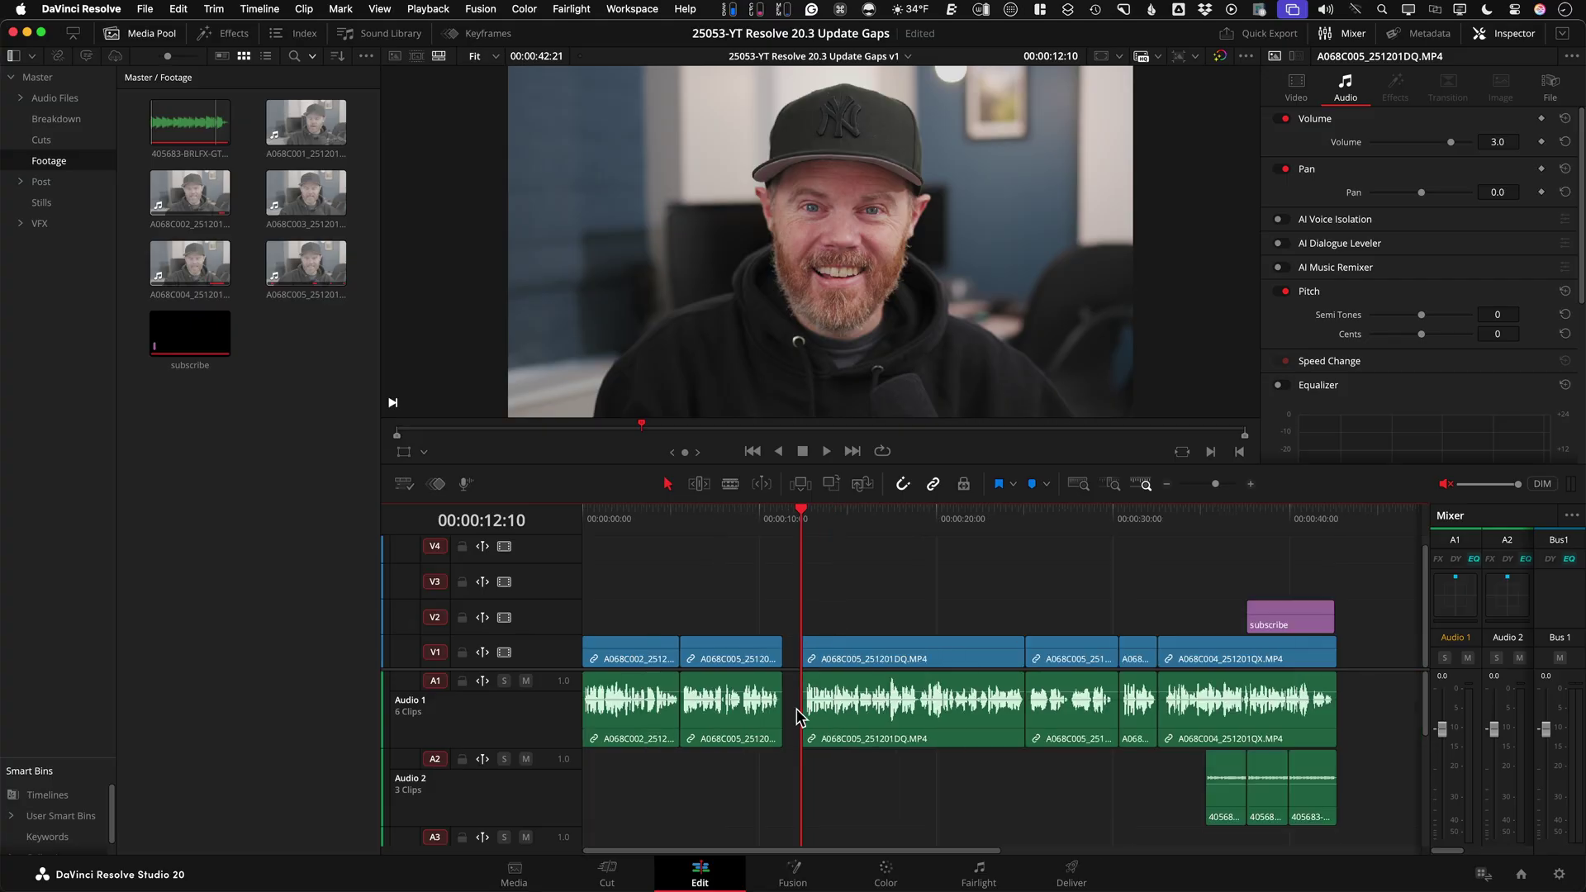
Park the playhead at exactly 00:00:19:00 and insert a one-second gap there
{"action": "left_click", "coordinate": [920, 522]}
{"action": "key", "text": "super+equal"}
{"action": "key", "text": "super+equal"}
{"action": "key", "text": "super+equal"}
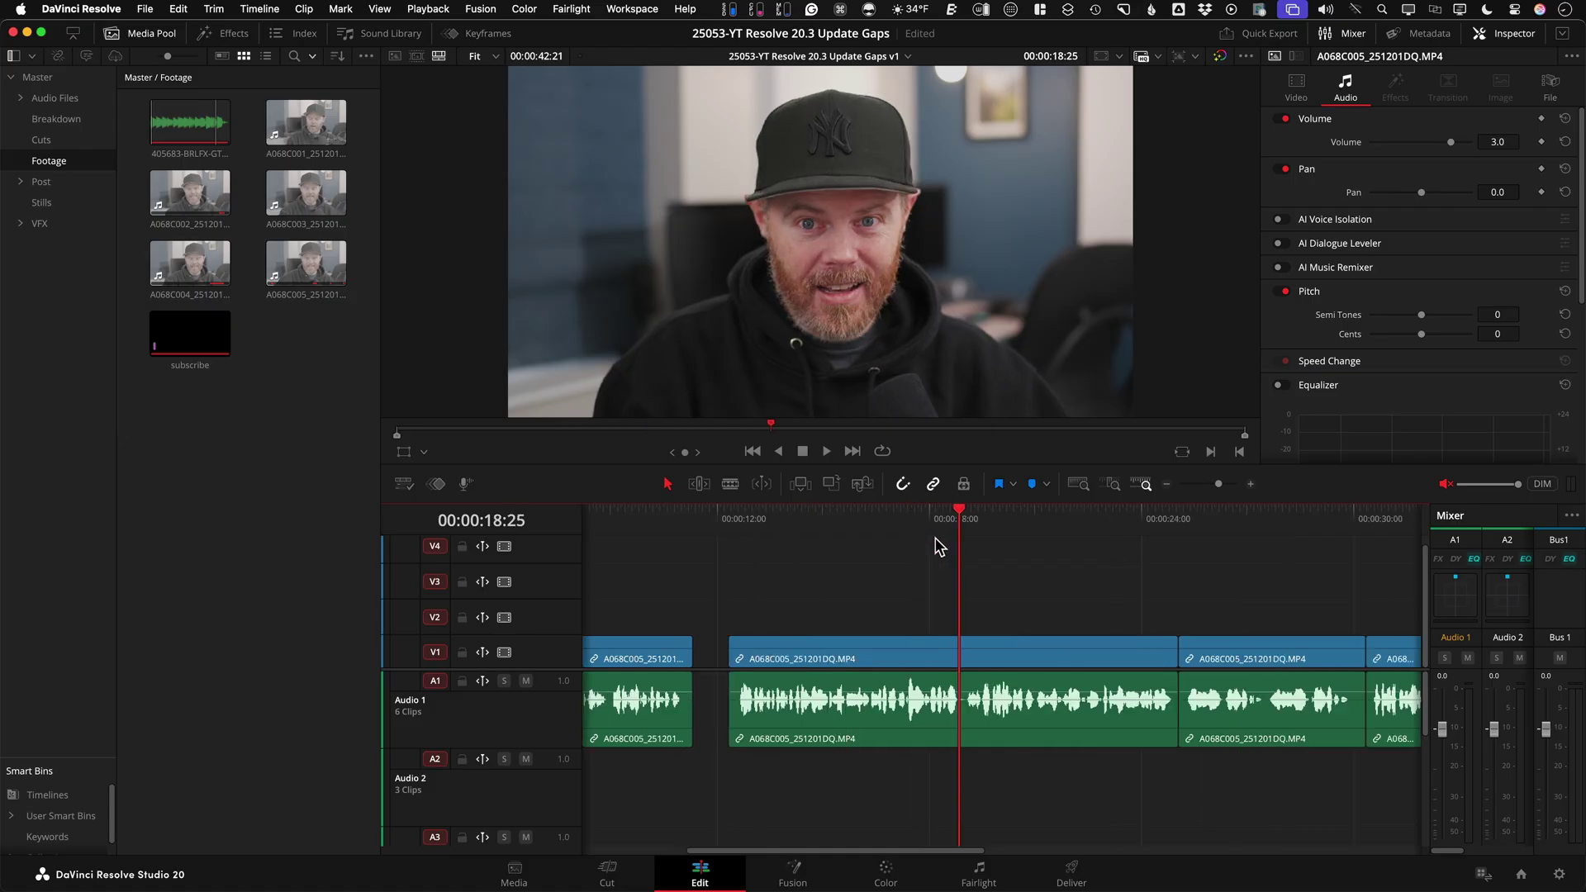
{"action": "left_click", "coordinate": [1025, 519]}
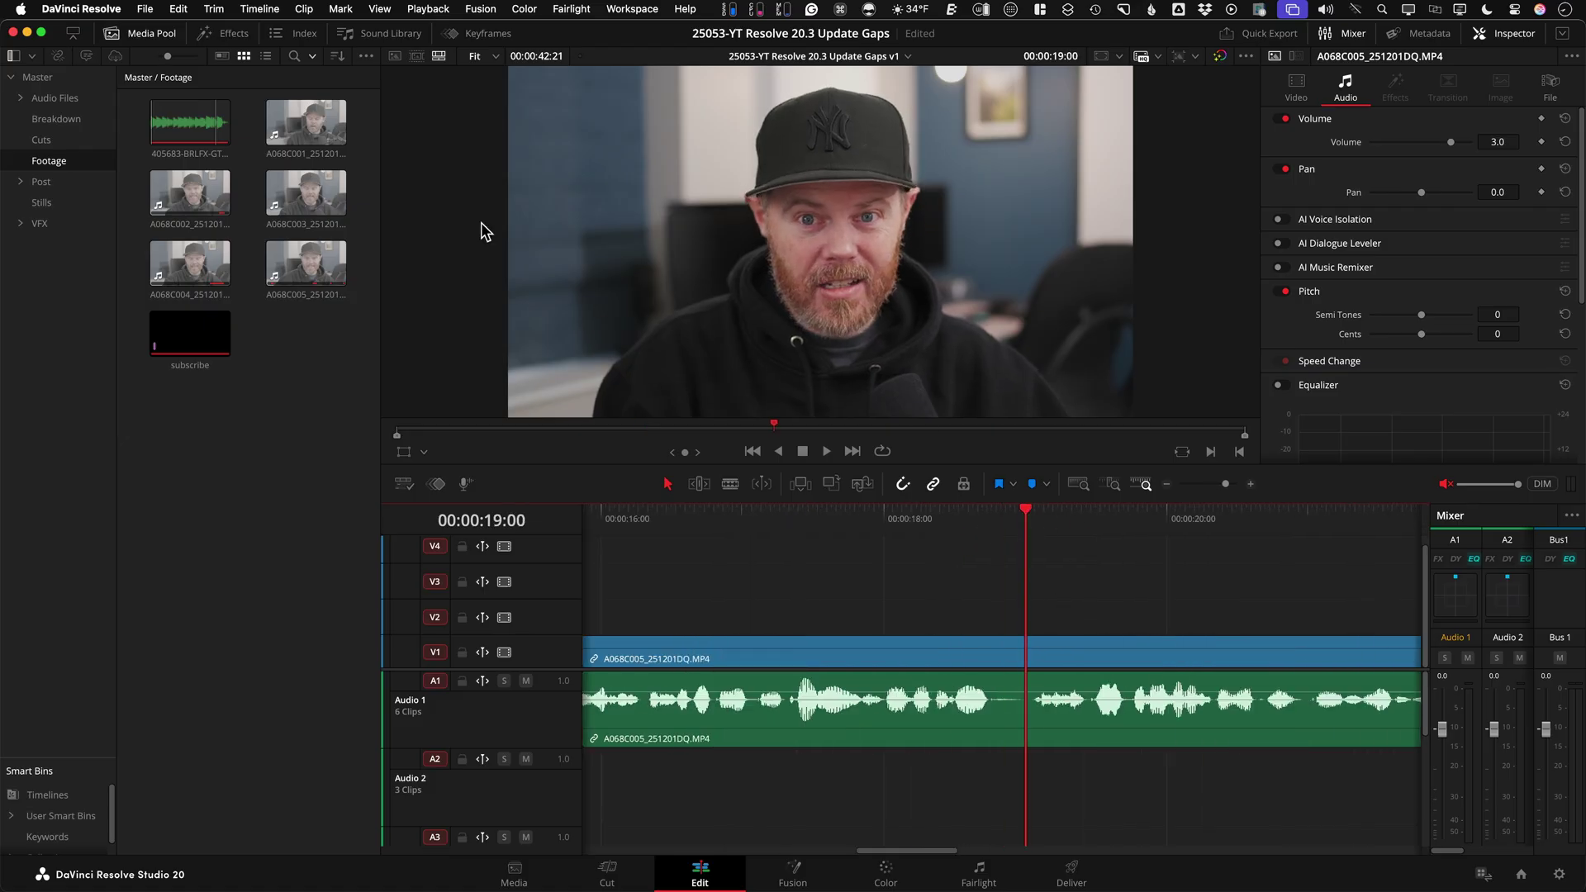
{"action": "left_click", "coordinate": [178, 10]}
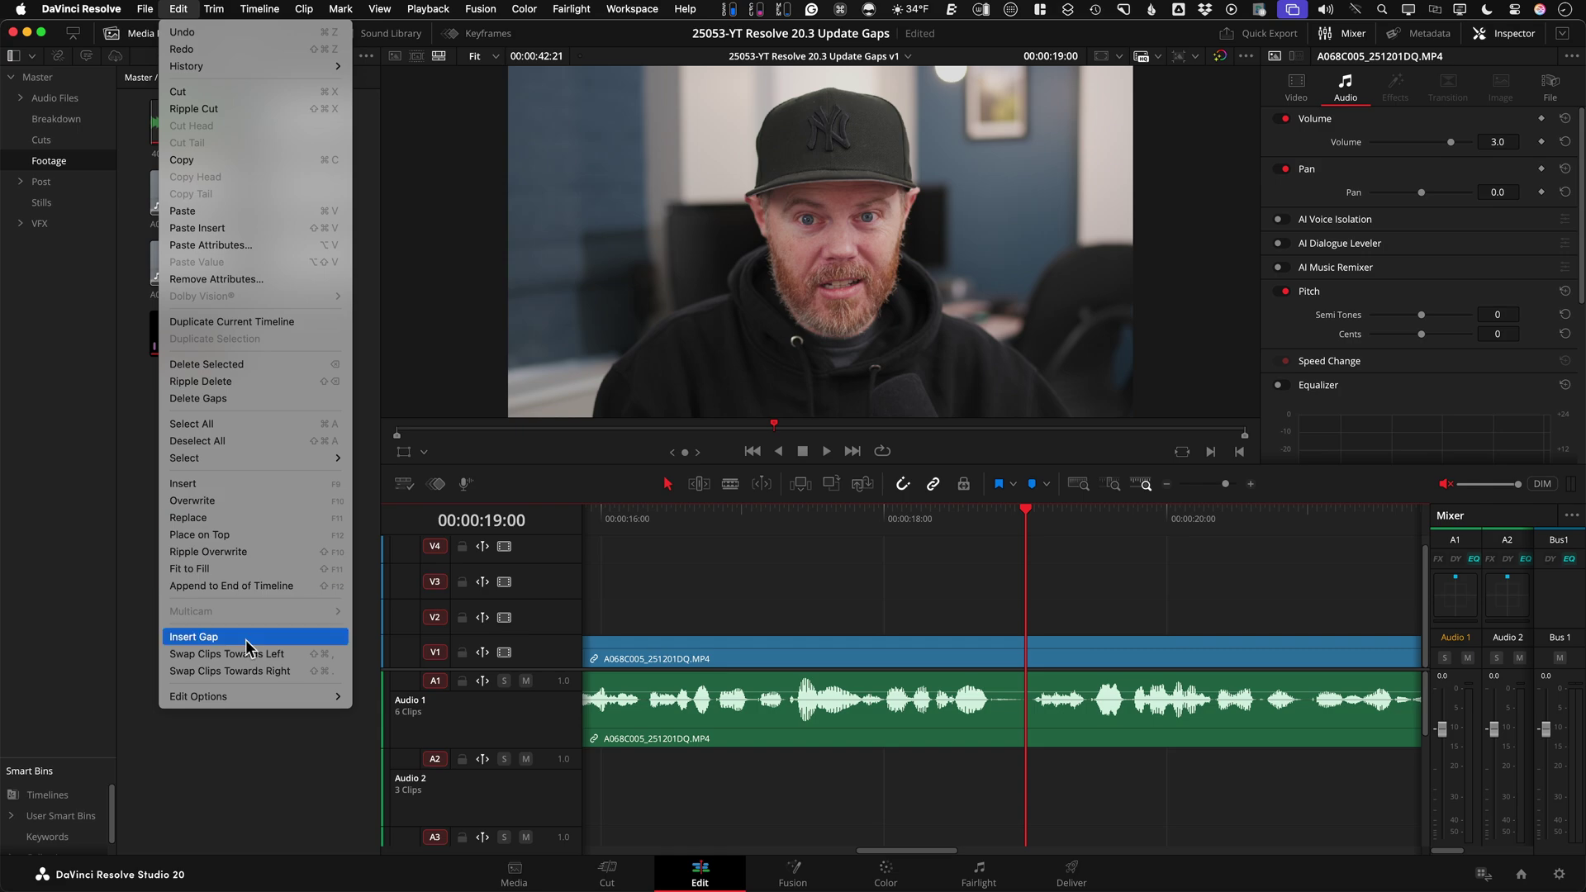
{"action": "key", "text": "shift+z"}
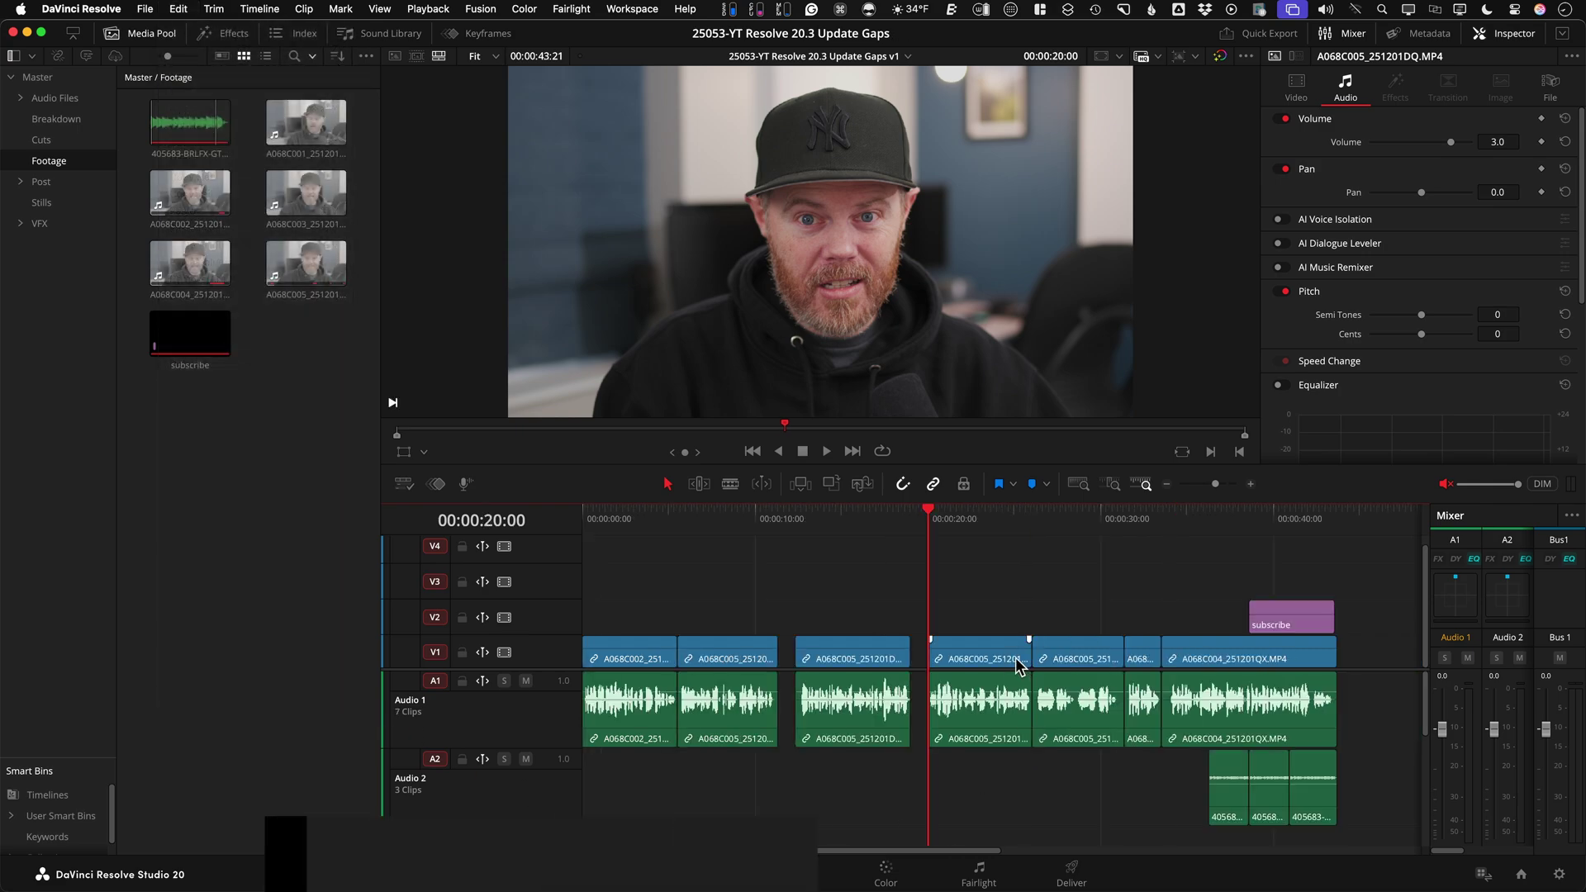
Select all clips forward, test a +2:00 offset, undo it, and clear the selection
{"action": "key", "text": "alt+y"}
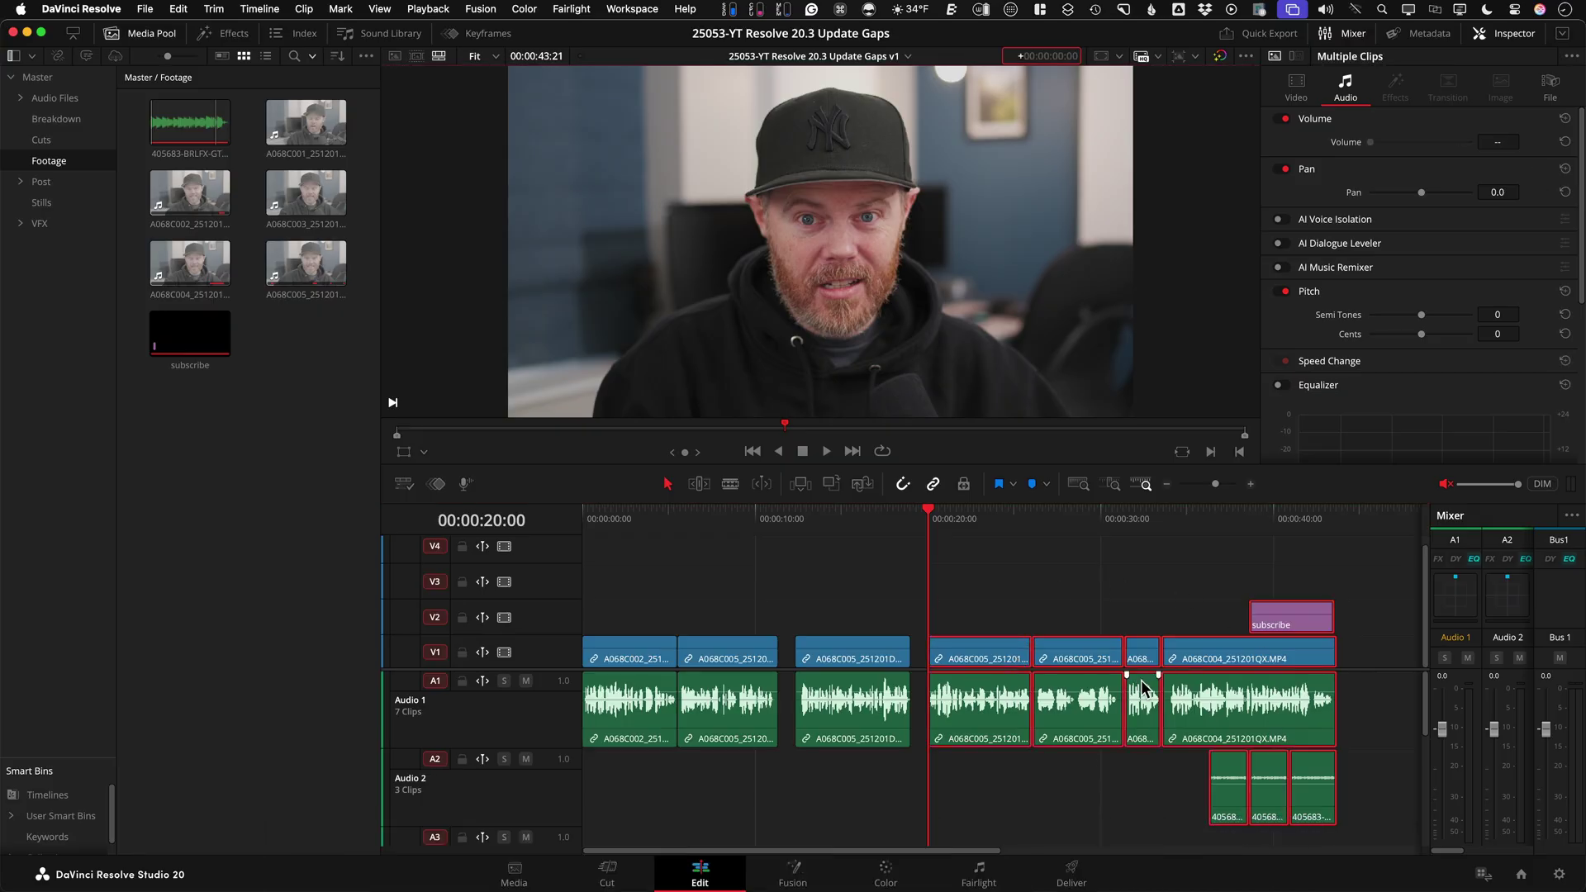
{"action": "key", "text": "plus"}
{"action": "type", "text": "200"}
{"action": "key", "text": "Return"}
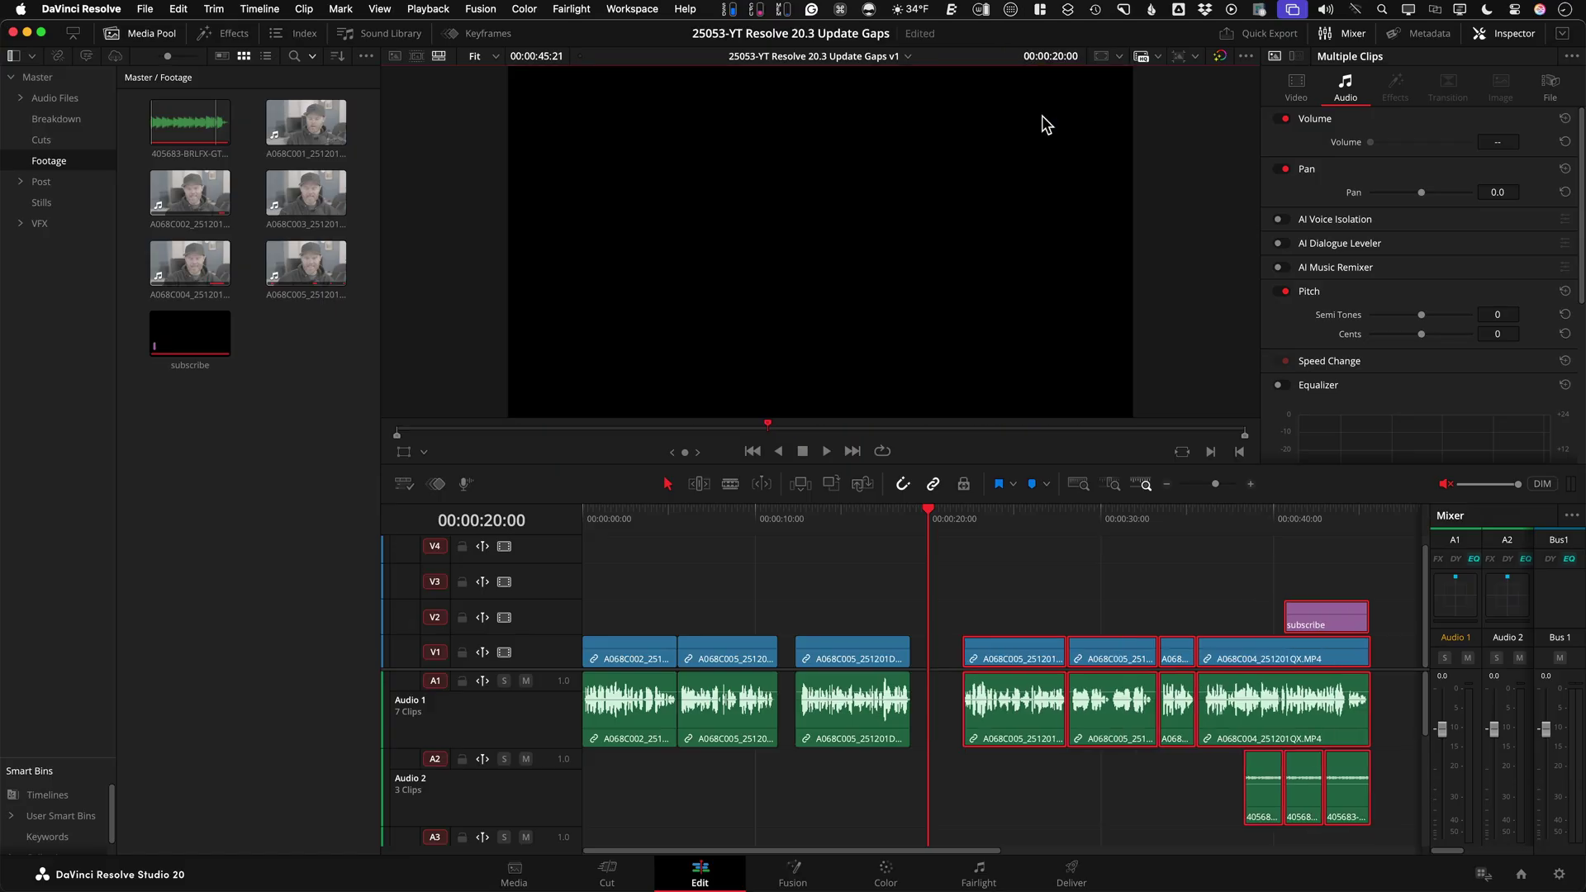
{"action": "key", "text": "ctrl+z"}
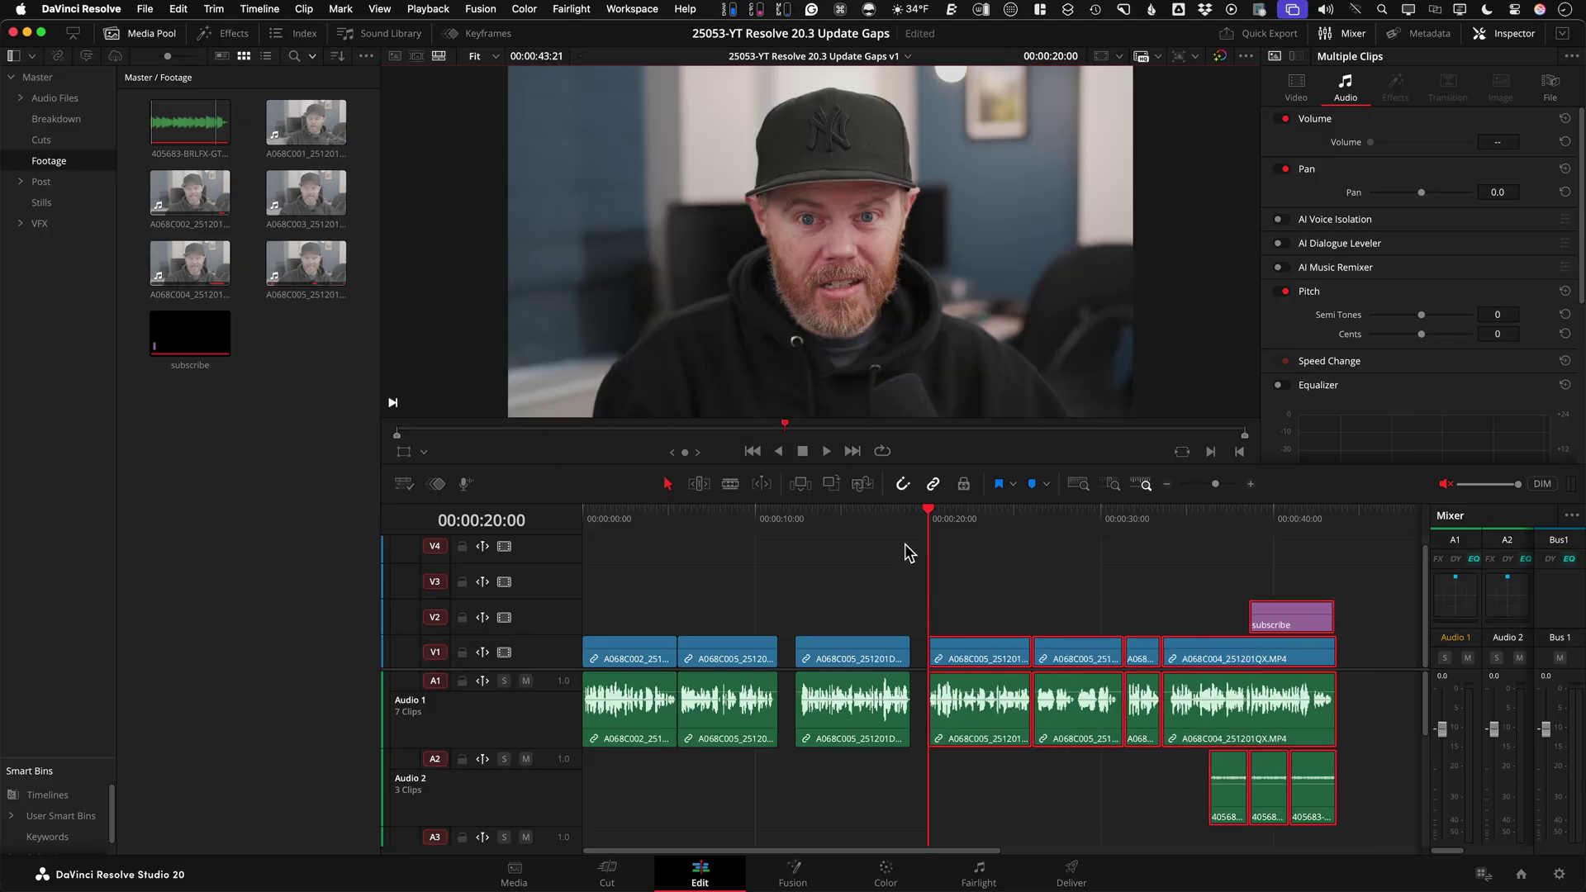
{"action": "left_click", "coordinate": [948, 579]}
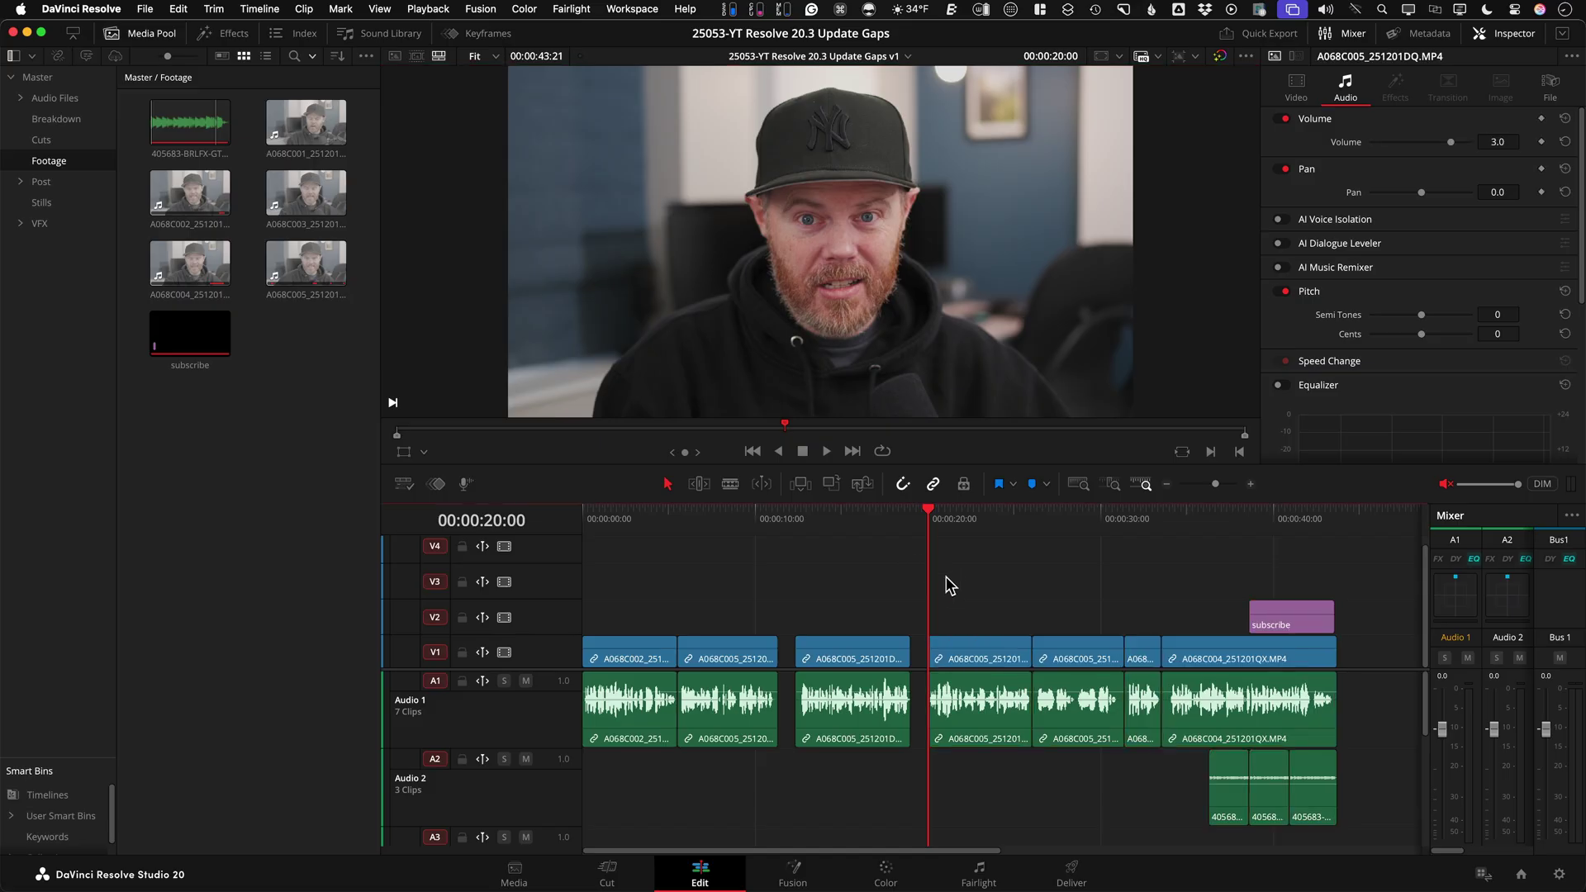
{"action": "left_click", "coordinate": [178, 9]}
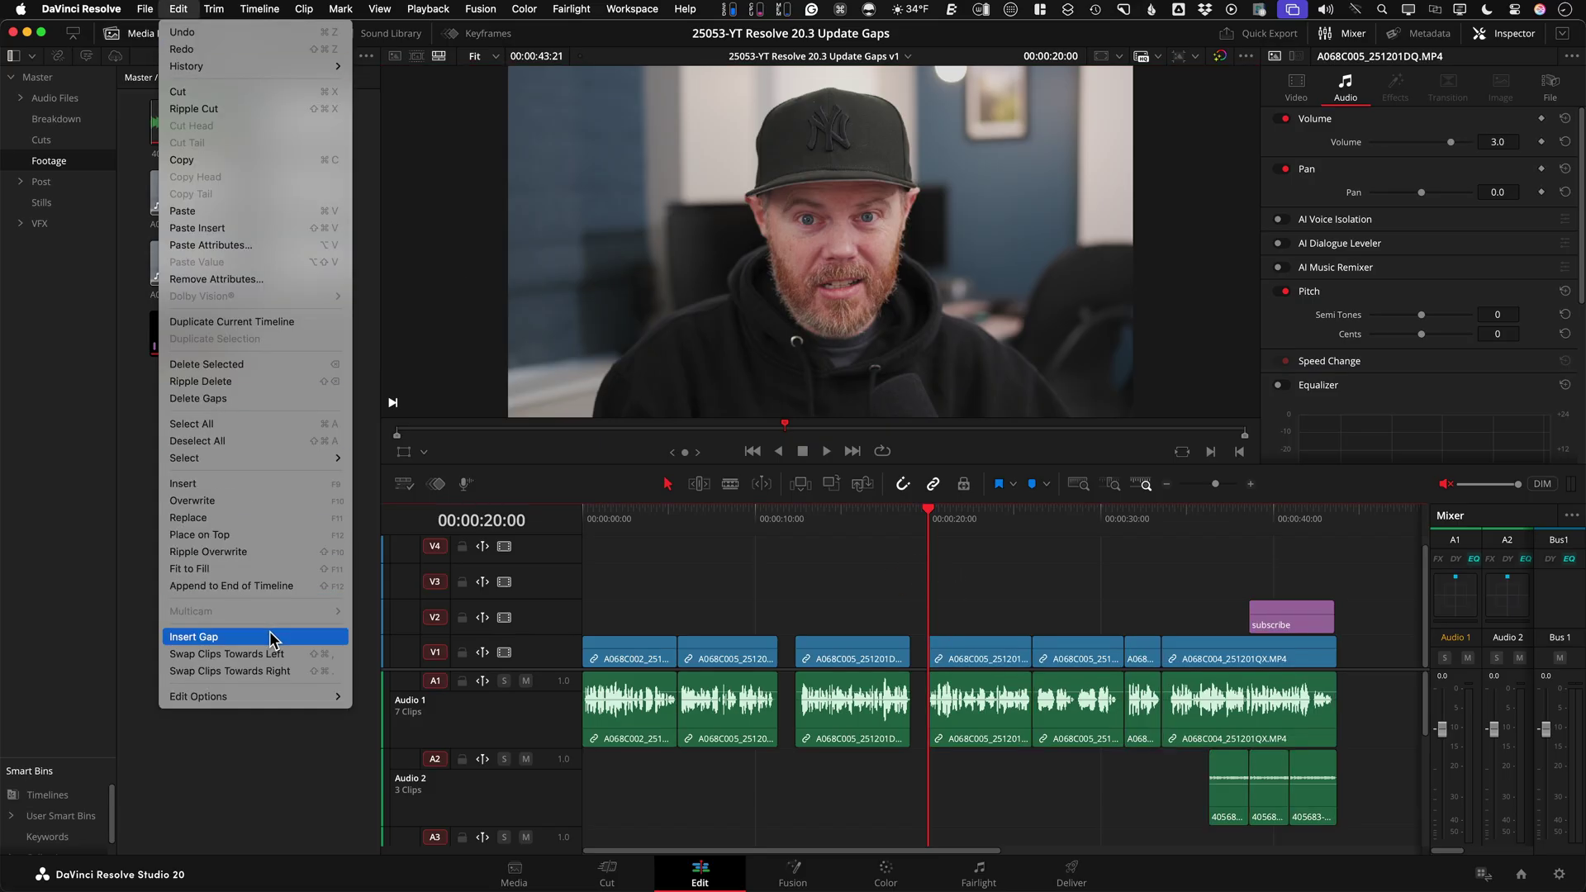
In Keyboard Customization, assign the G shortcut to Insert Gap despite the existing assignment
{"action": "left_click", "coordinate": [655, 533]}
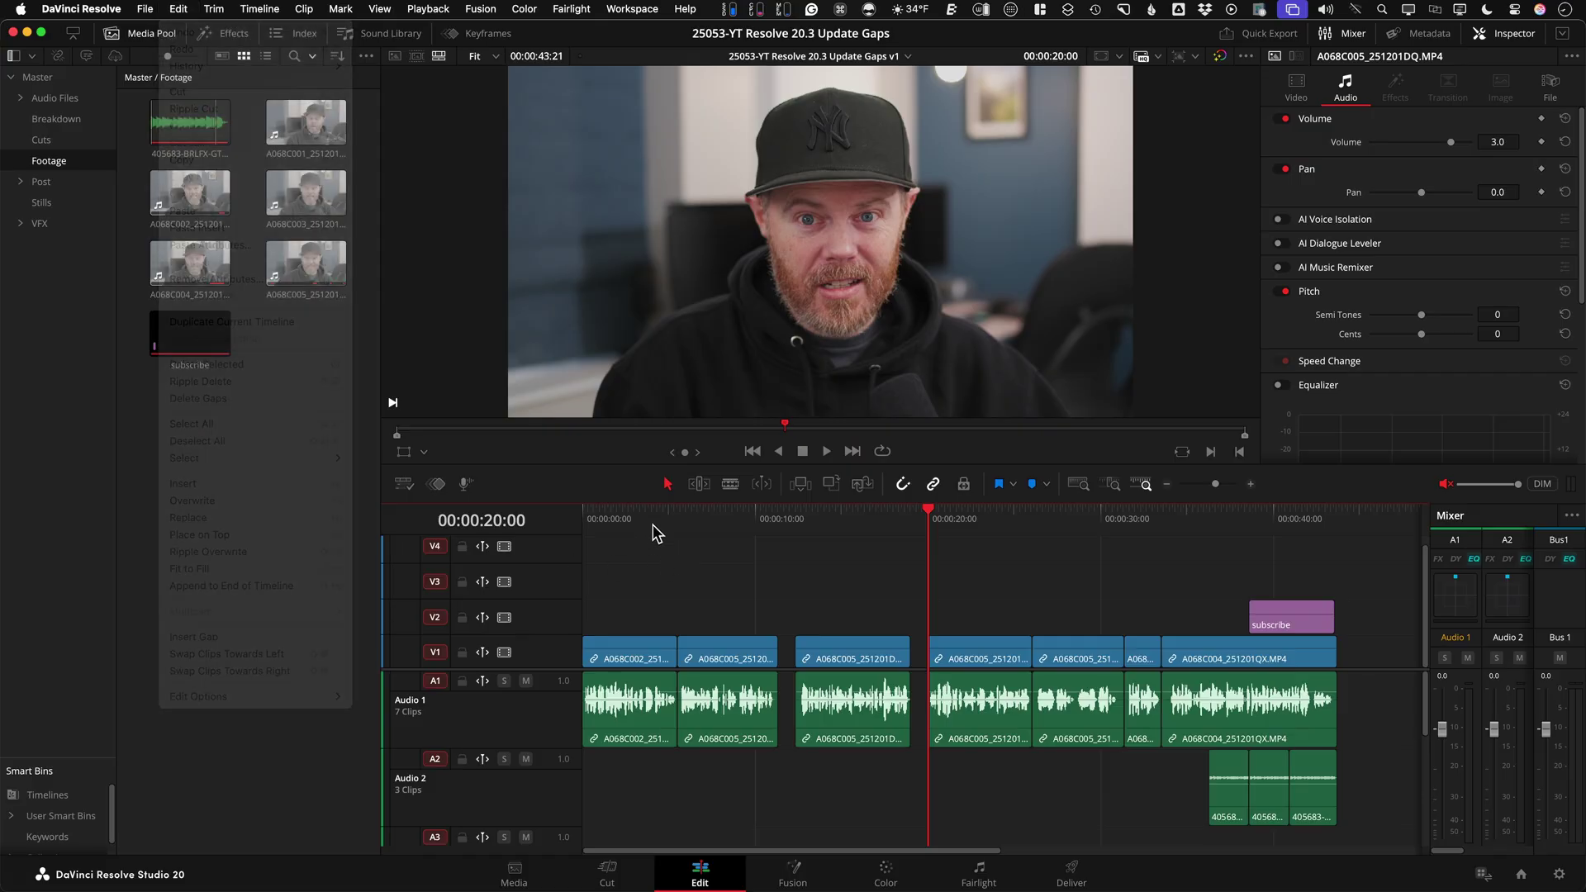
{"action": "left_click", "coordinate": [81, 9]}
{"action": "left_click", "coordinate": [105, 75]}
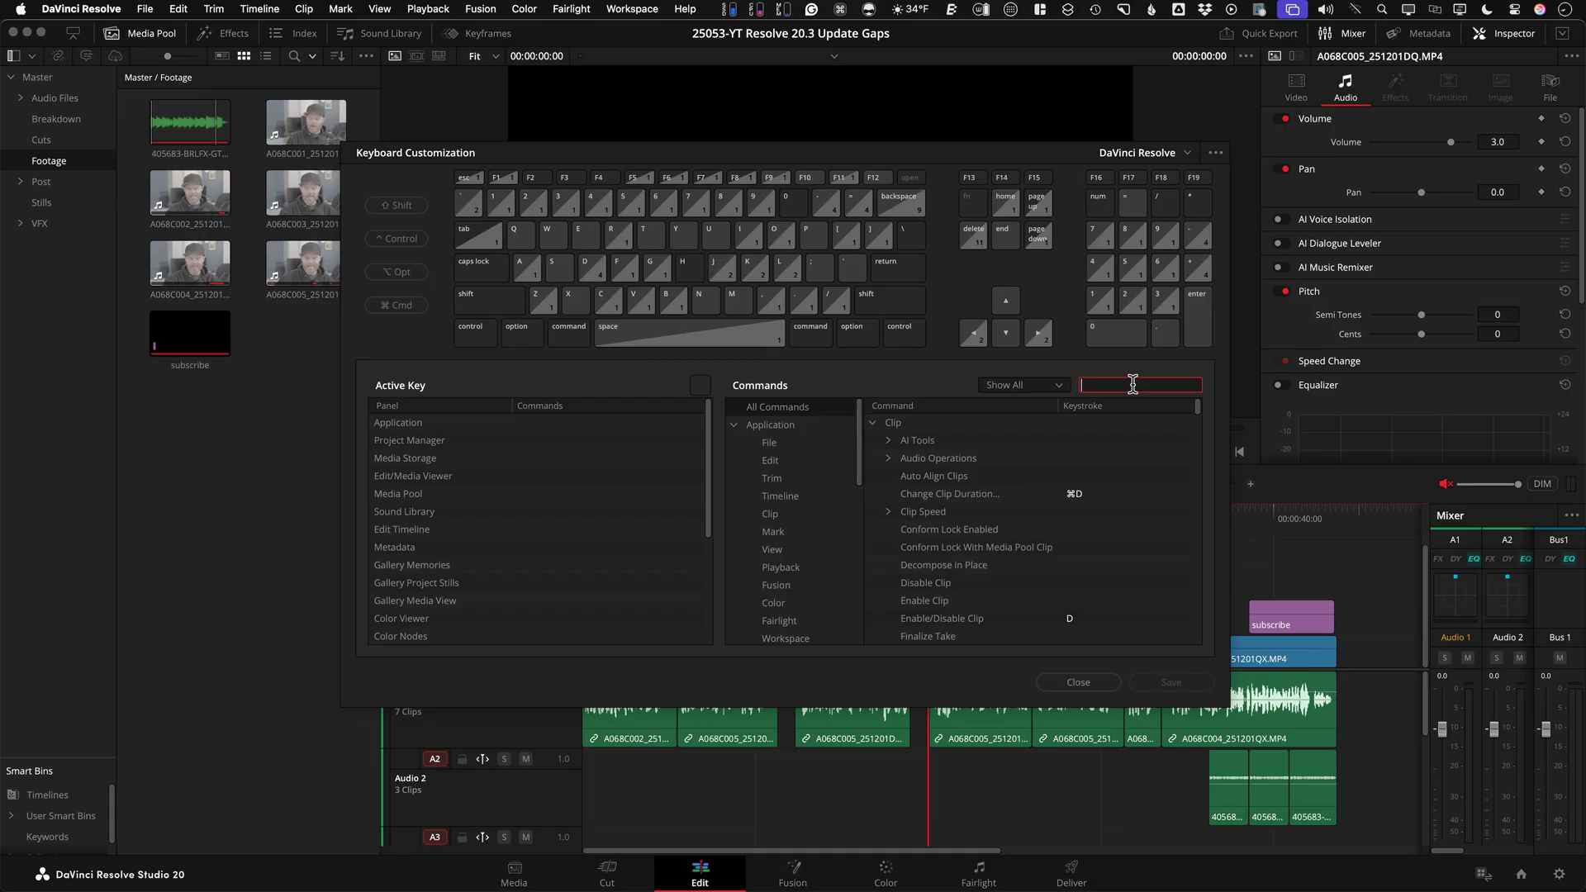
{"action": "type", "text": "gap"}
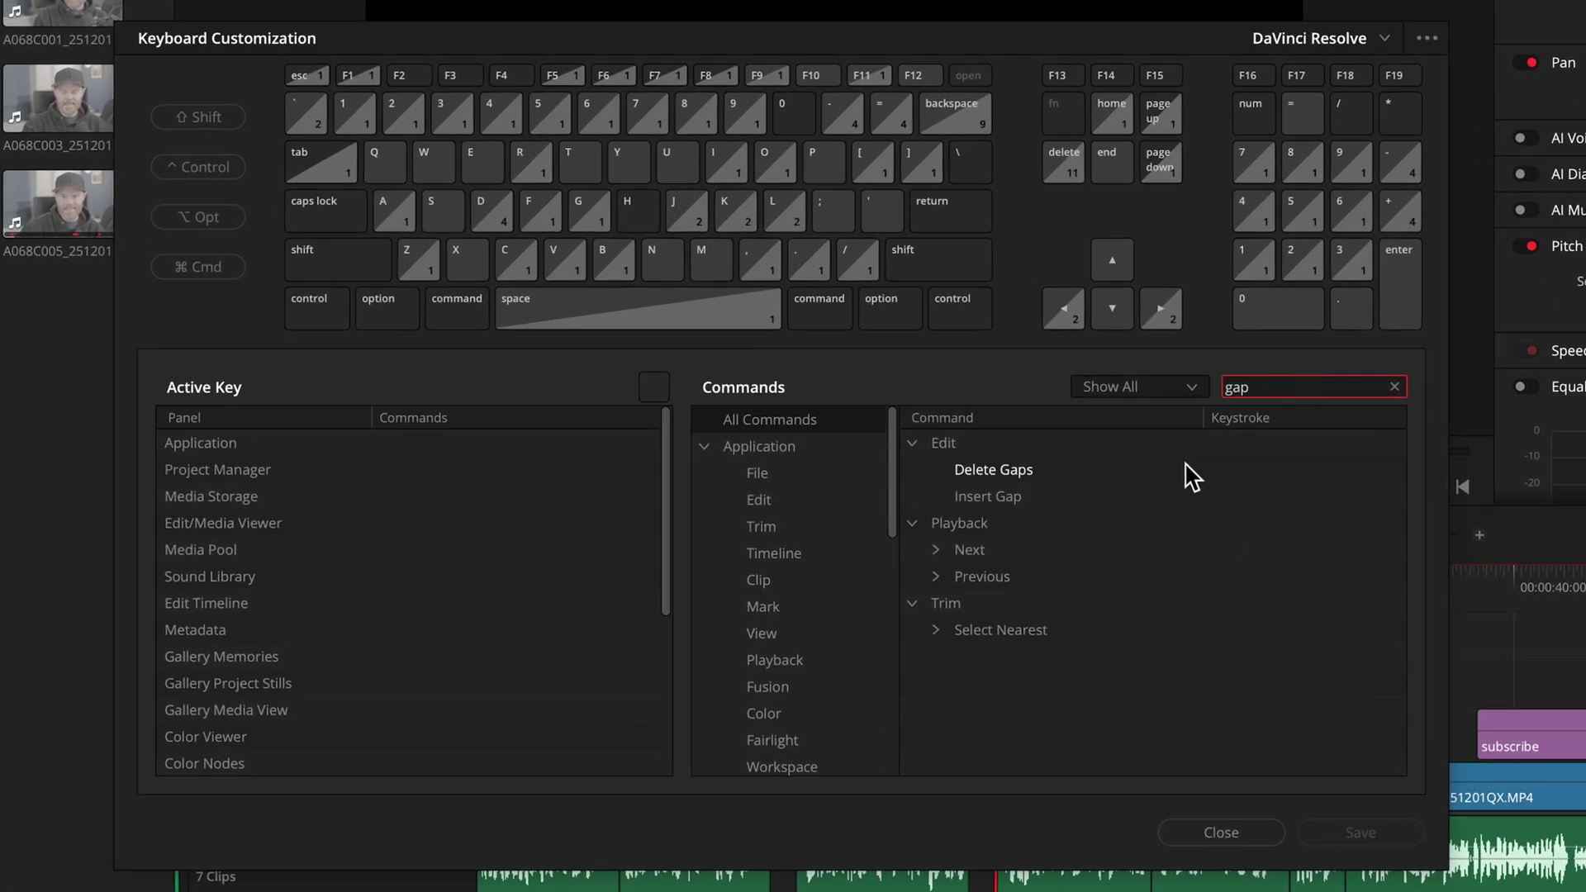
{"action": "left_click", "coordinate": [1237, 502]}
{"action": "key", "text": "g"}
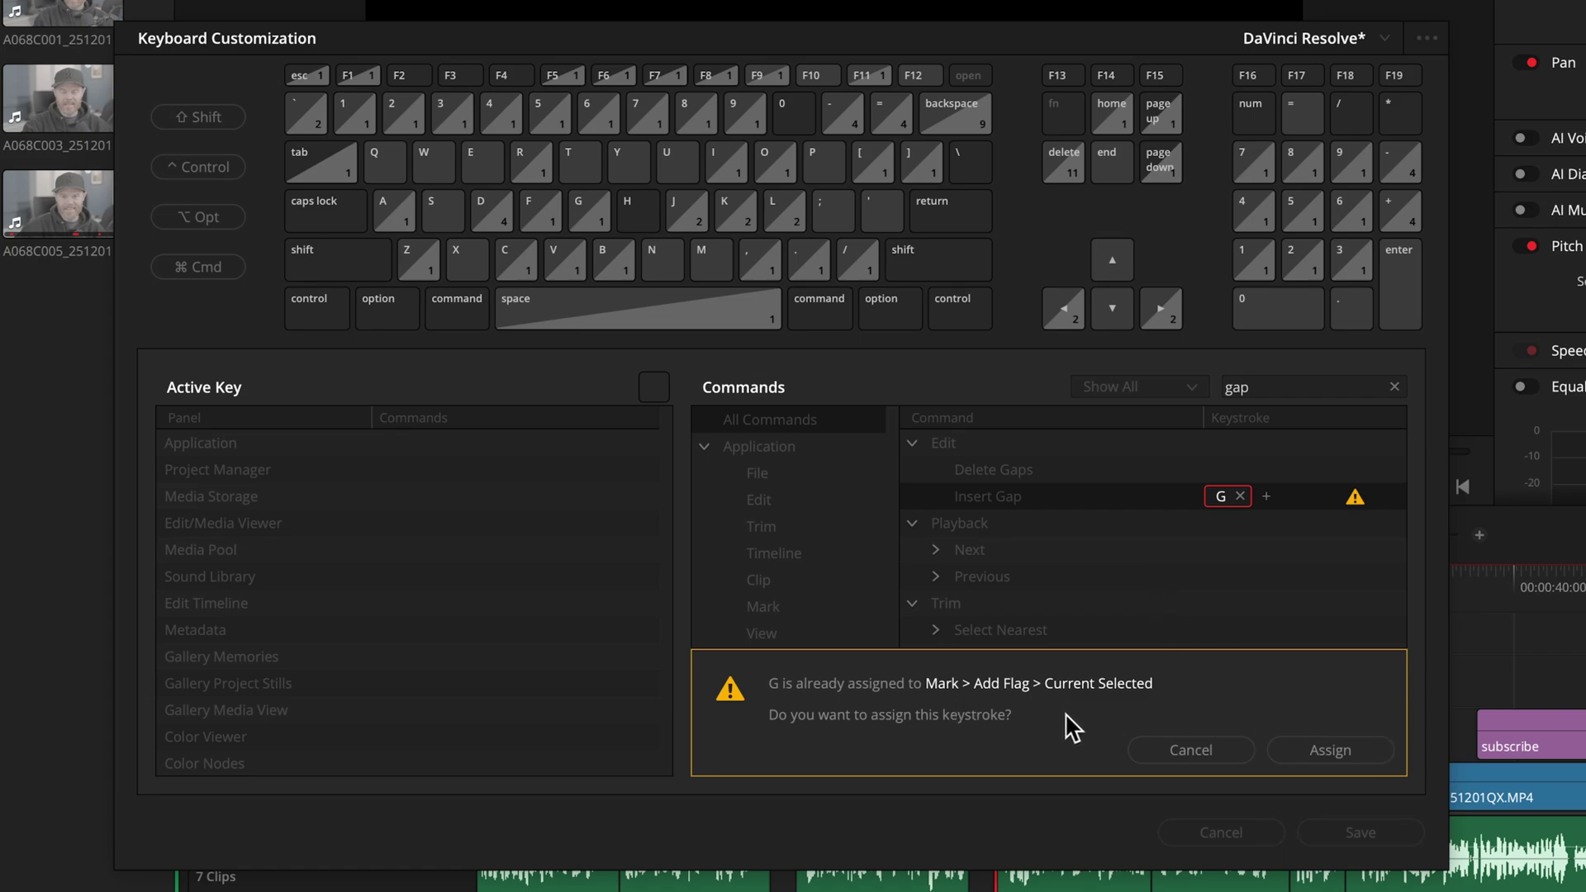
{"action": "left_click", "coordinate": [1334, 754]}
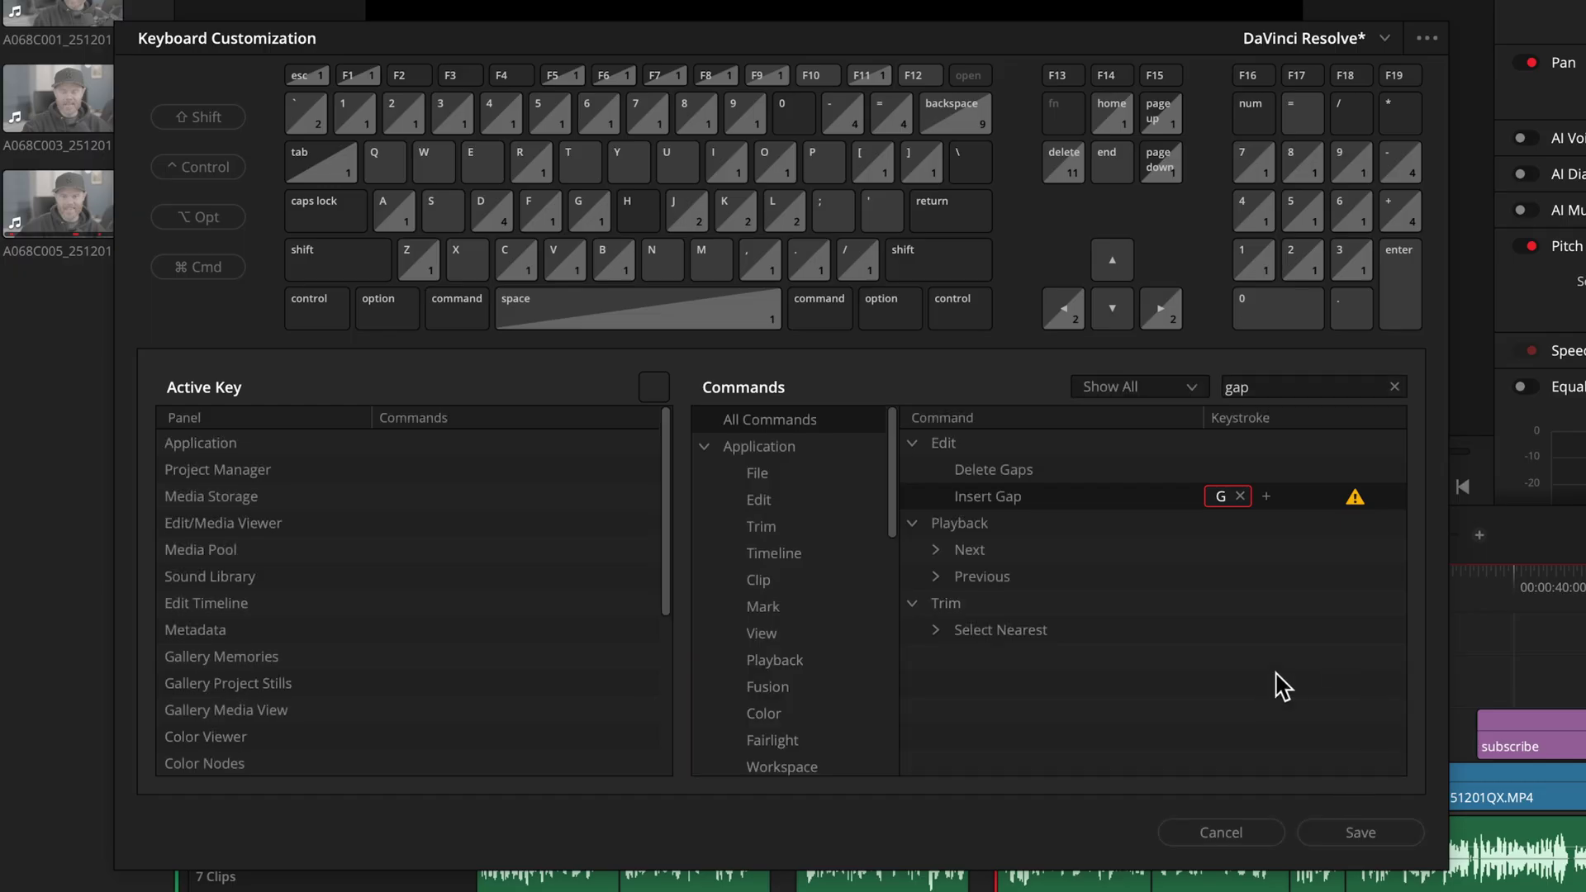
Remove G from the Add Flag > Current Selected command
{"action": "left_click", "coordinate": [1292, 386]}
{"action": "type", "text": "flag"}
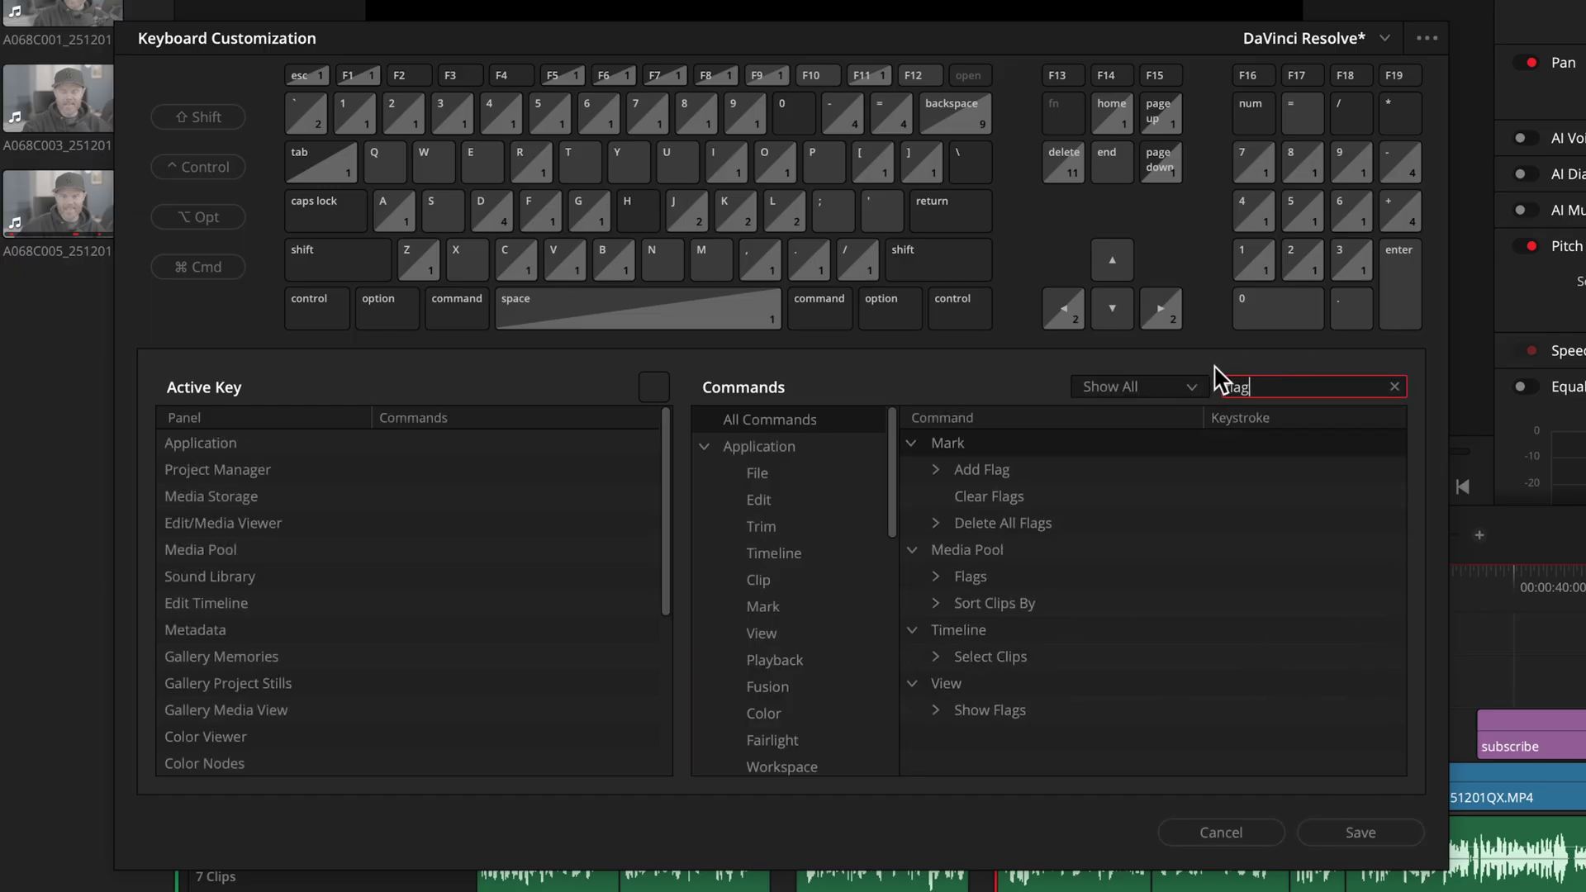
{"action": "left_click", "coordinate": [936, 470]}
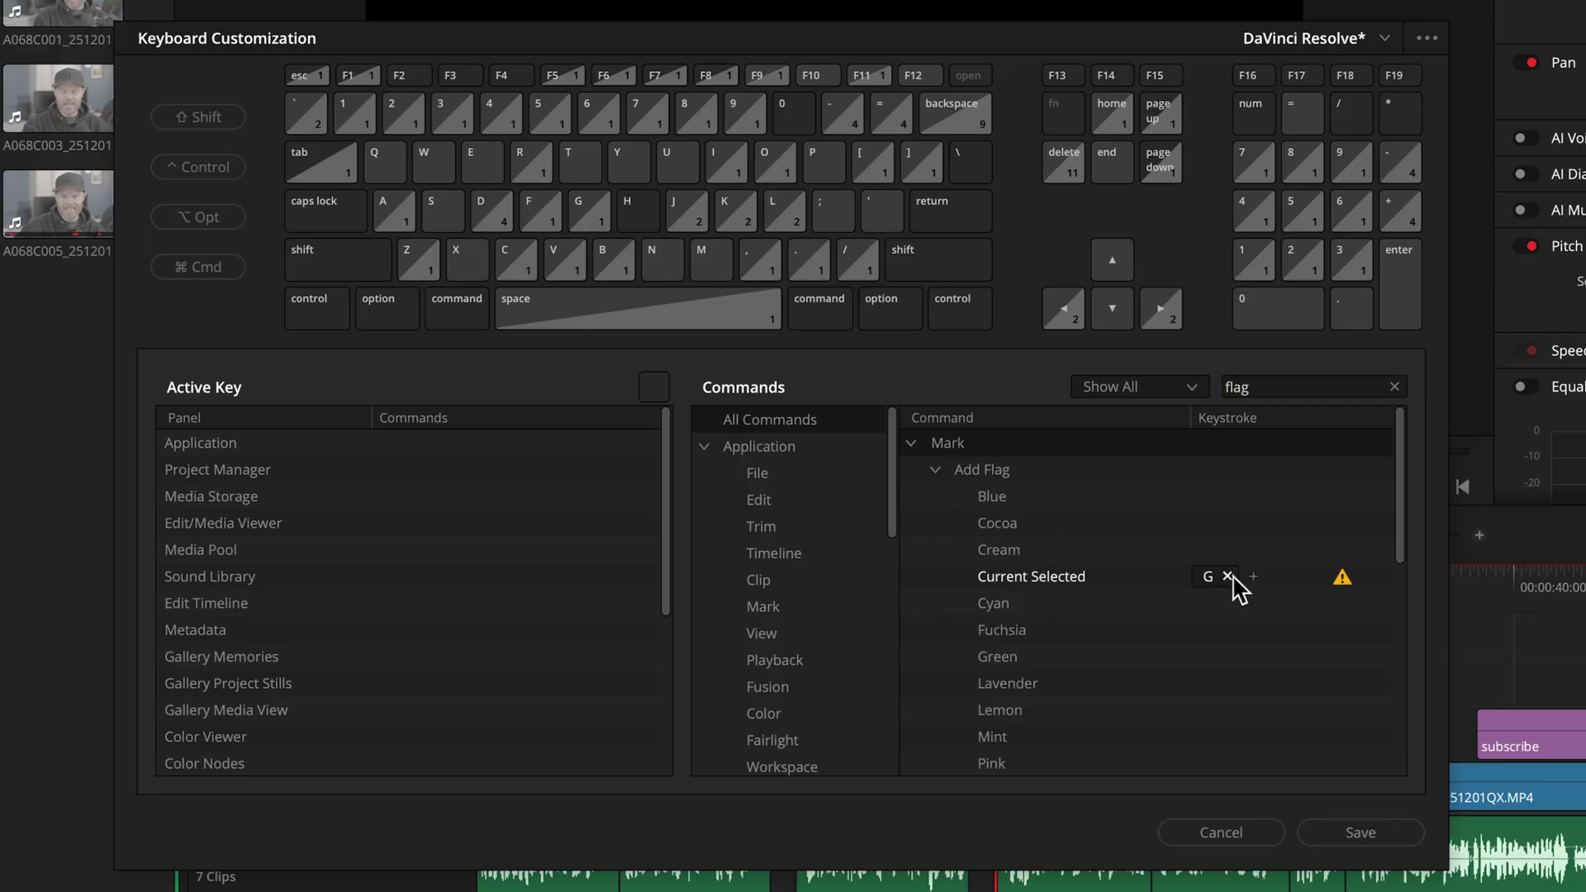
{"action": "left_click", "coordinate": [1236, 585]}
Save the keyboard mapping as preset 'demo', close customization, and move the playhead near 00:00:28:16
{"action": "left_click", "coordinate": [1358, 834]}
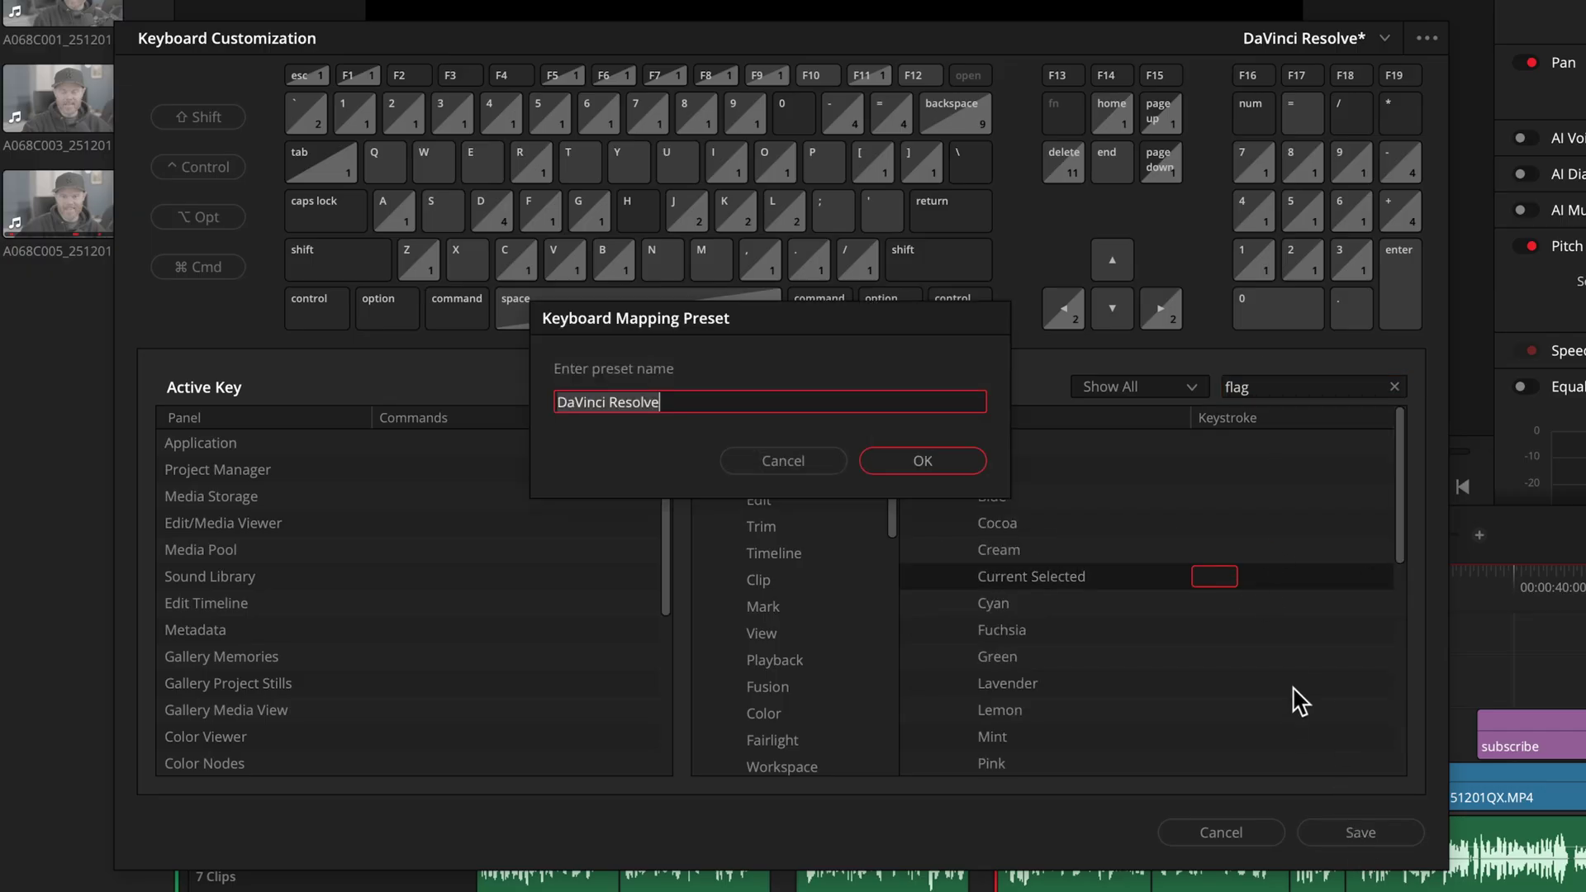
{"action": "type", "text": "demo"}
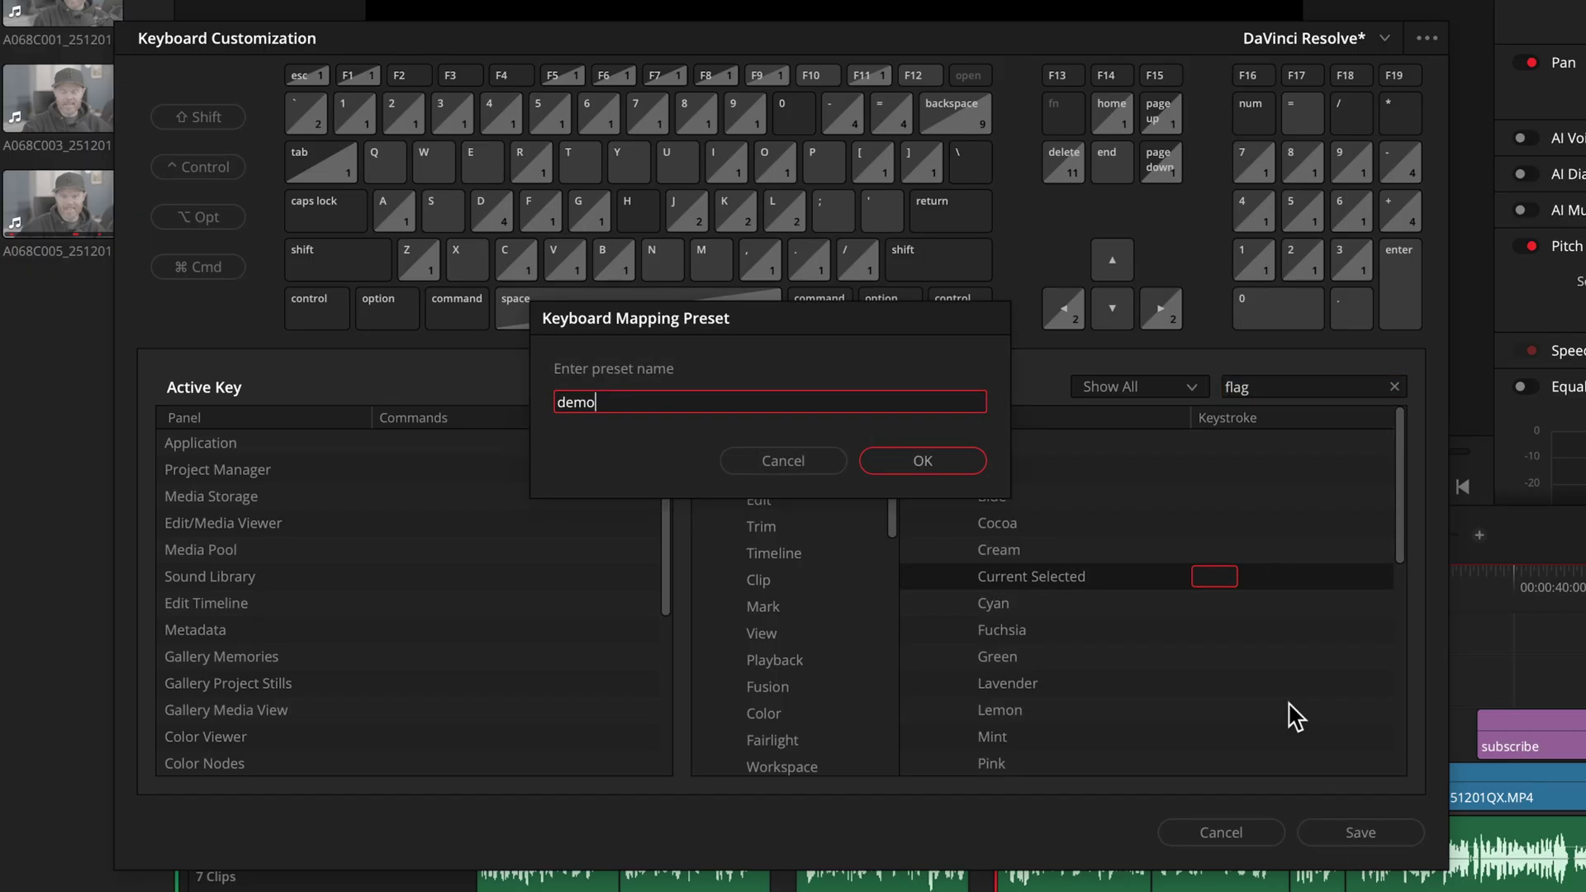
{"action": "key", "text": "Return"}
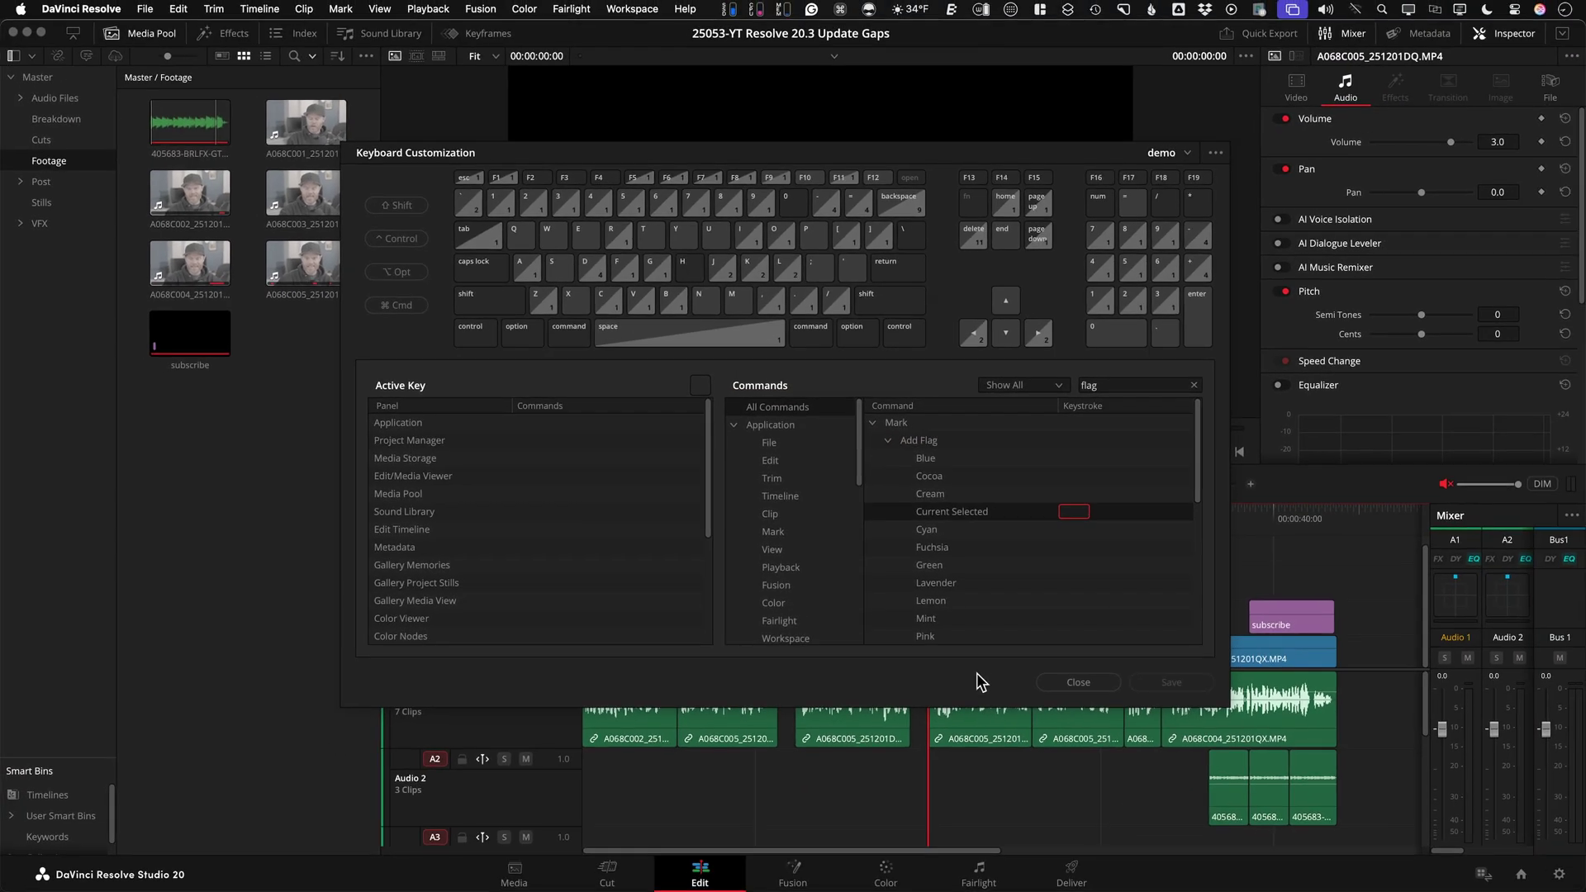
{"action": "left_click", "coordinate": [1078, 682]}
{"action": "left_click_drag", "start_coordinate": [958, 528], "coordinate": [1076, 529]}
Insert a one-second gap at 00:00:28:19, then mark that gap as an in/out range with X
{"action": "key", "text": "Right"}
{"action": "key", "text": "Right"}
{"action": "key", "text": "Right"}
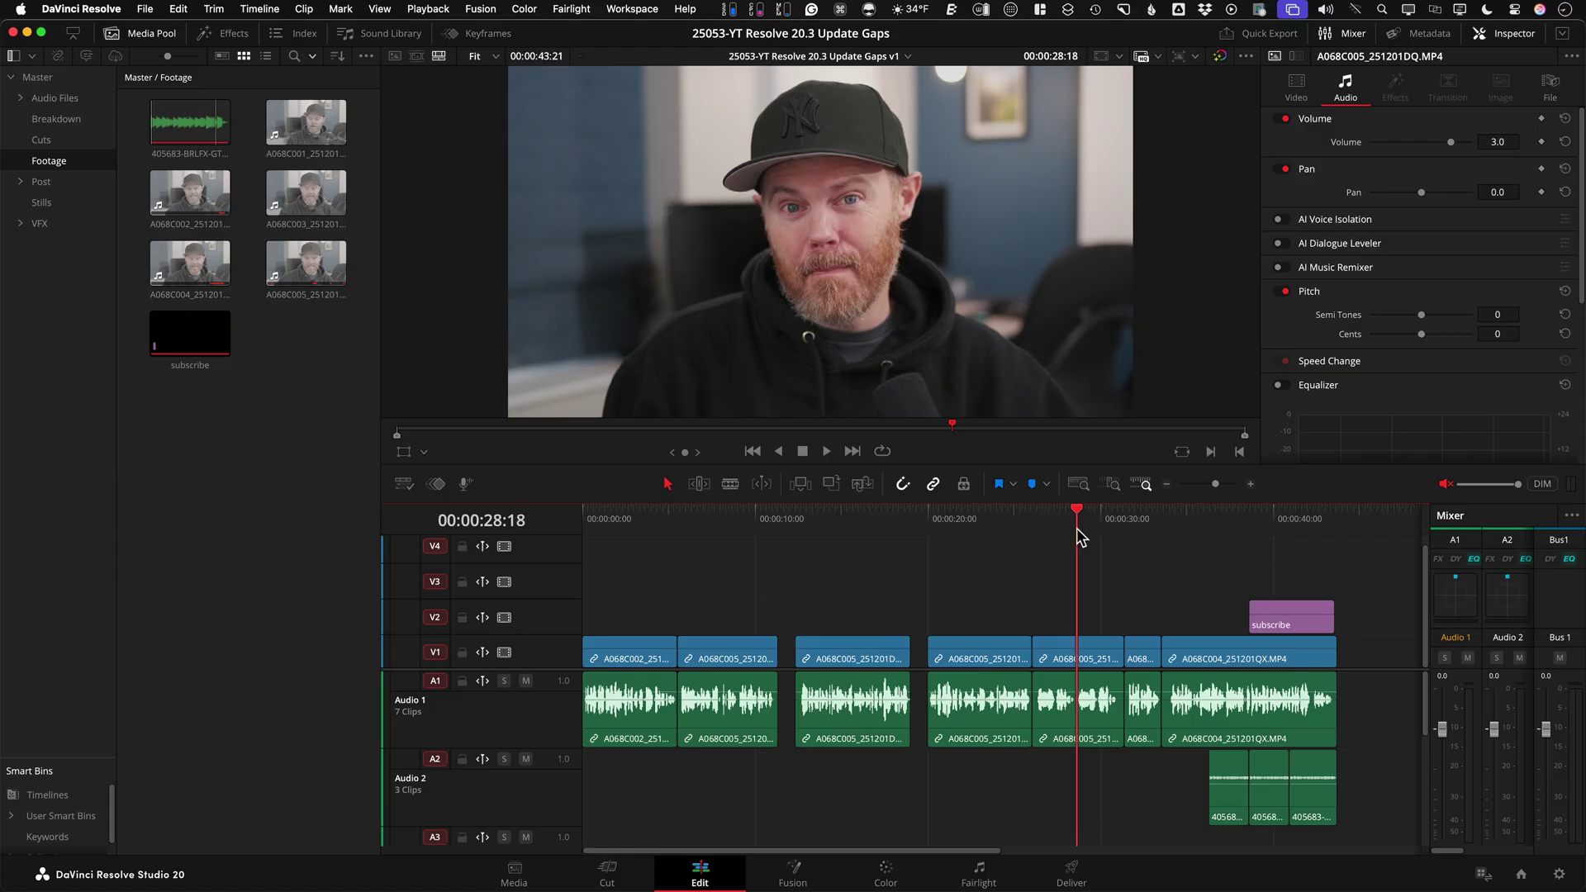
{"action": "key", "text": "super+shift+g"}
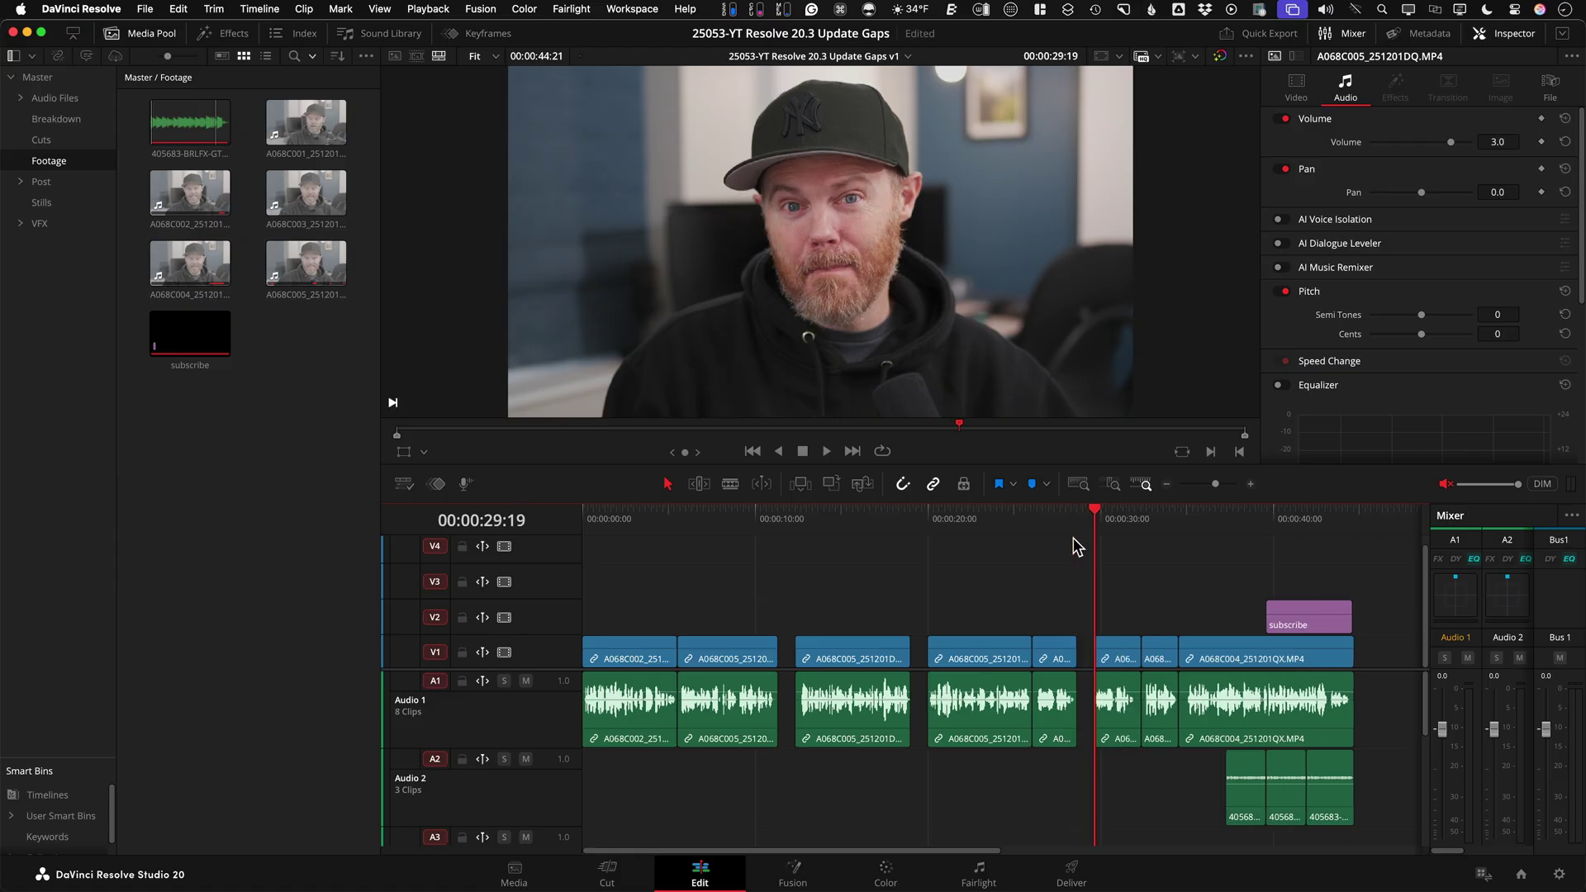
{"action": "key", "text": "shift+Left"}
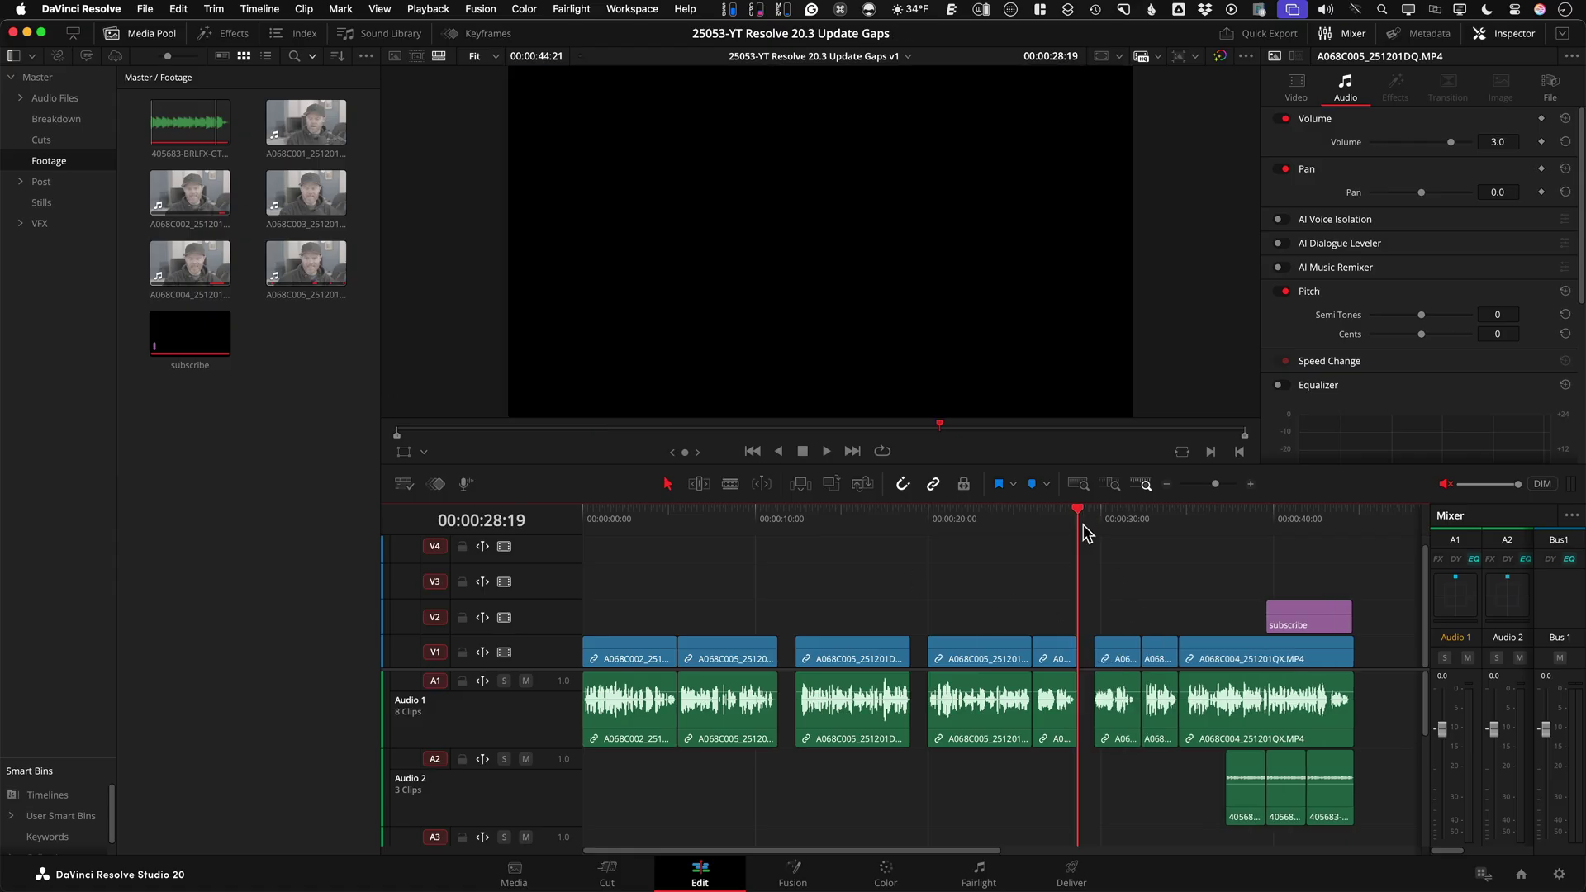
{"action": "scroll", "coordinate": [1089, 550], "scroll_direction": "up", "scroll_amount": 4}
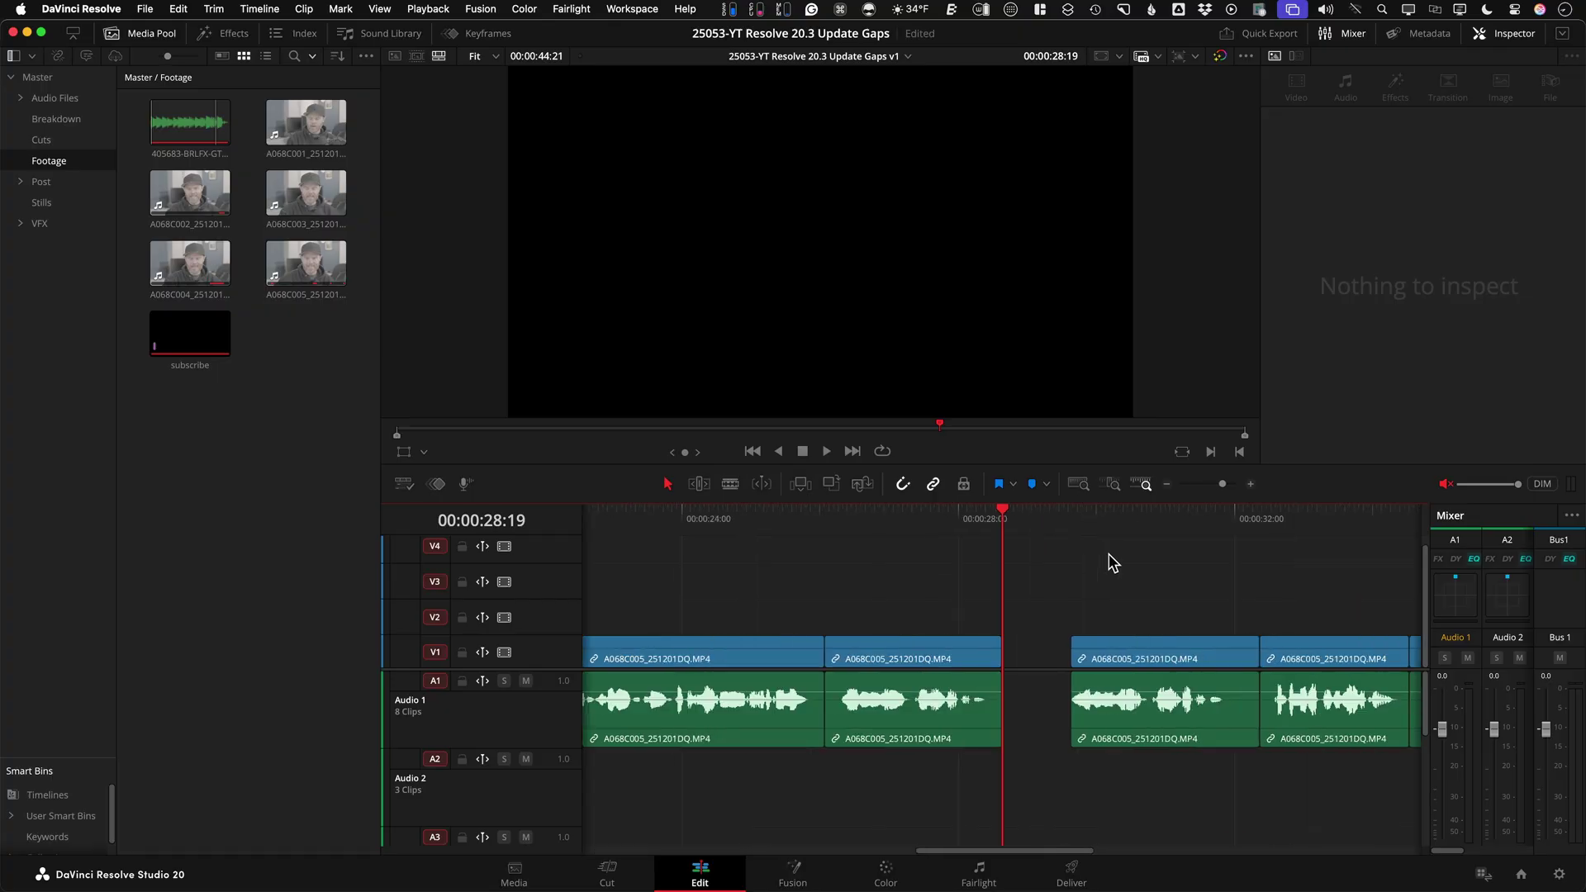
{"action": "left_click_drag", "start_coordinate": [1048, 523], "coordinate": [1040, 529]}
{"action": "key", "text": "x"}
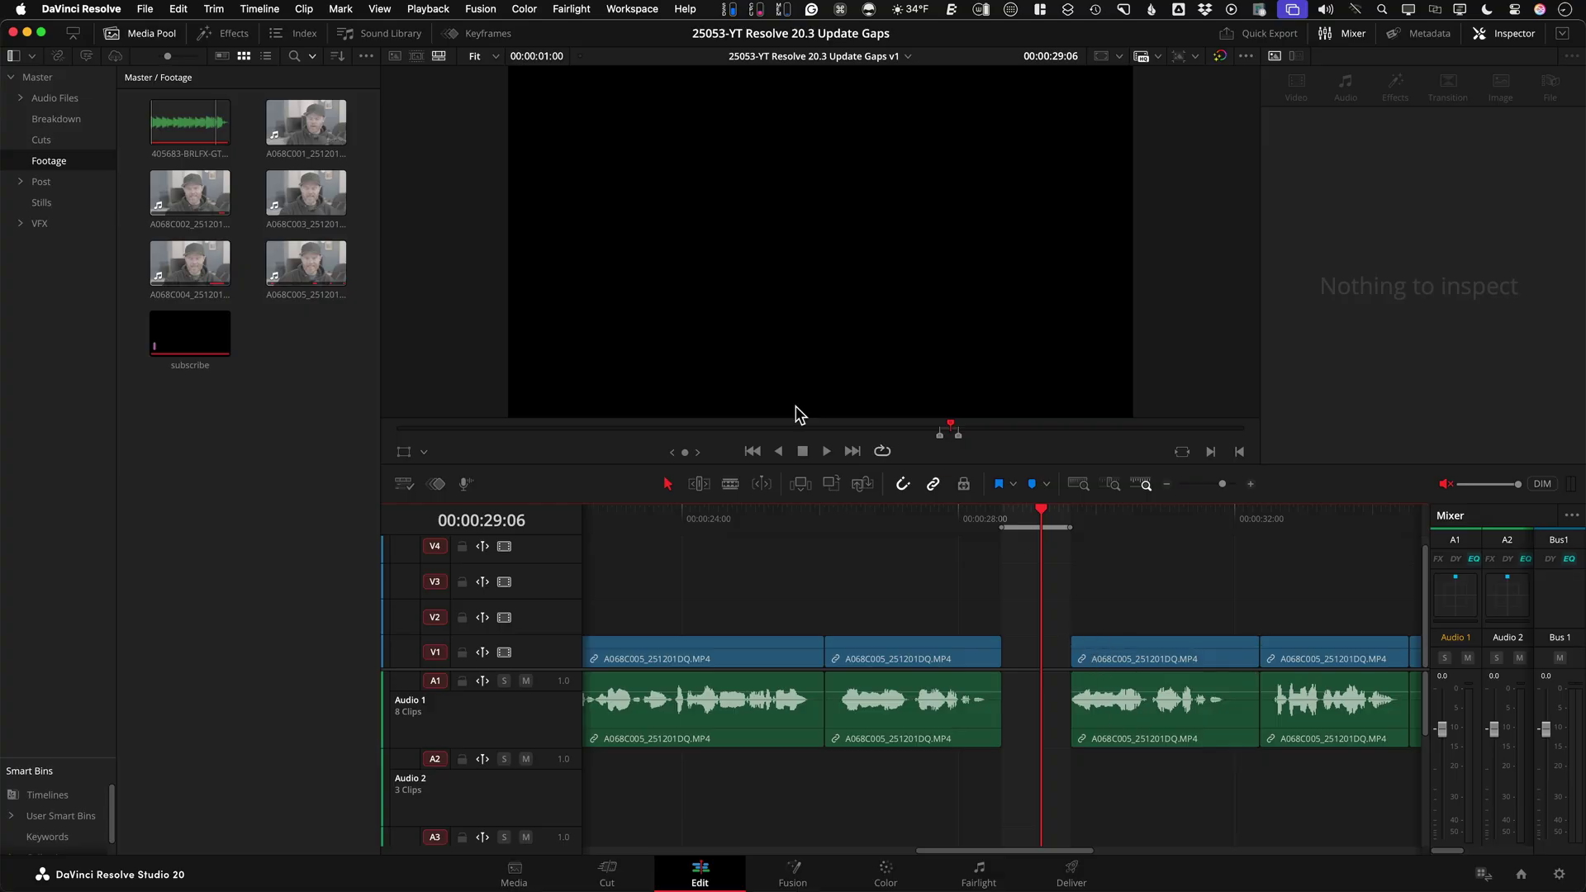
{"action": "left_click", "coordinate": [81, 9]}
Set Standard still duration to 2 seconds in User > Editing preferences and save
{"action": "left_click", "coordinate": [108, 57]}
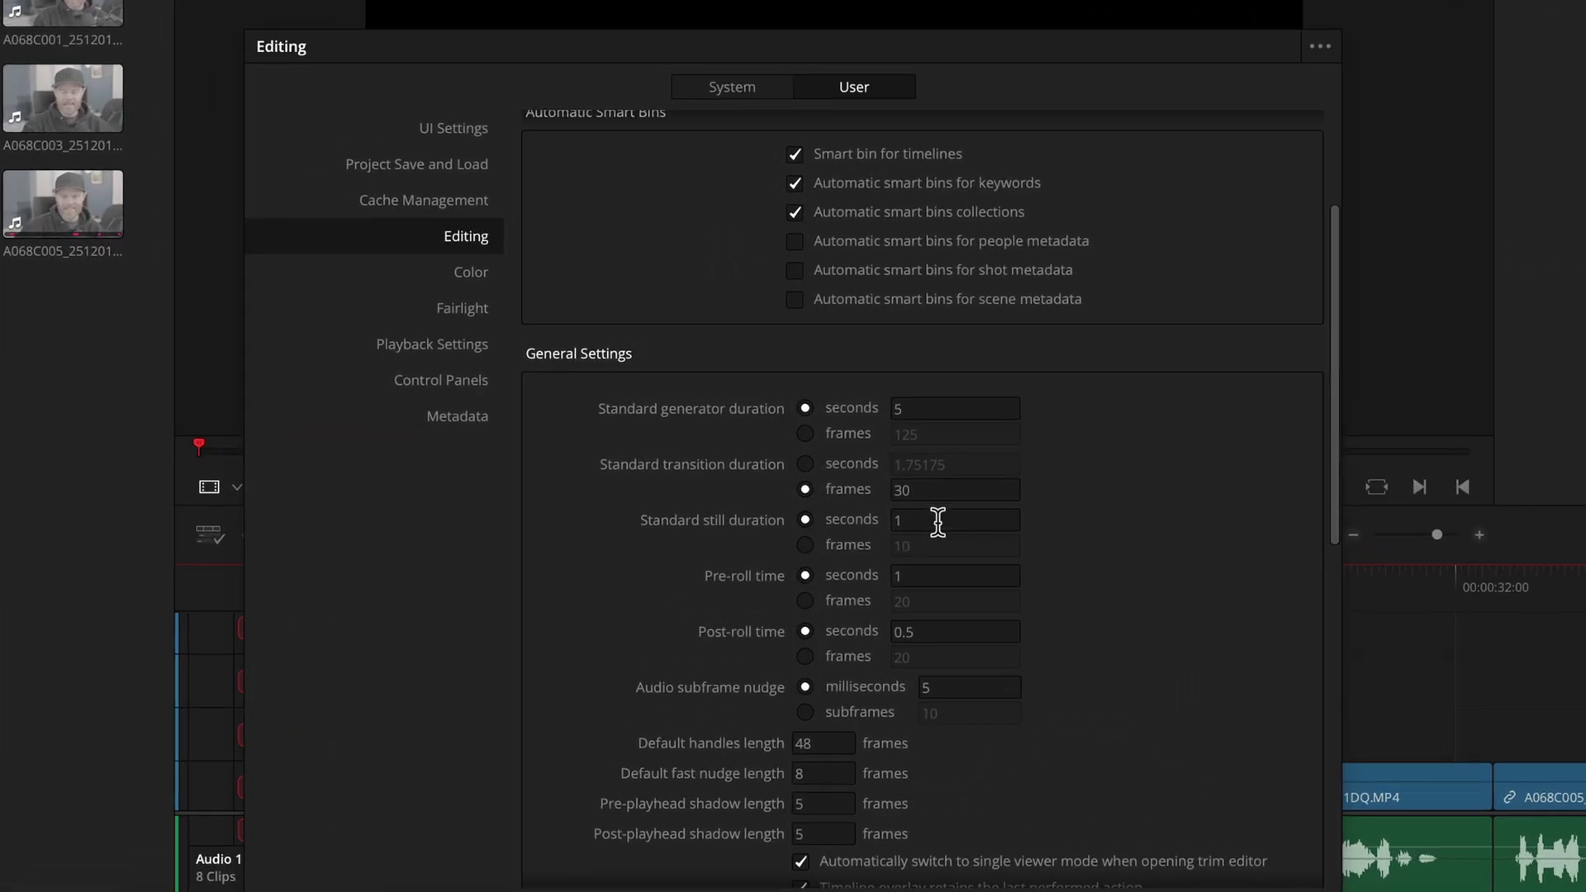
{"action": "left_click", "coordinate": [938, 521]}
{"action": "type", "text": "2"}
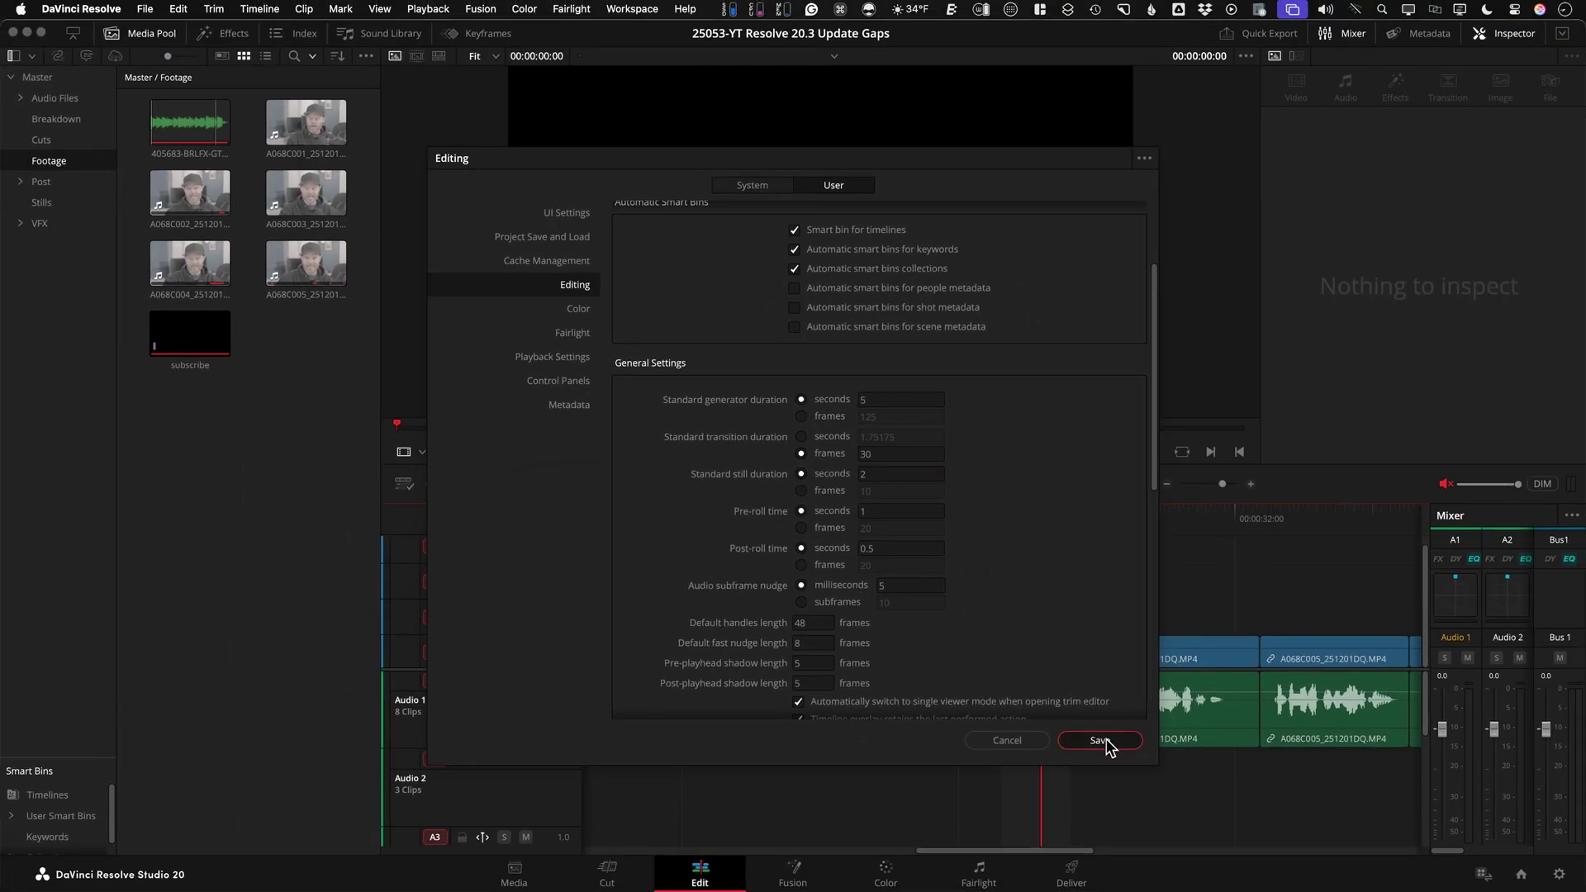
{"action": "left_click", "coordinate": [1172, 824]}
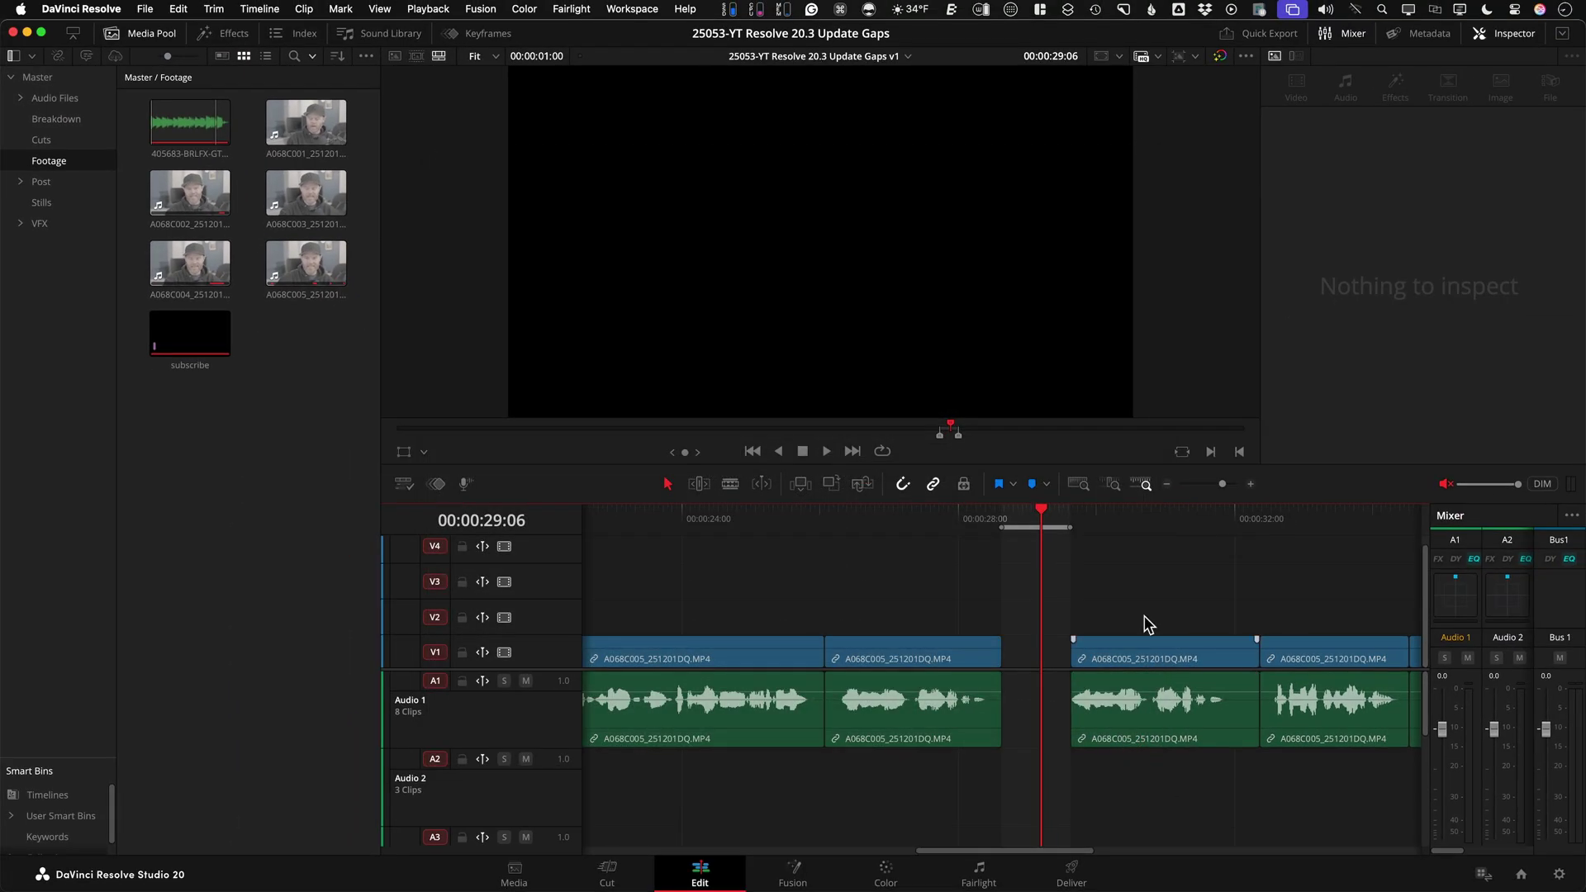
{"action": "left_click", "coordinate": [1172, 522]}
Stop on the edit point near 00:00:32:11, insert a 2-second gap, clear In/Out, and fit the timeline
{"action": "key", "text": "space"}
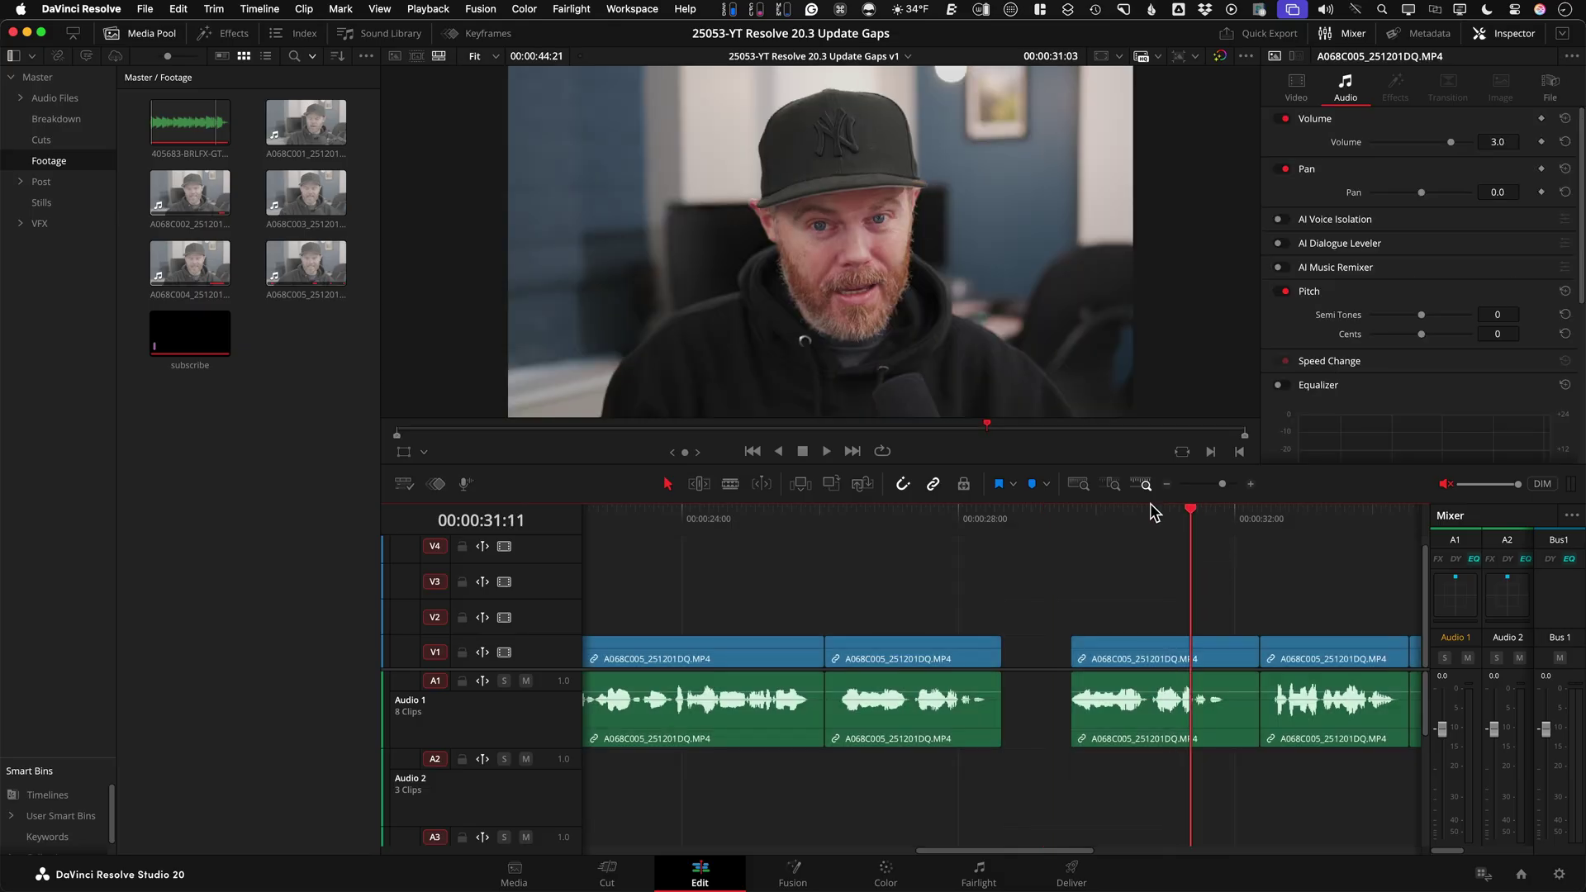
{"action": "key", "text": "Down"}
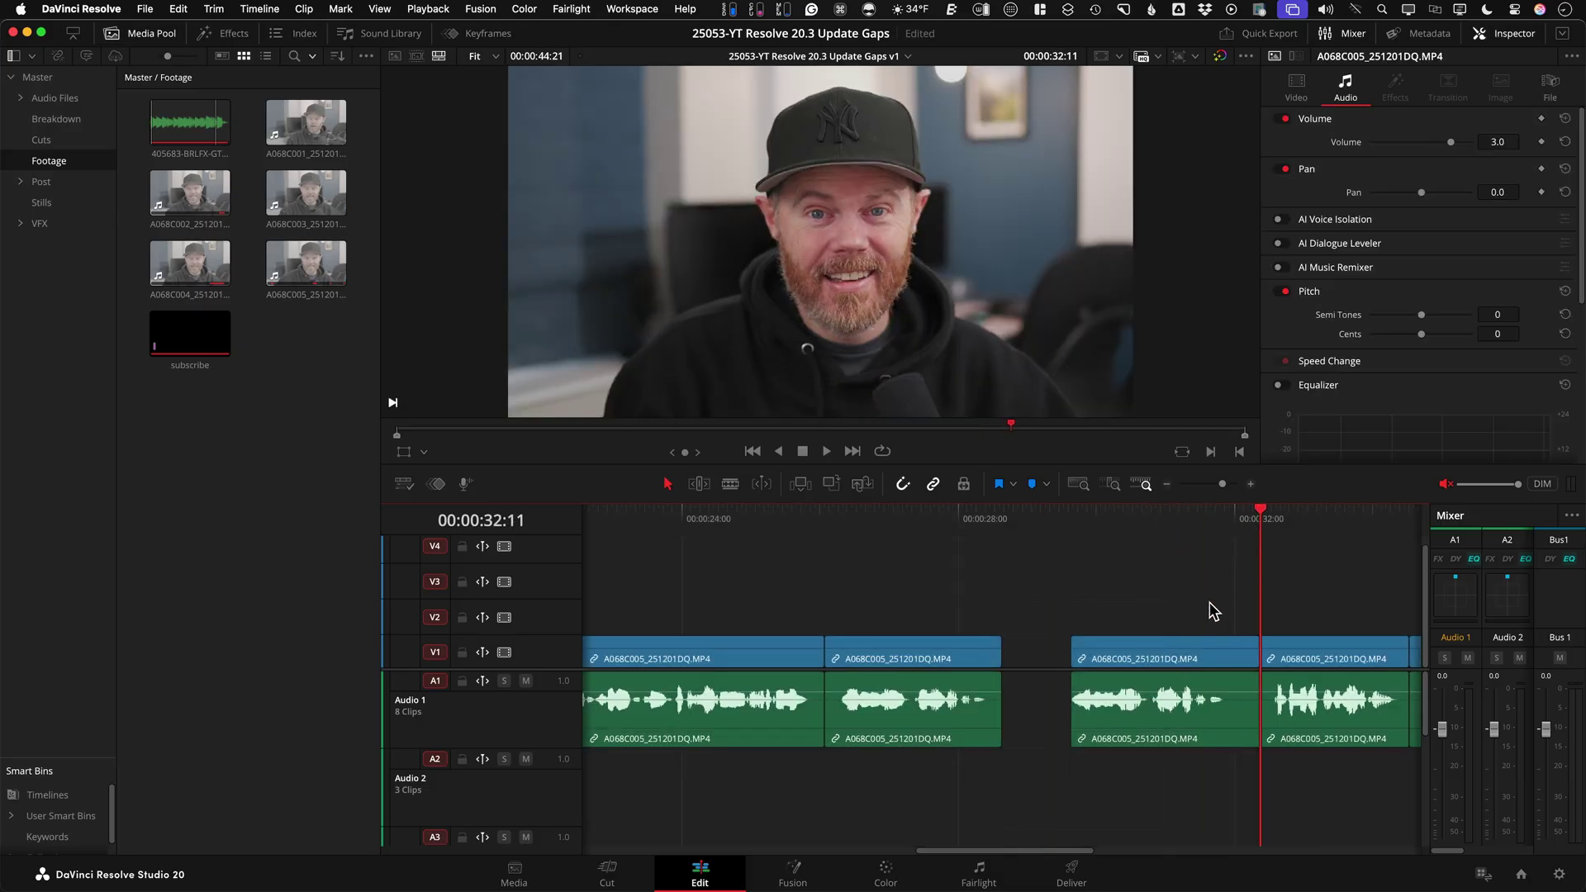
{"action": "key", "text": "ctrl+shift+g"}
{"action": "left_click", "coordinate": [1099, 518]}
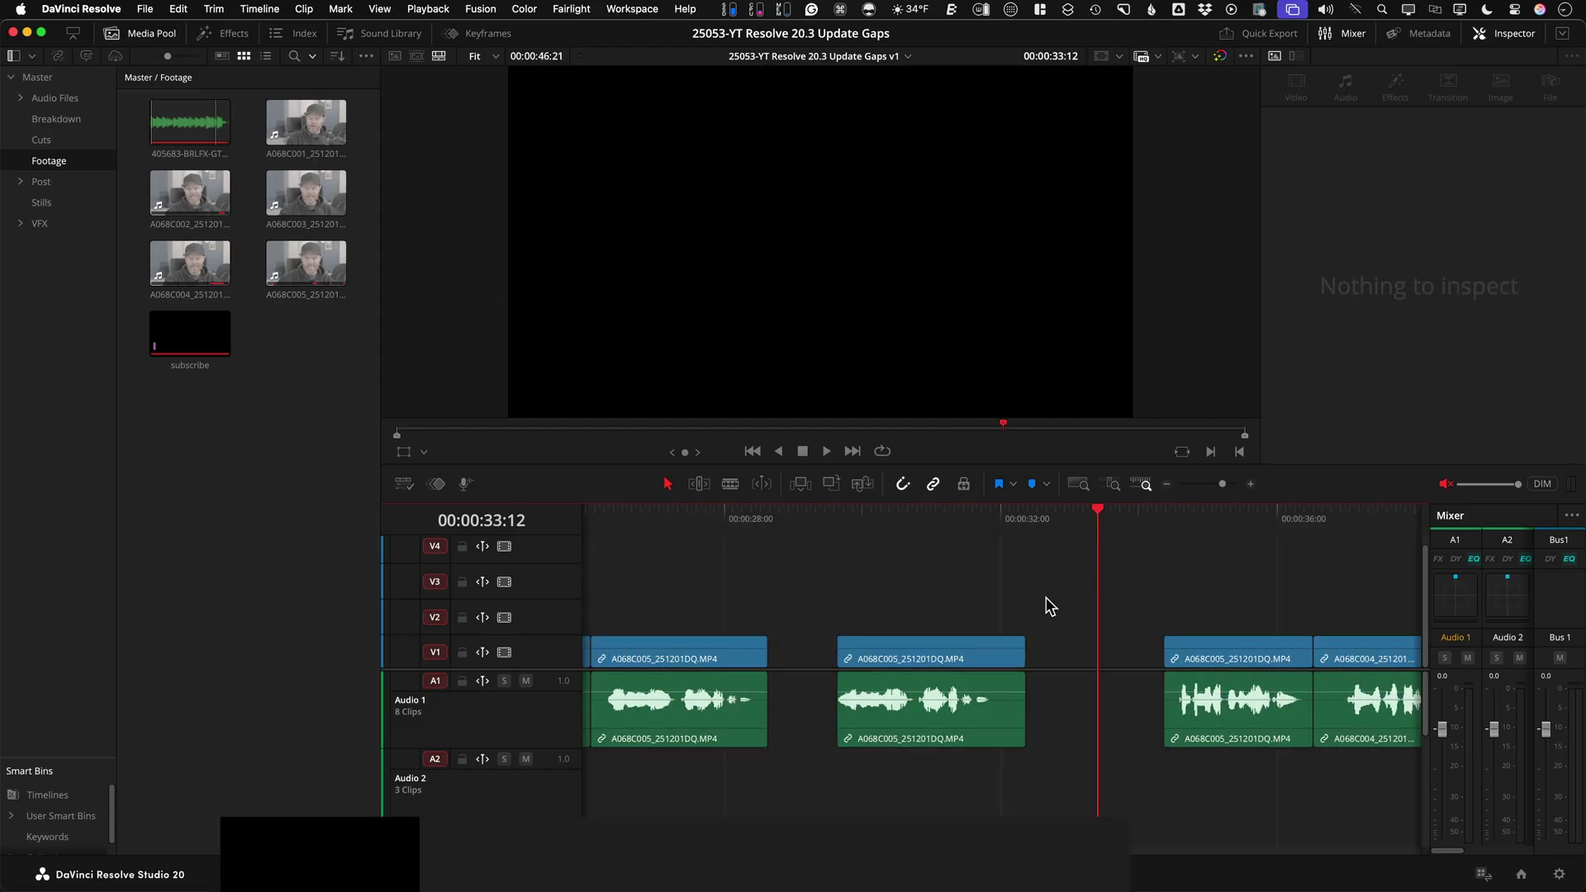
{"action": "key", "text": "alt+x"}
{"action": "key", "text": "shift+z"}
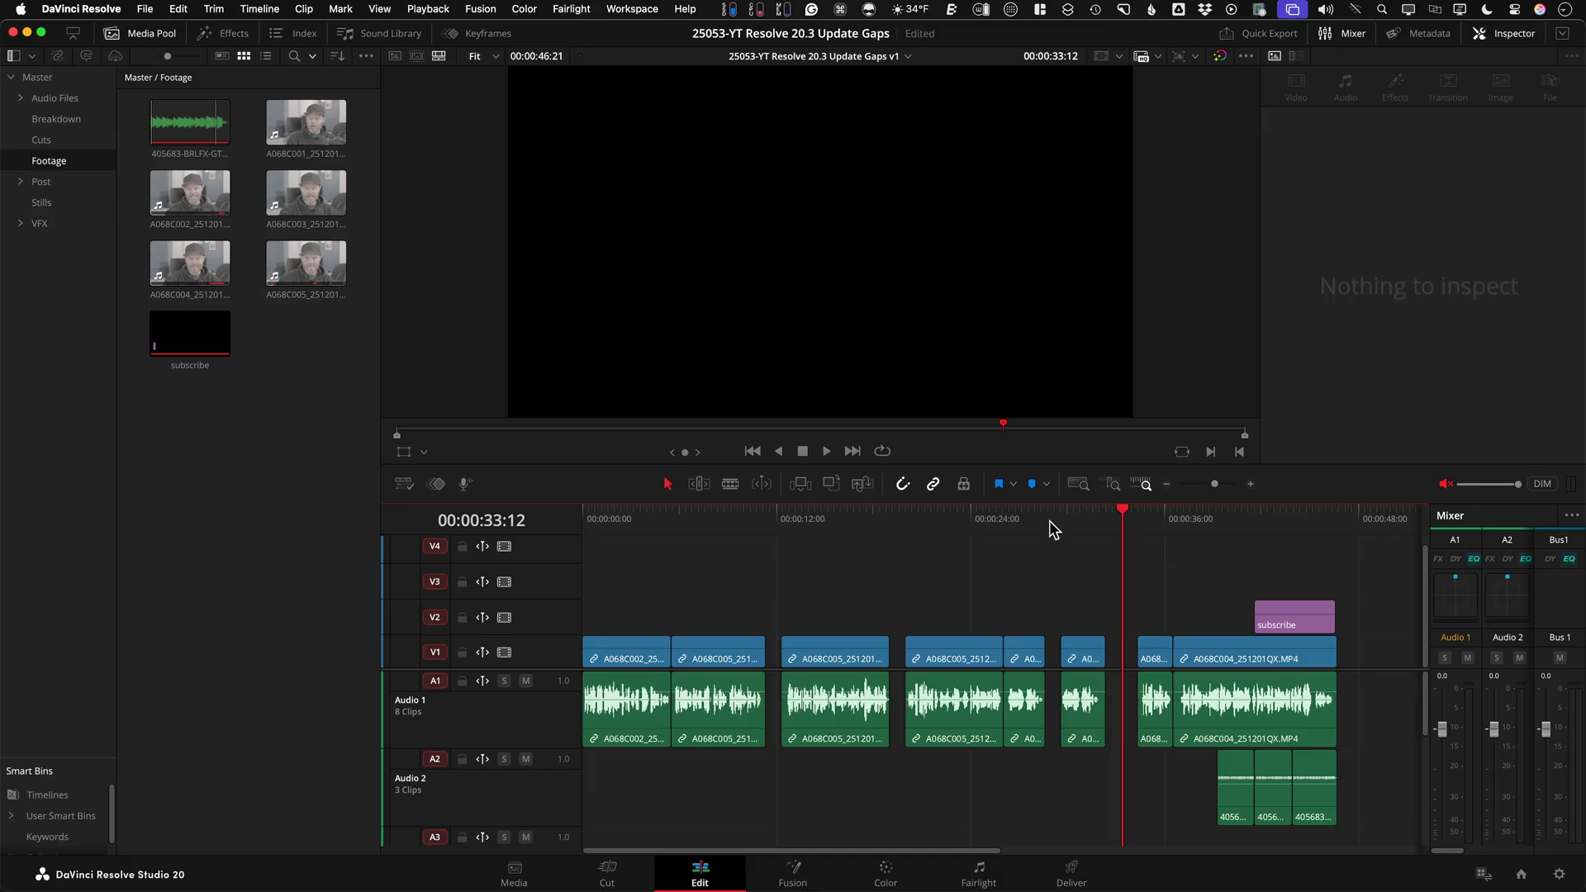
{"action": "left_click_drag", "start_coordinate": [1048, 521], "coordinate": [820, 550]}
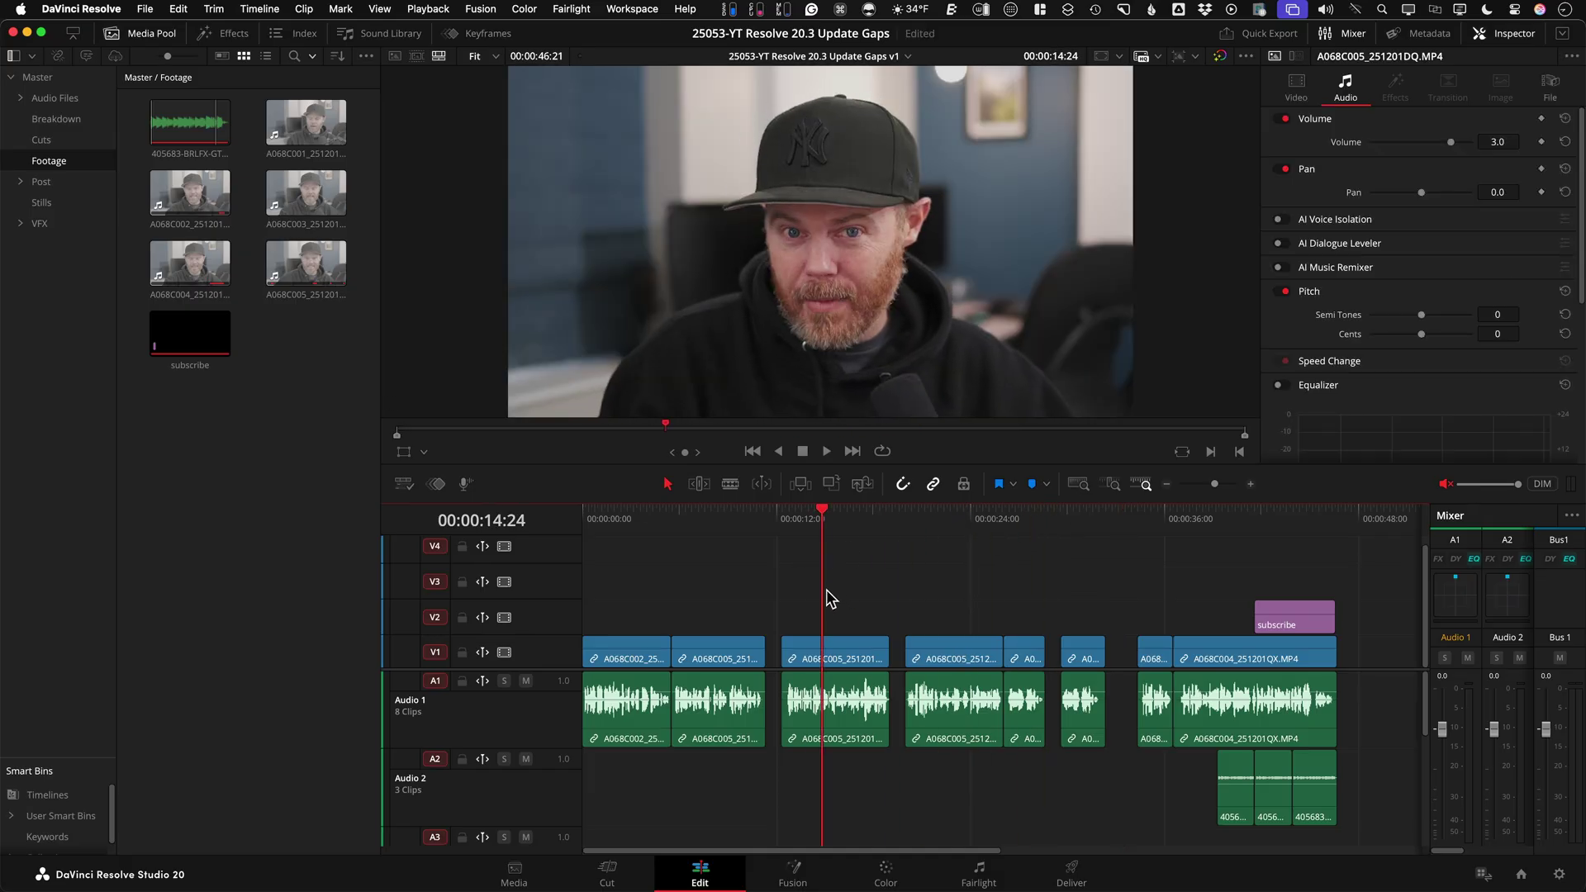
{"action": "left_click_drag", "start_coordinate": [774, 538], "coordinate": [728, 542]}
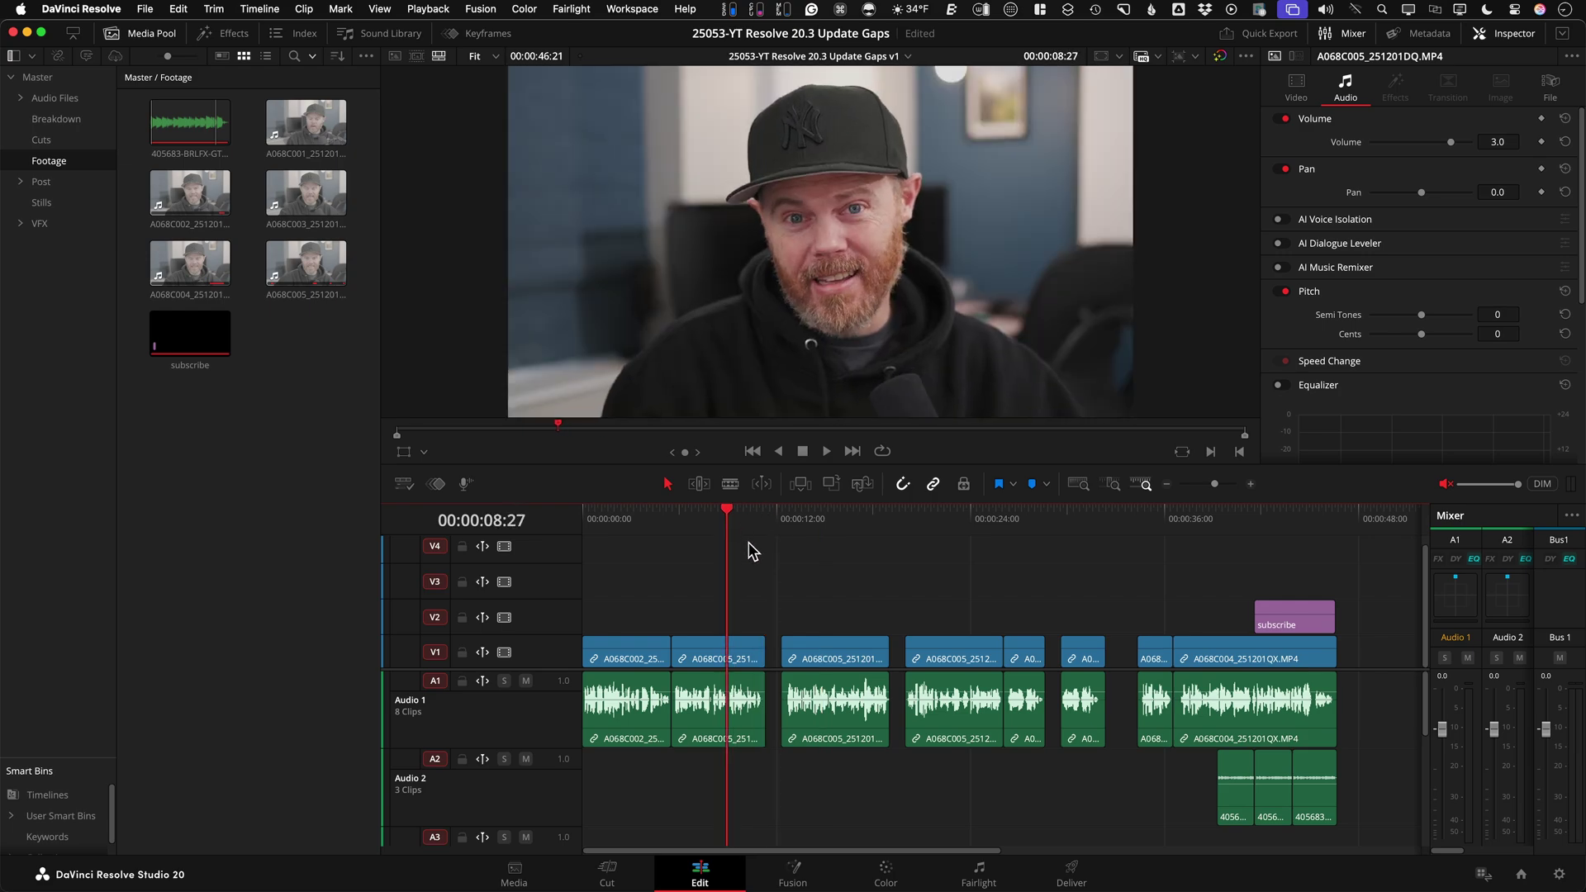
Zoom in, park at 08:29 in the talking head, and enter +8 to open an 8-frame gap
{"action": "key", "text": "super+equal"}
{"action": "mouse_move", "coordinate": [995, 524]}
{"action": "left_mouse_down"}
{"action": "mouse_move", "coordinate": [965, 529]}
{"action": "mouse_move", "coordinate": [1013, 524]}
{"action": "left_mouse_up"}
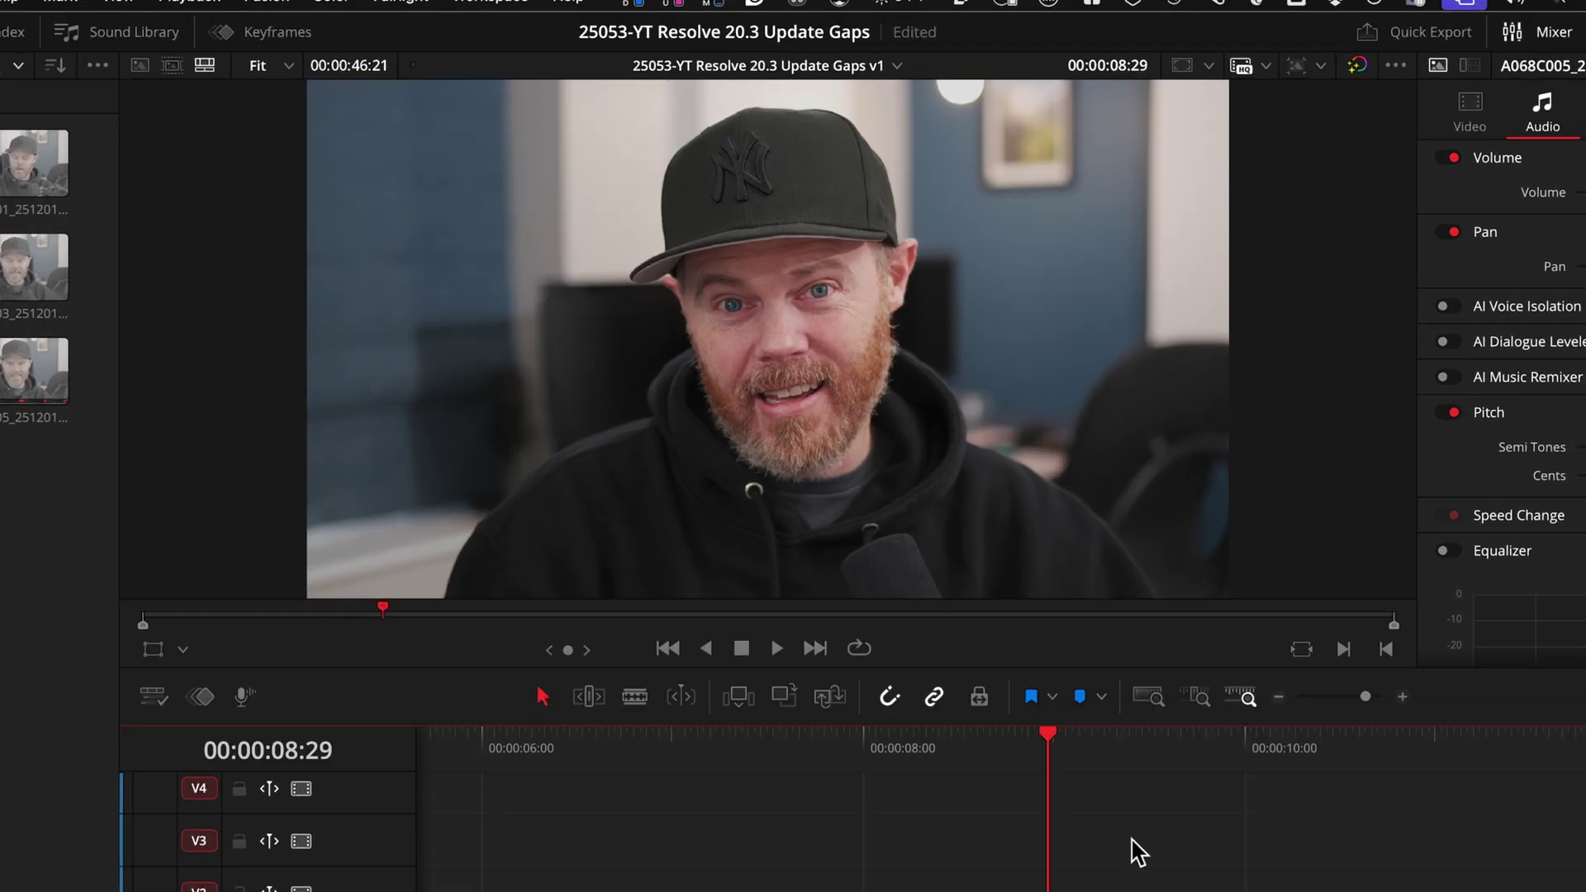
{"action": "type", "text": "+"}
{"action": "type", "text": "8"}
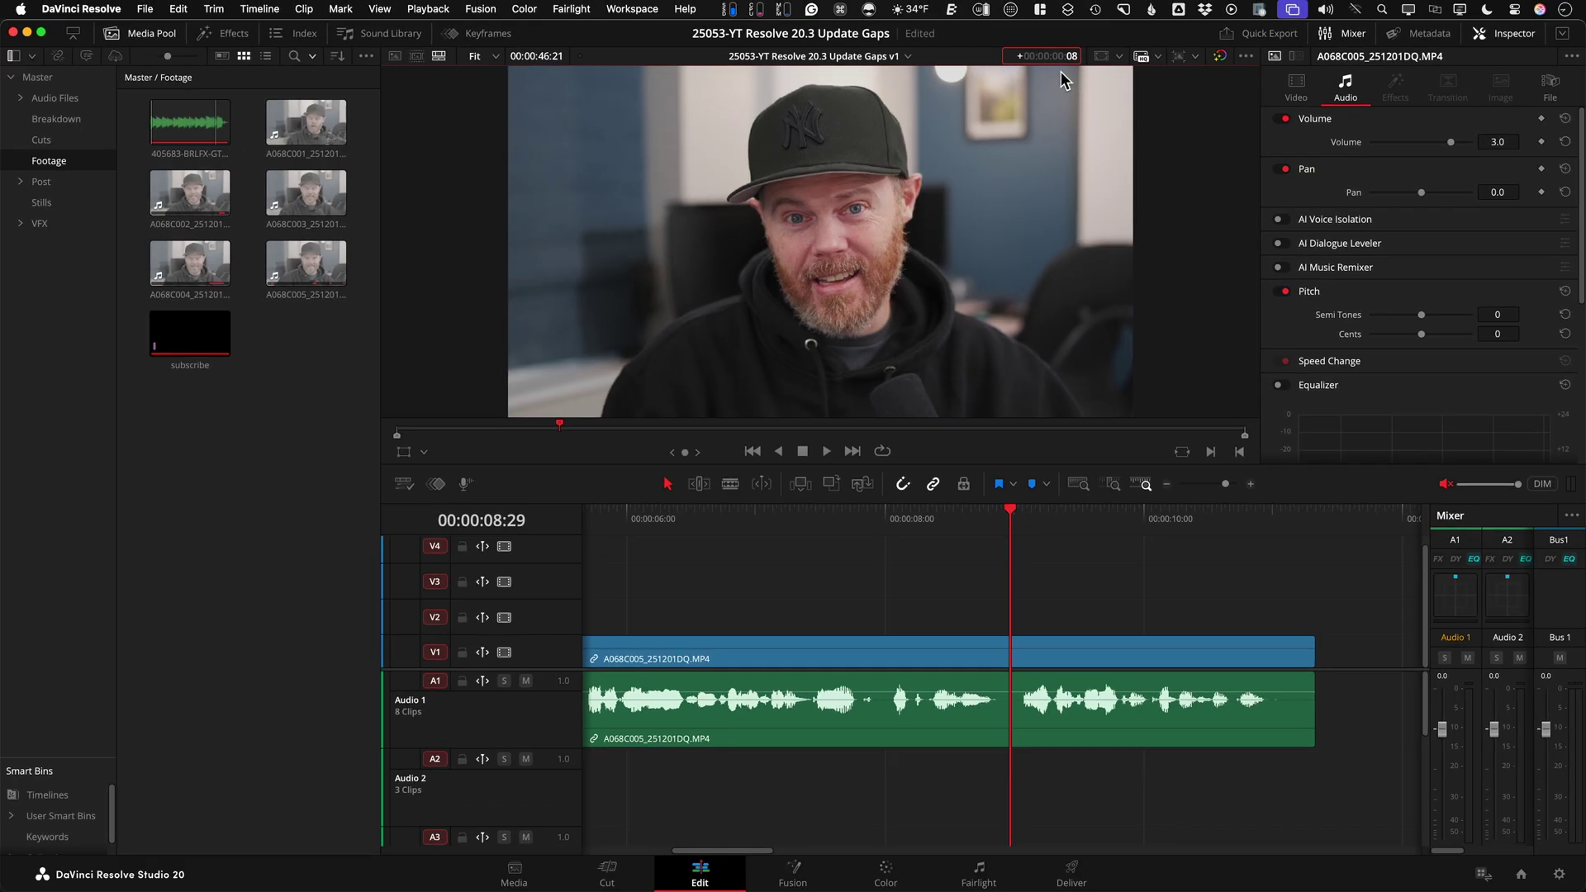
{"action": "key", "text": "Return"}
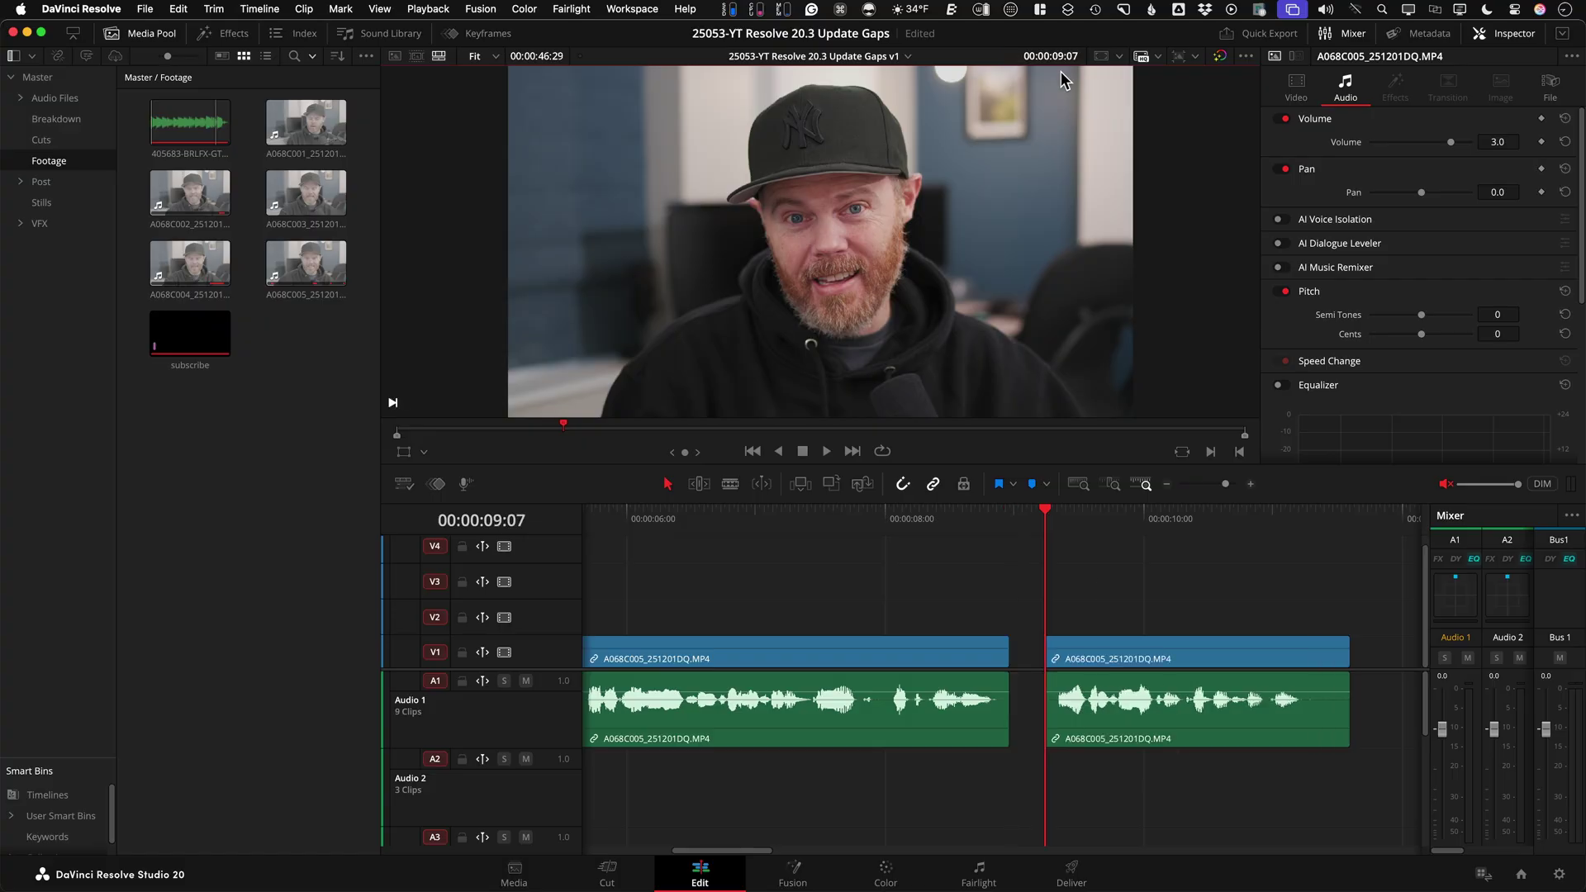
{"action": "left_click", "coordinate": [1034, 524]}
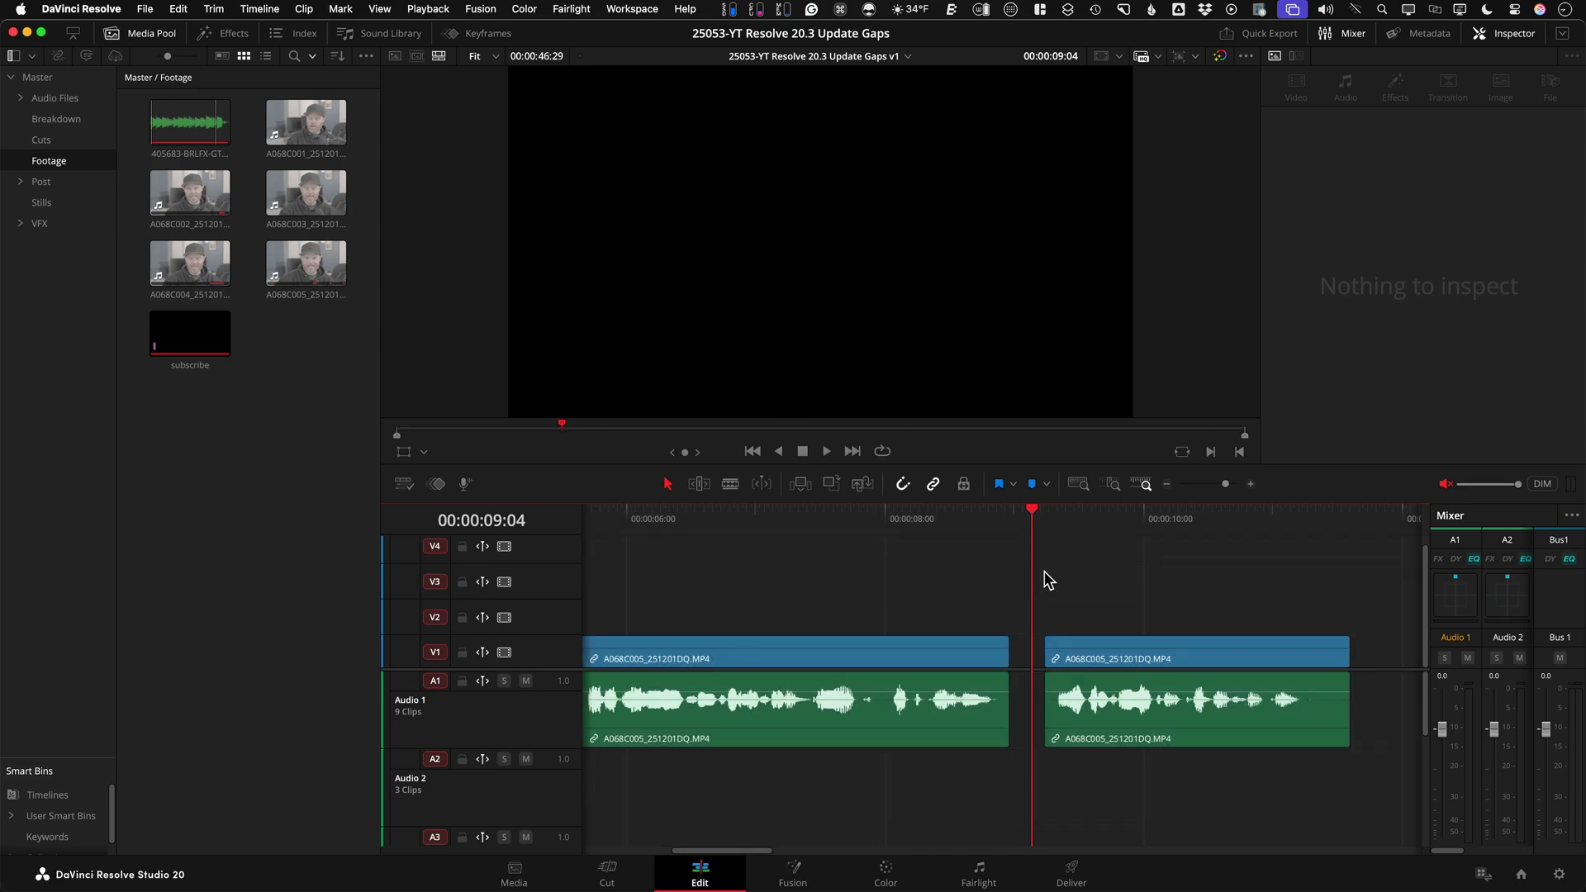
{"action": "key", "text": "shift+z"}
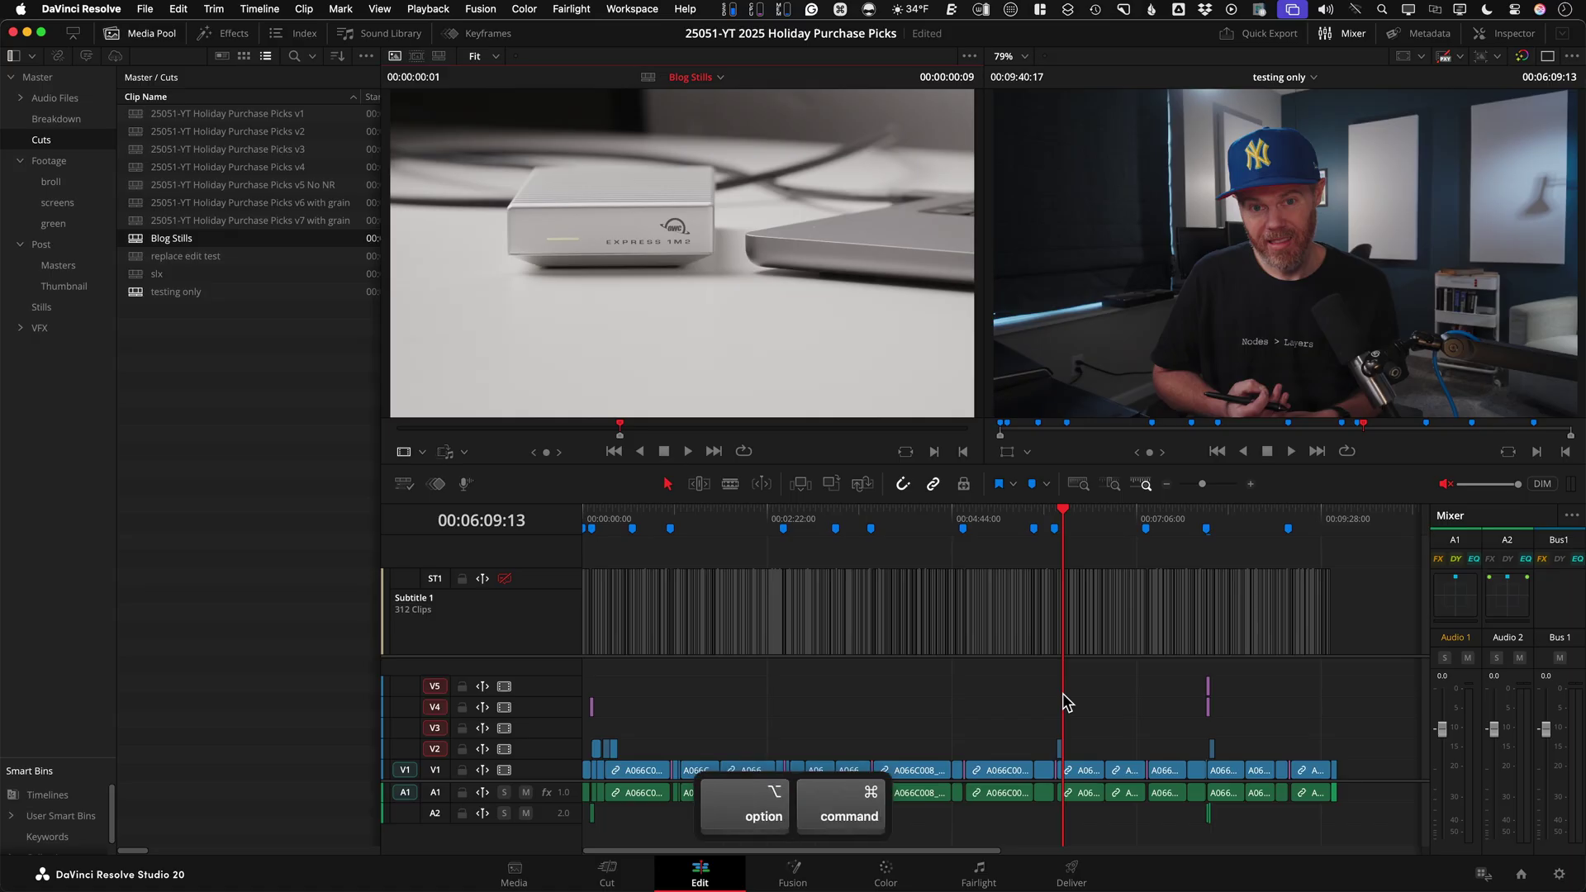
Assign Option+Q to Open in Timeline with Source Viewer, save the preset, and close customization
{"action": "key", "text": "alt+super+k"}
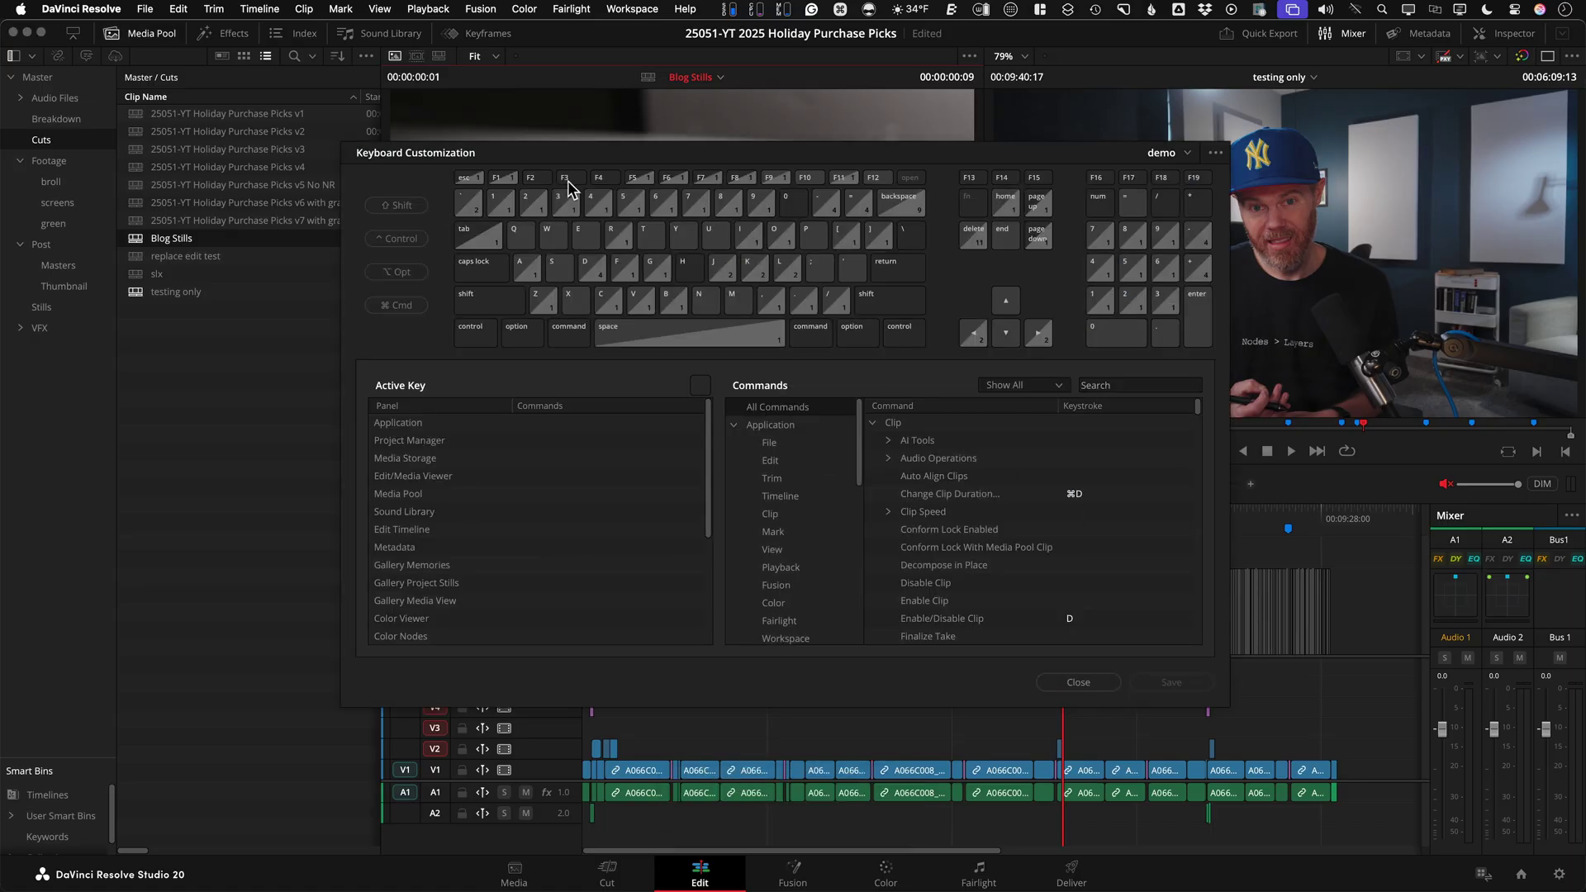
{"action": "left_click", "coordinate": [1193, 383]}
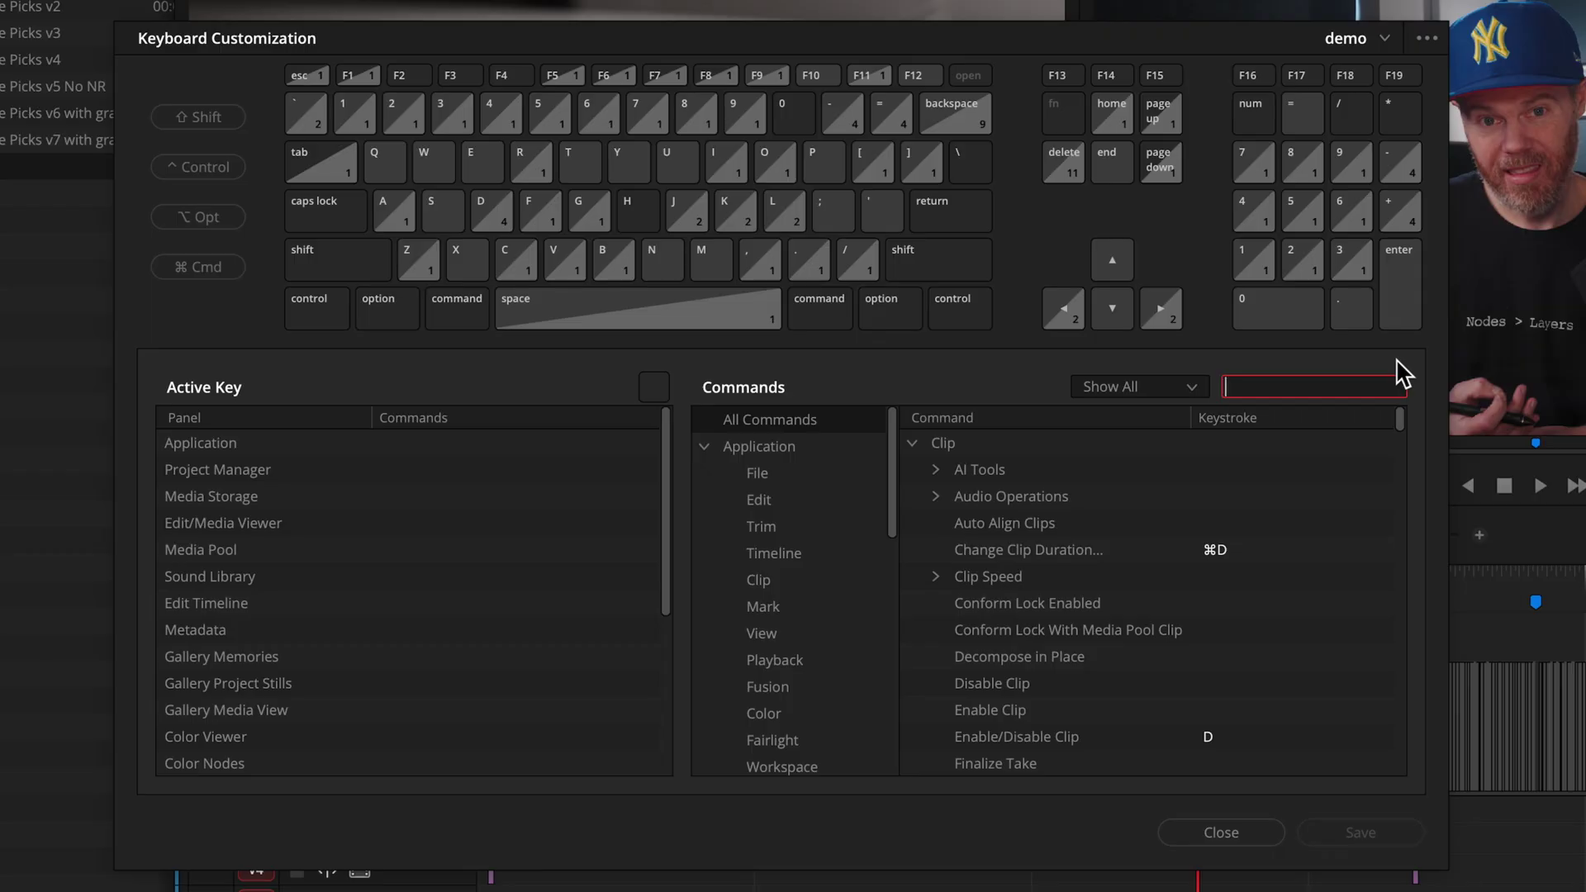
{"action": "type", "text": "open in time"}
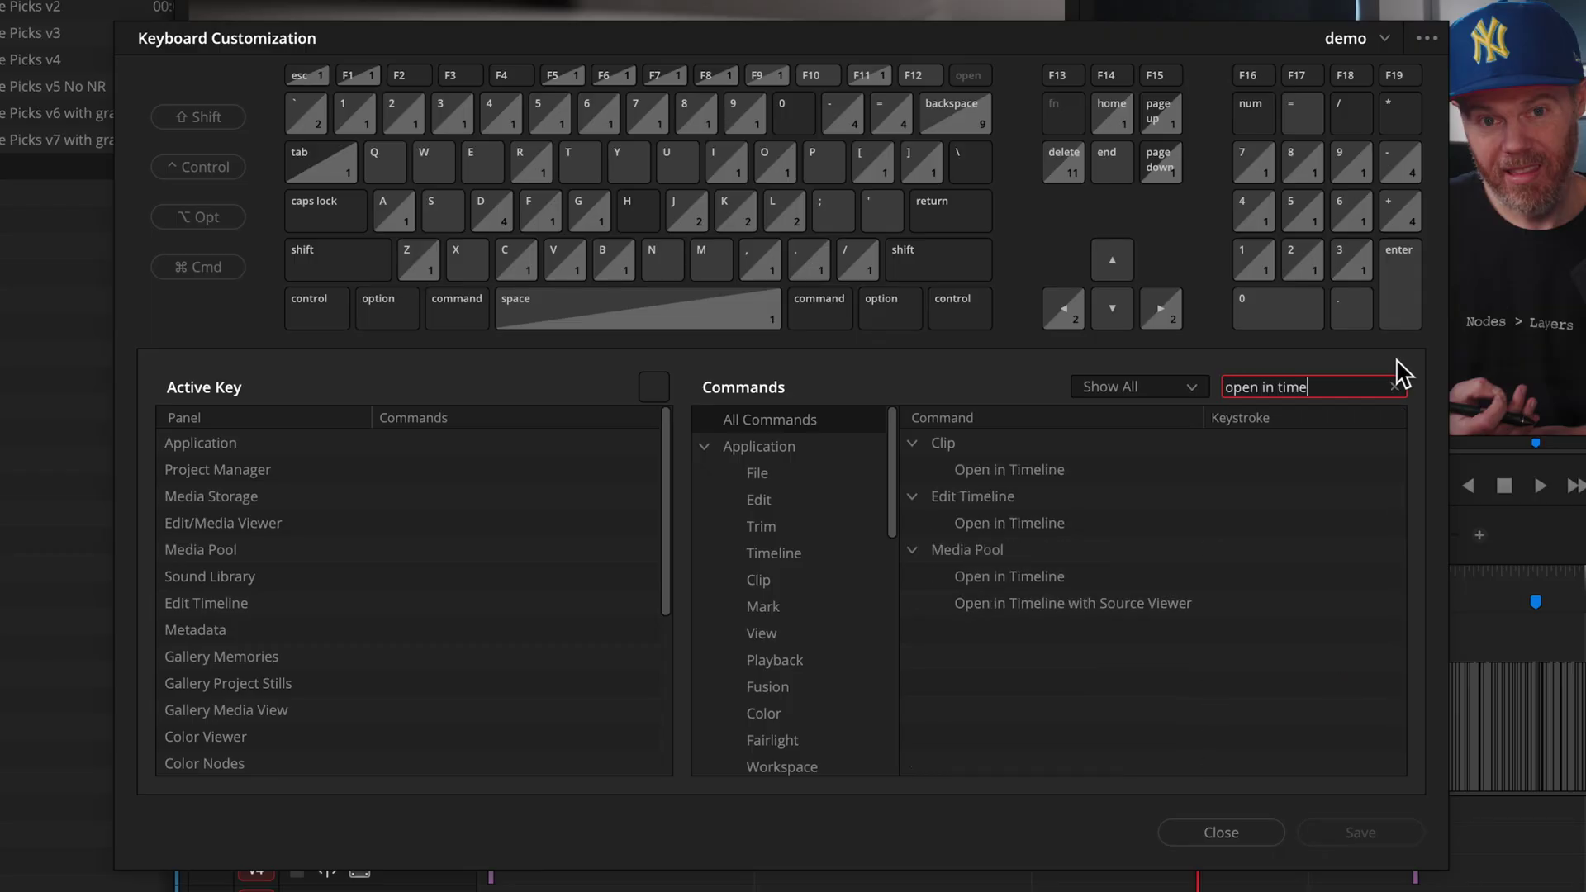
{"action": "left_click", "coordinate": [1236, 609]}
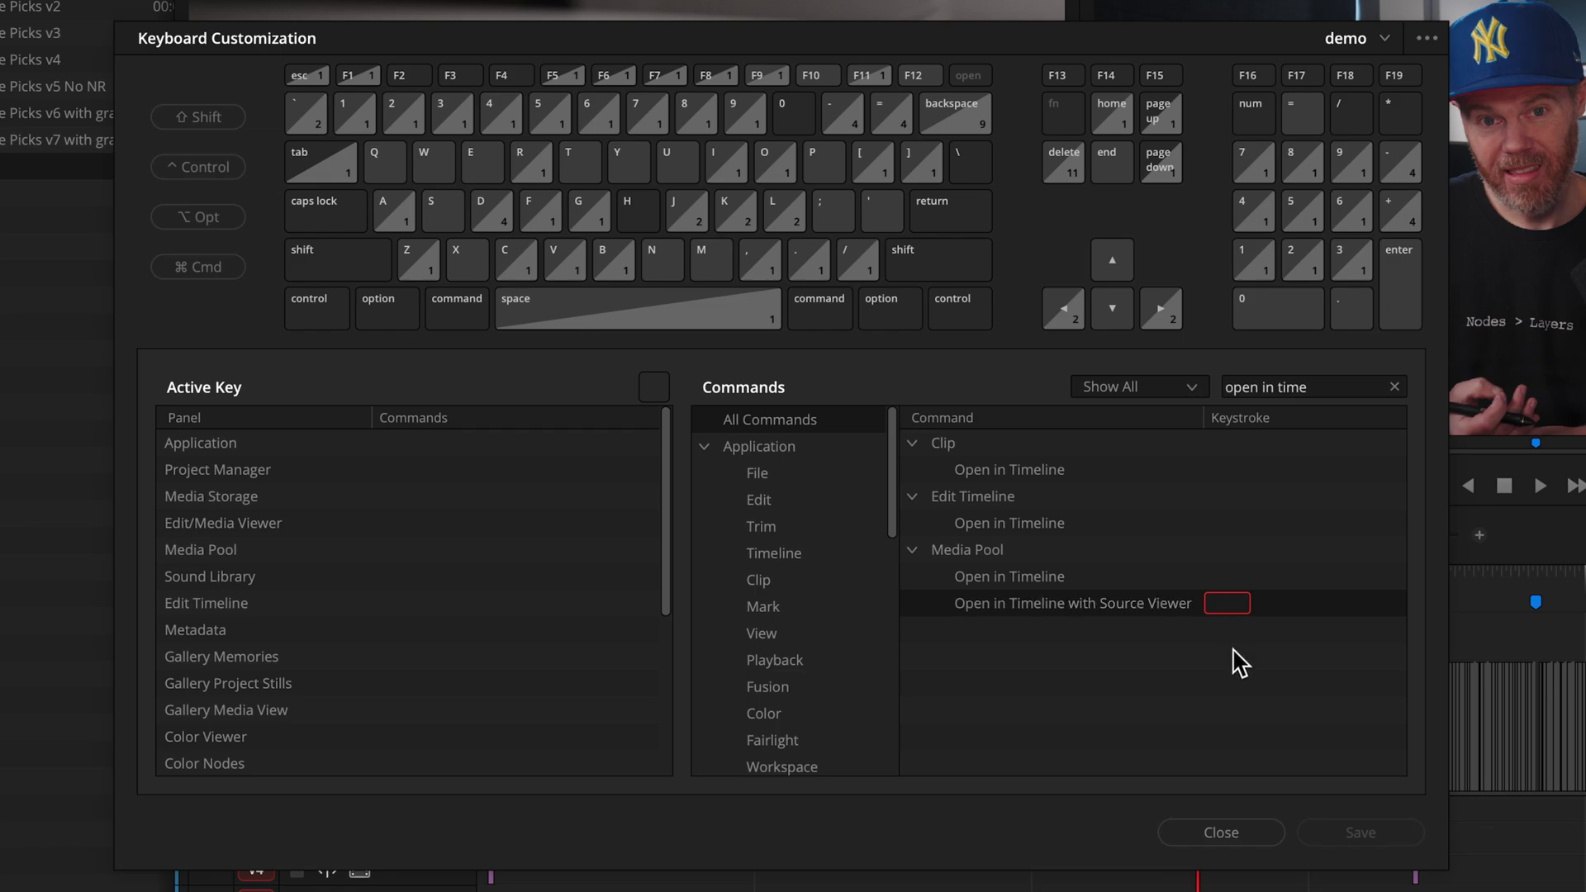
{"action": "key", "text": "alt+q"}
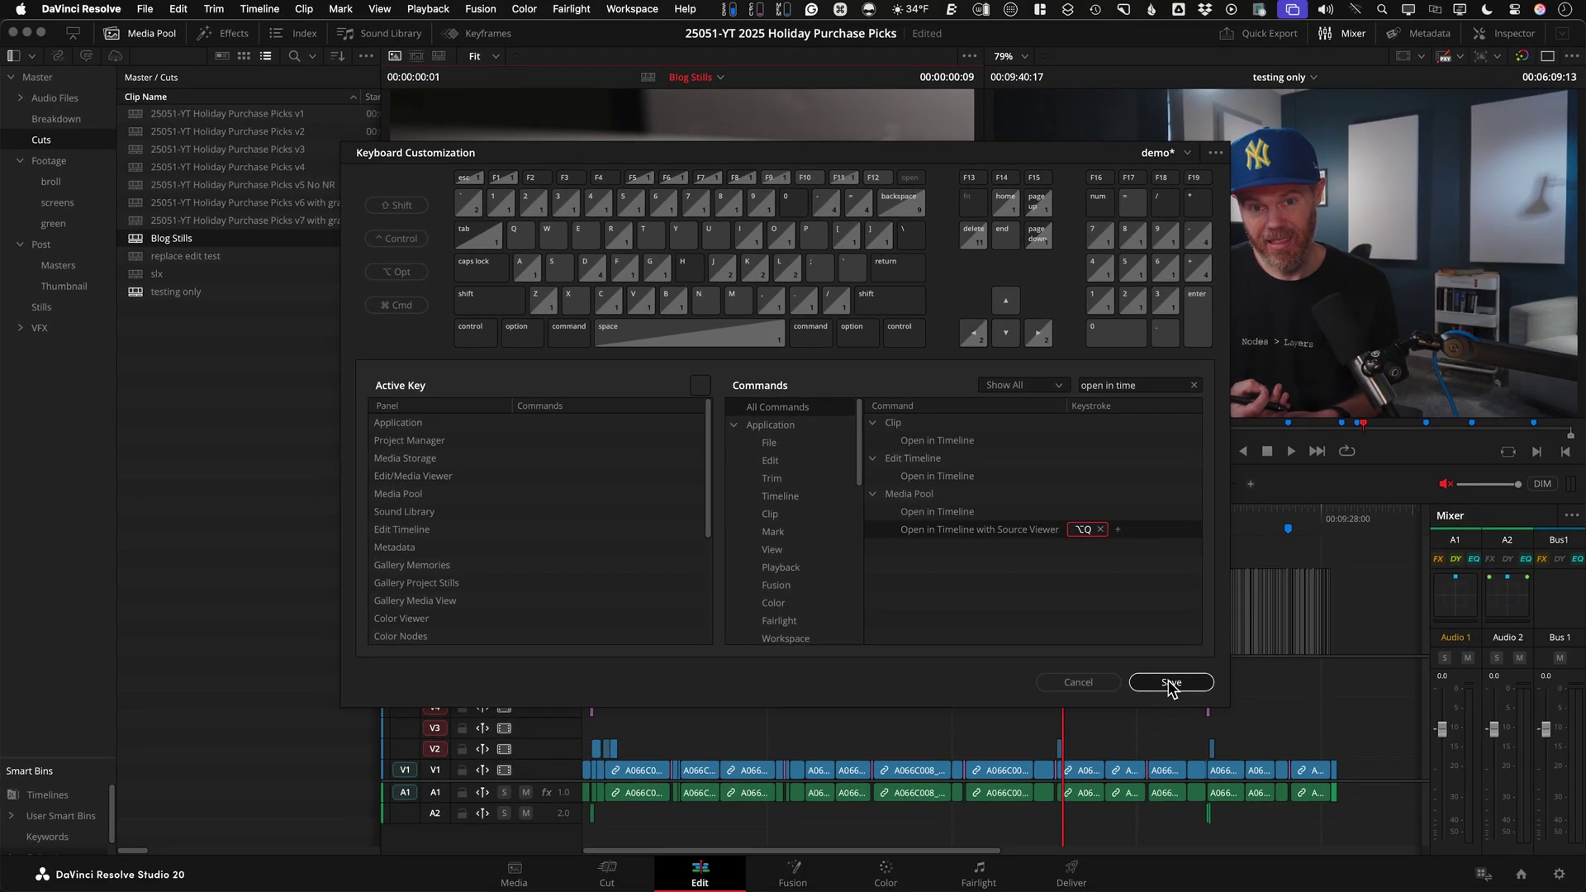
{"action": "left_click", "coordinate": [1361, 832]}
{"action": "left_click", "coordinate": [1087, 686]}
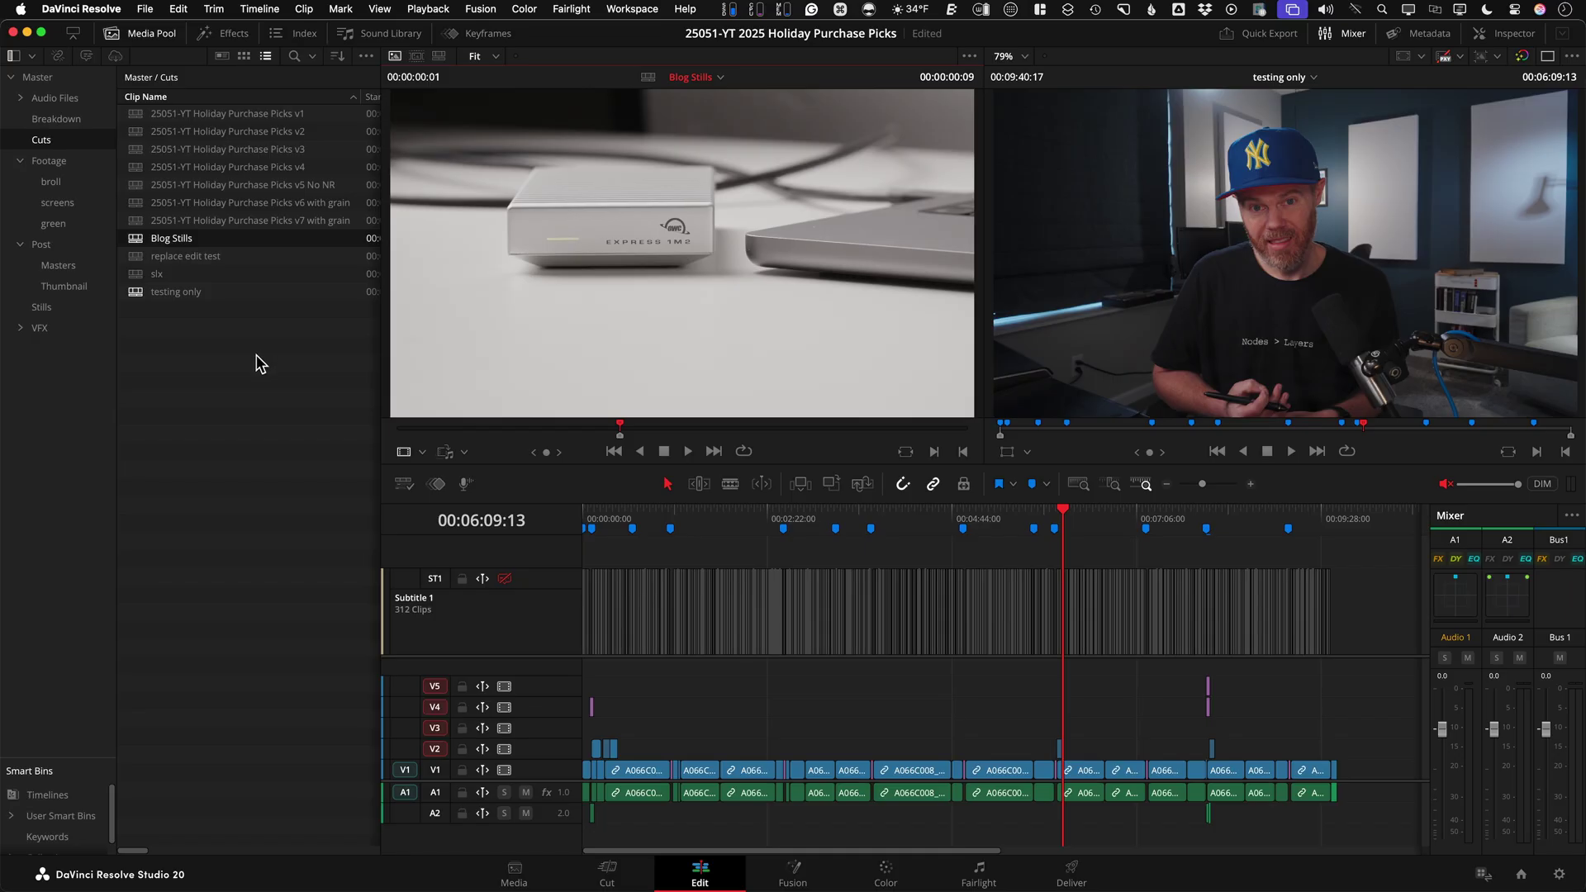
Arrow through the media pool bins, focus the Media Pool with Cmd+2, and select the slx timeline in Cuts
{"action": "key", "text": "super+1"}
{"action": "key", "text": "Down"}
{"action": "key", "text": "Down"}
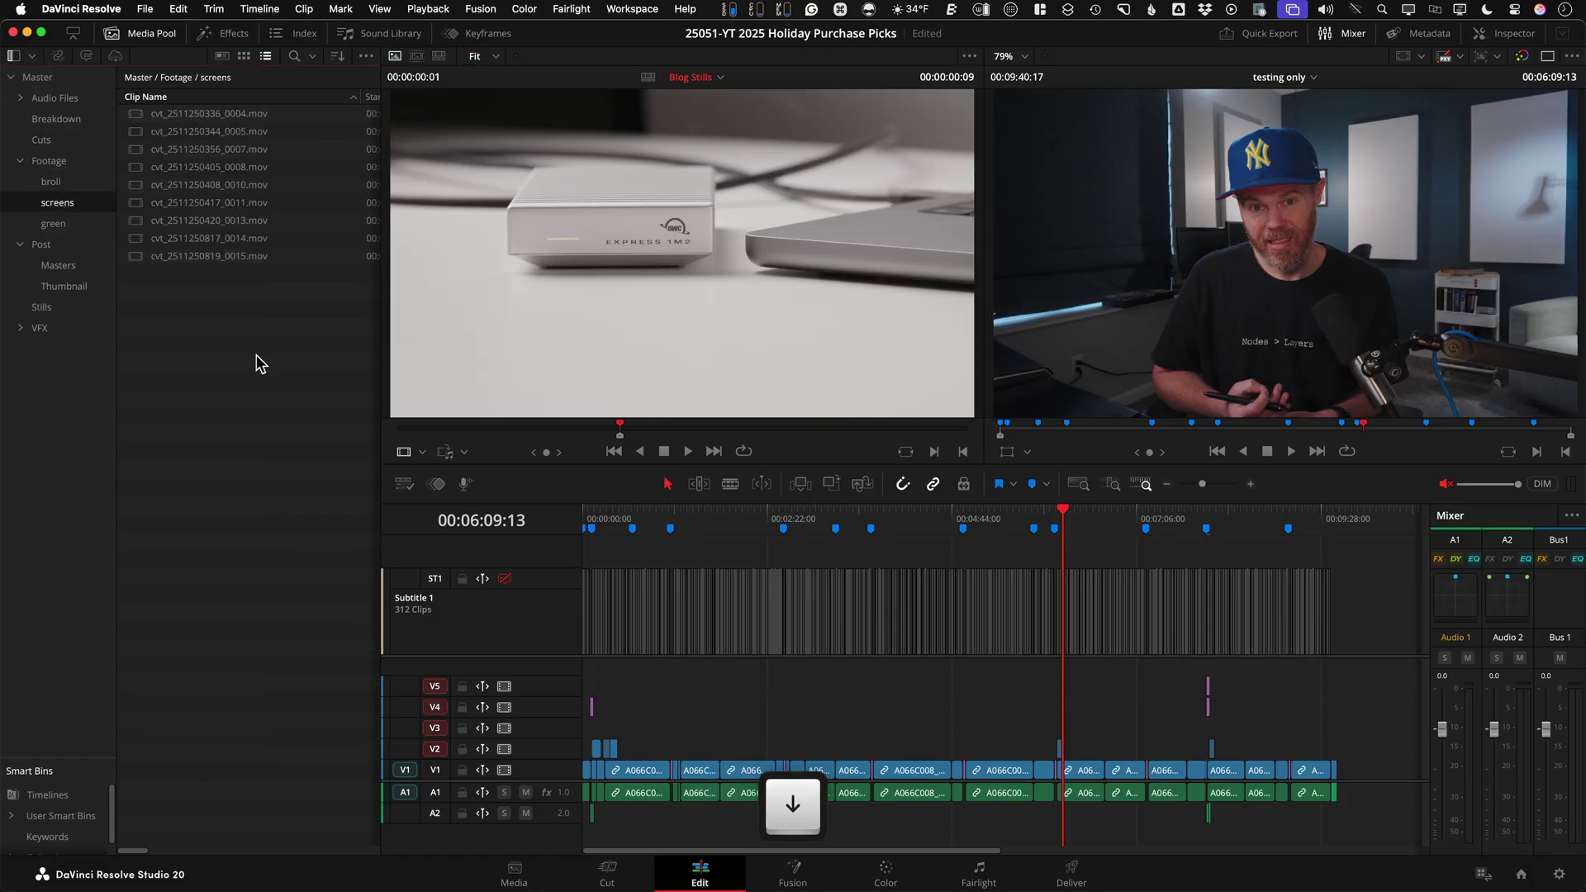
{"action": "key", "text": "Up"}
{"action": "key", "text": "Up"}
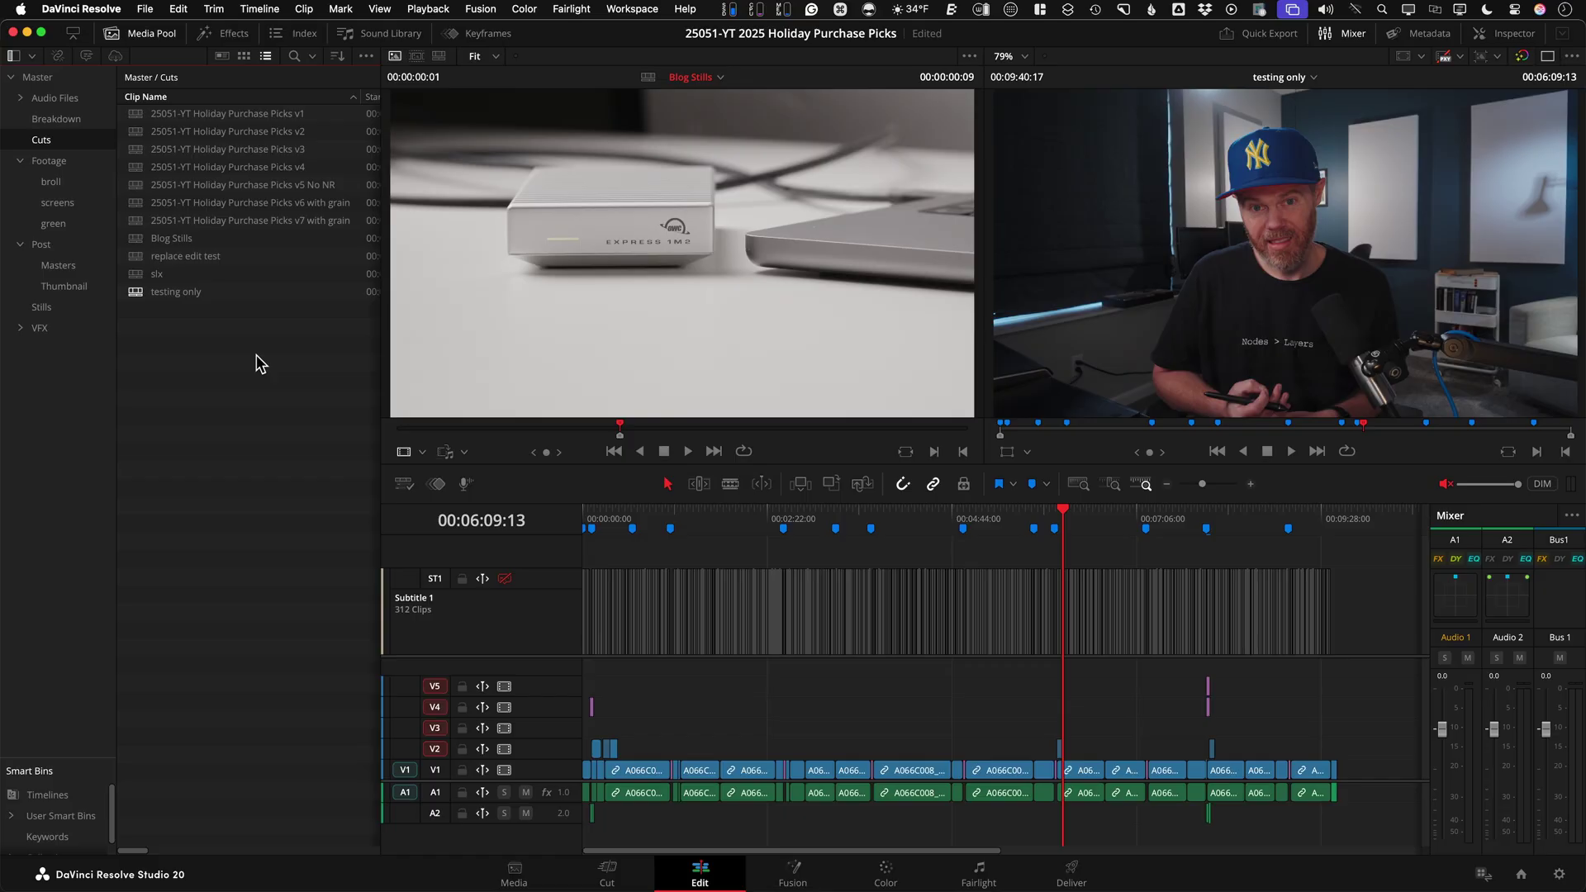
{"action": "key", "text": "super+2"}
{"action": "key", "text": "Down"}
{"action": "key", "text": "Down"}
{"action": "key", "text": "Down"}
{"action": "key", "text": "Down"}
{"action": "key", "text": "Down"}
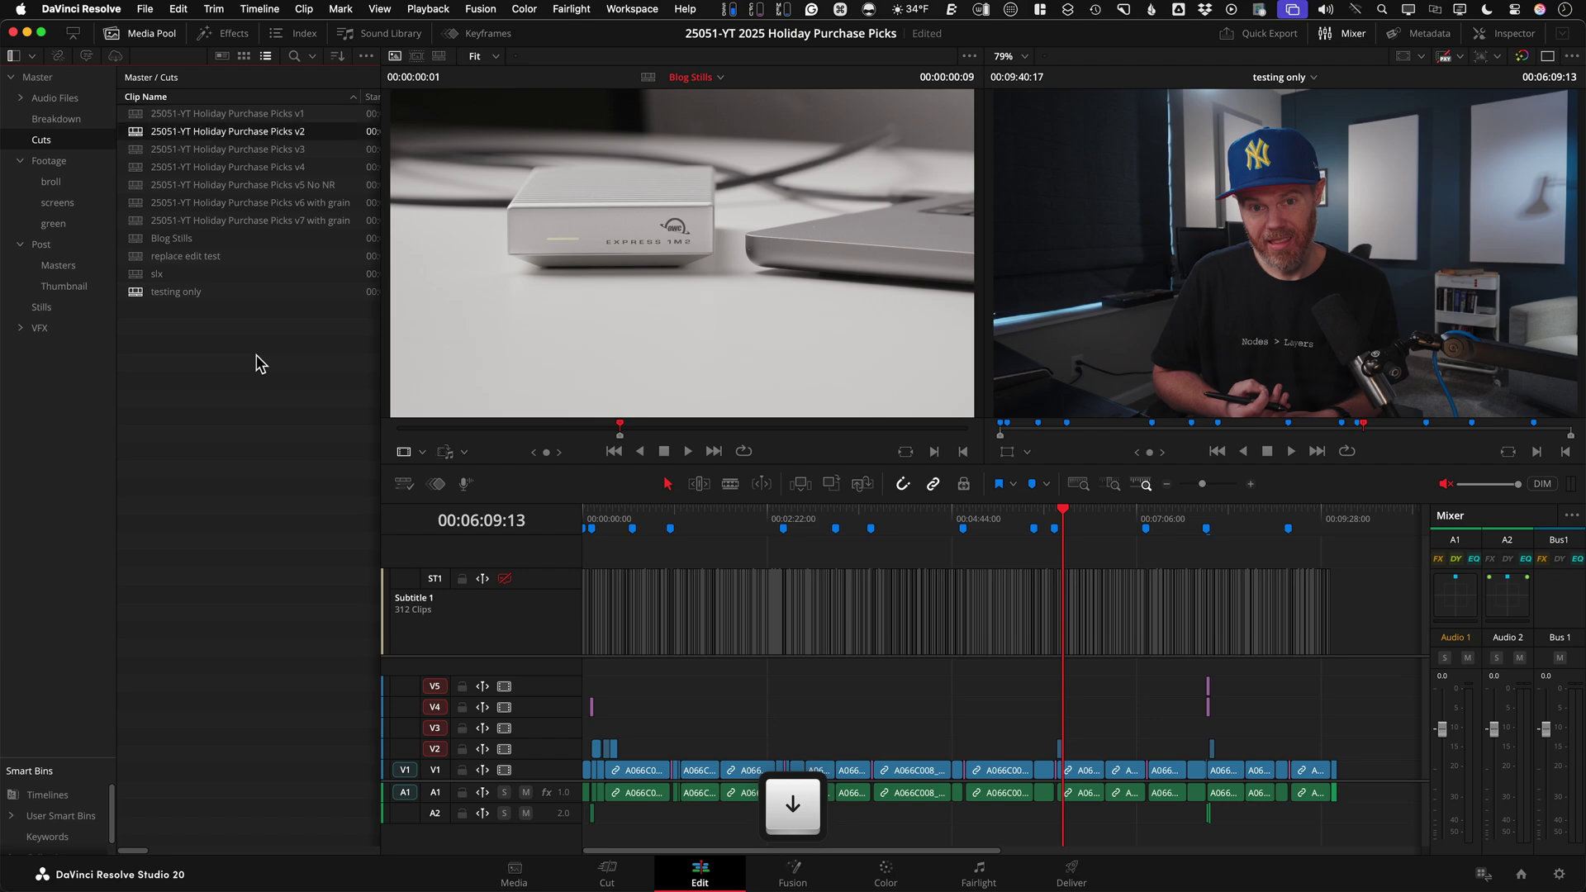
{"action": "key", "text": "Down"}
{"action": "key", "text": "Down"}
{"action": "key", "text": "Down"}
{"action": "key", "text": "Down"}
{"action": "key", "text": "Down"}
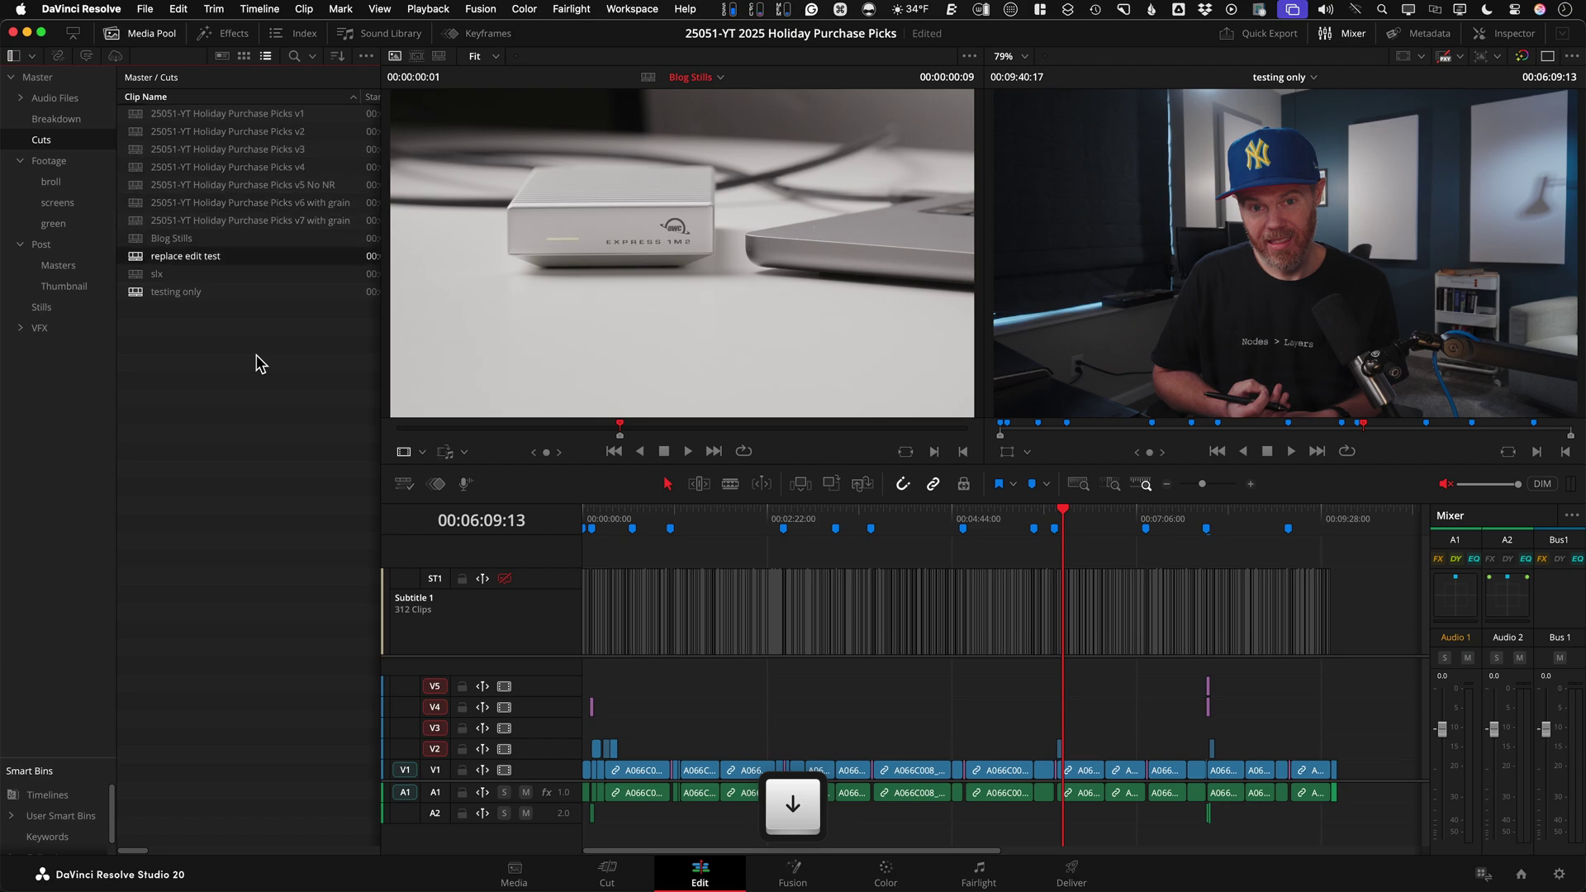
{"action": "key", "text": "Up"}
{"action": "key", "text": "Up"}
{"action": "key", "text": "Down"}
{"action": "key", "text": "Down"}
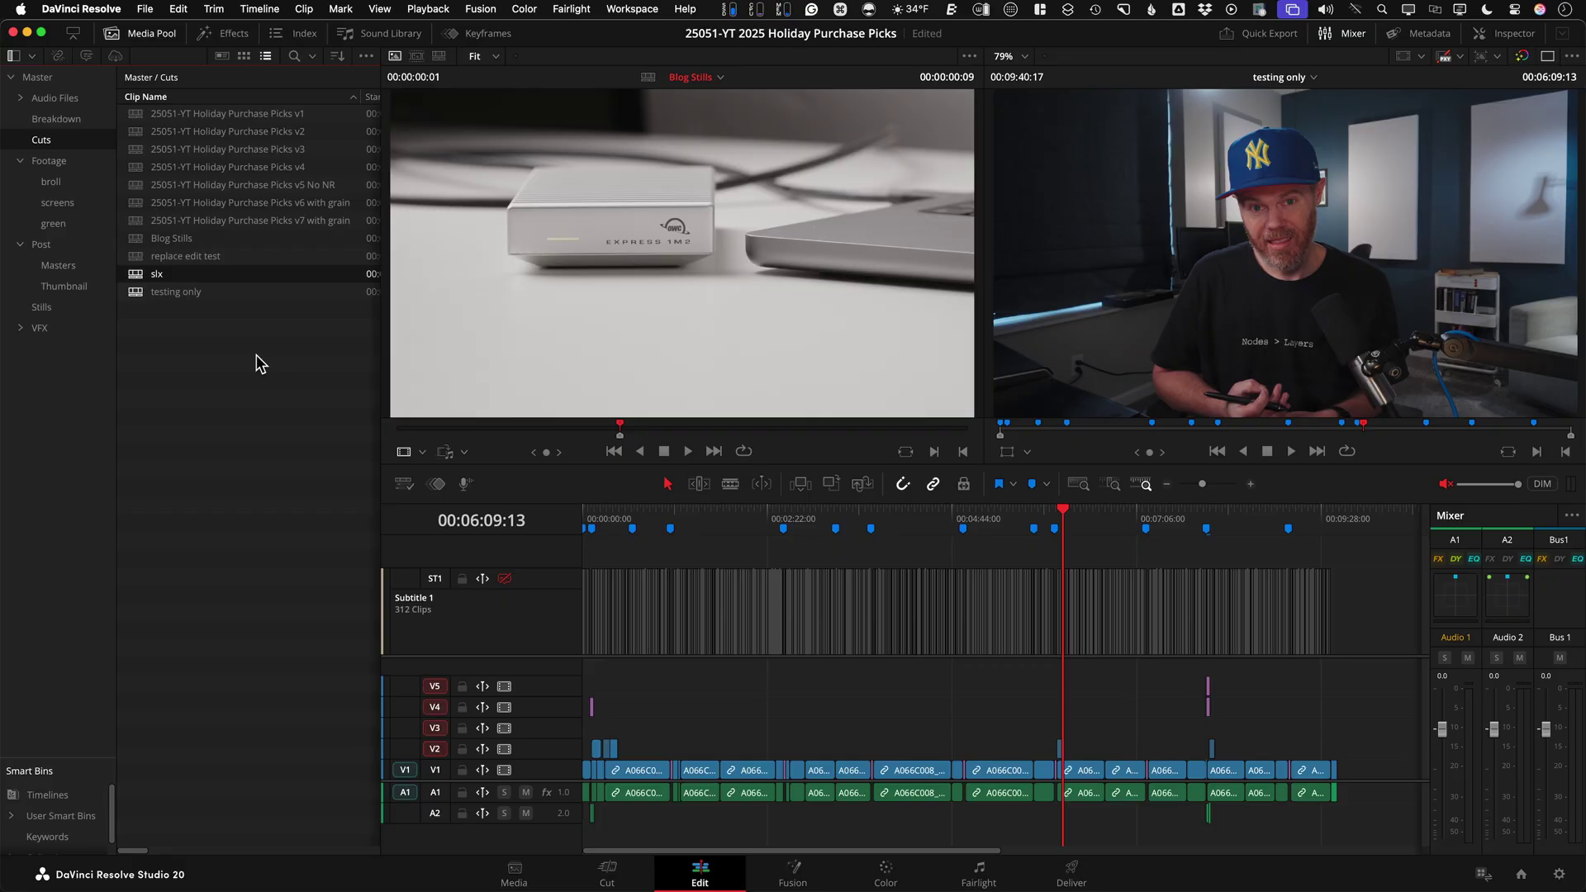
Open slx as a source with Option+Q, mark In 00:02:02:19 and Out 00:02:05:12, then return with Q
{"action": "key", "text": "alt+q"}
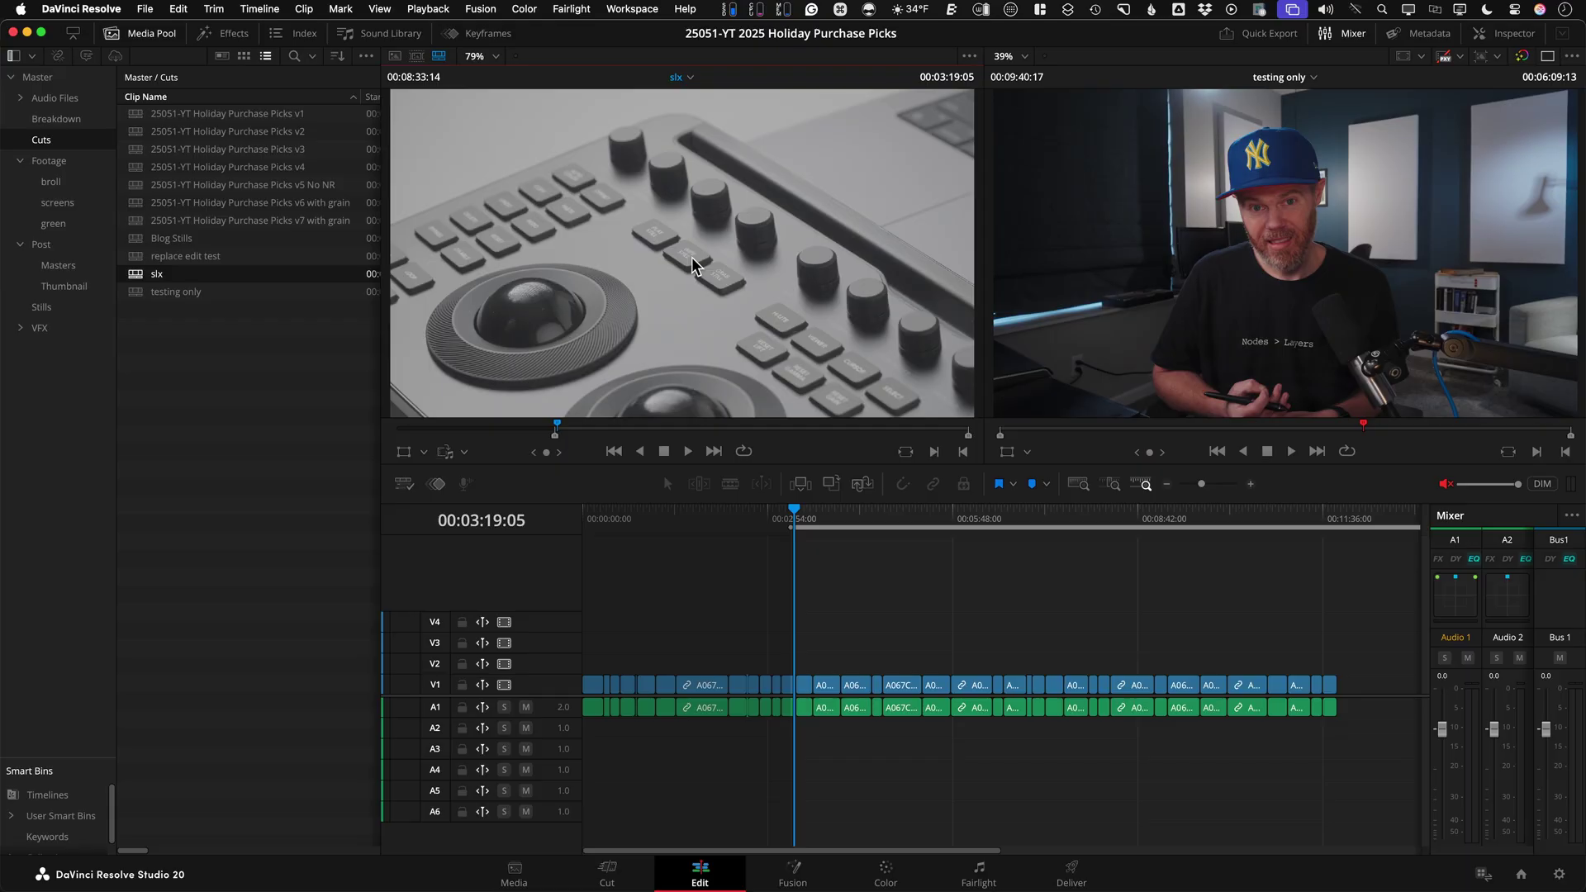
{"action": "key", "text": "l"}
{"action": "key", "text": "j"}
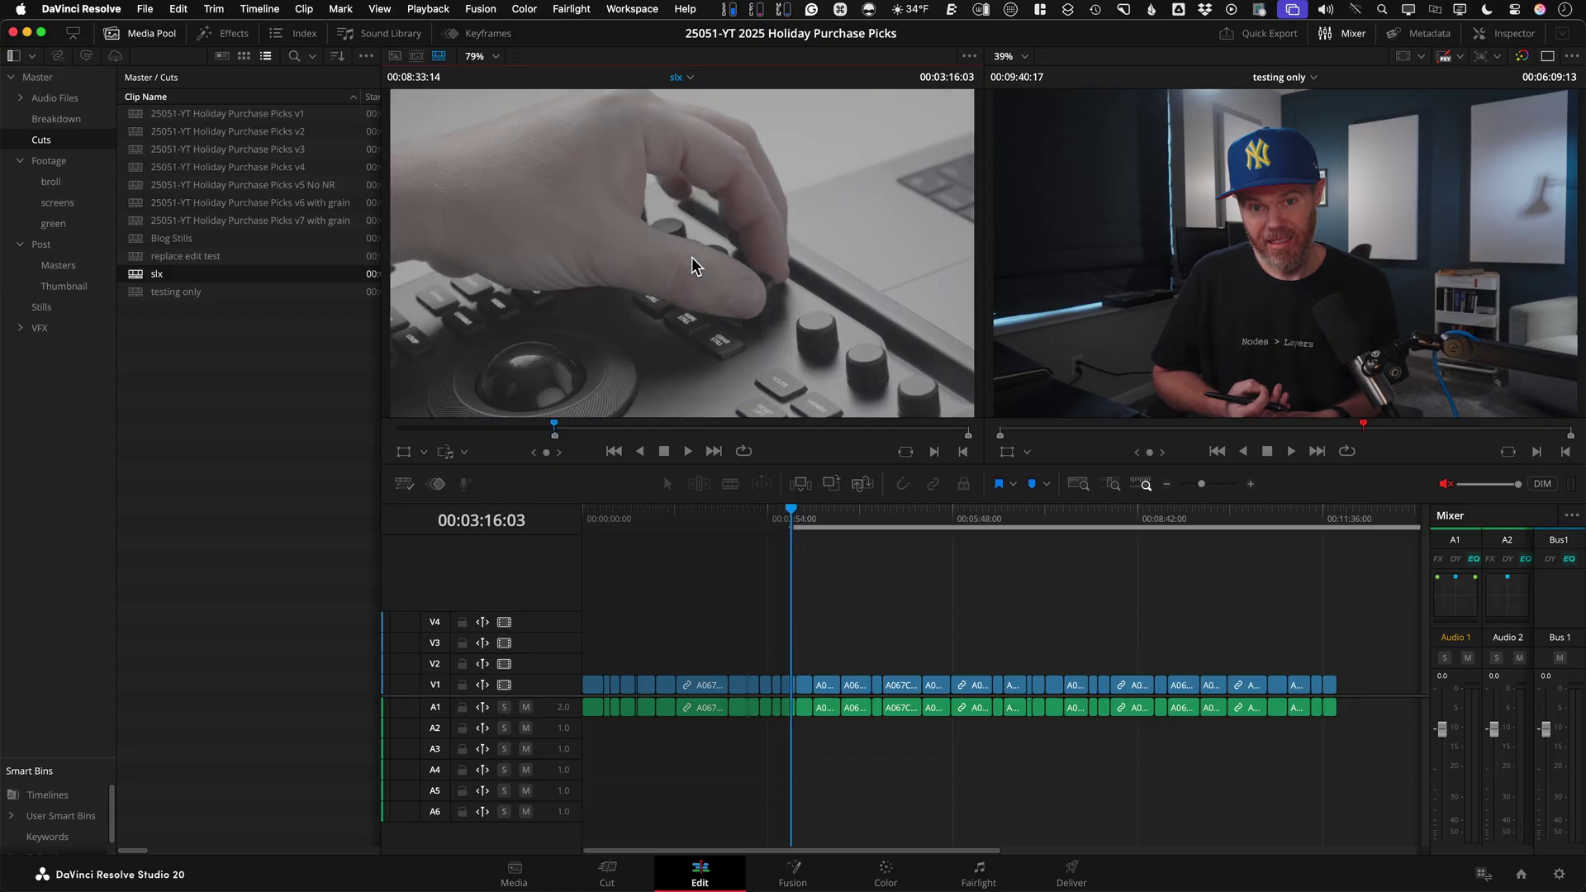
{"action": "key", "text": "j"}
{"action": "key", "text": "j"}
{"action": "key", "text": "j"}
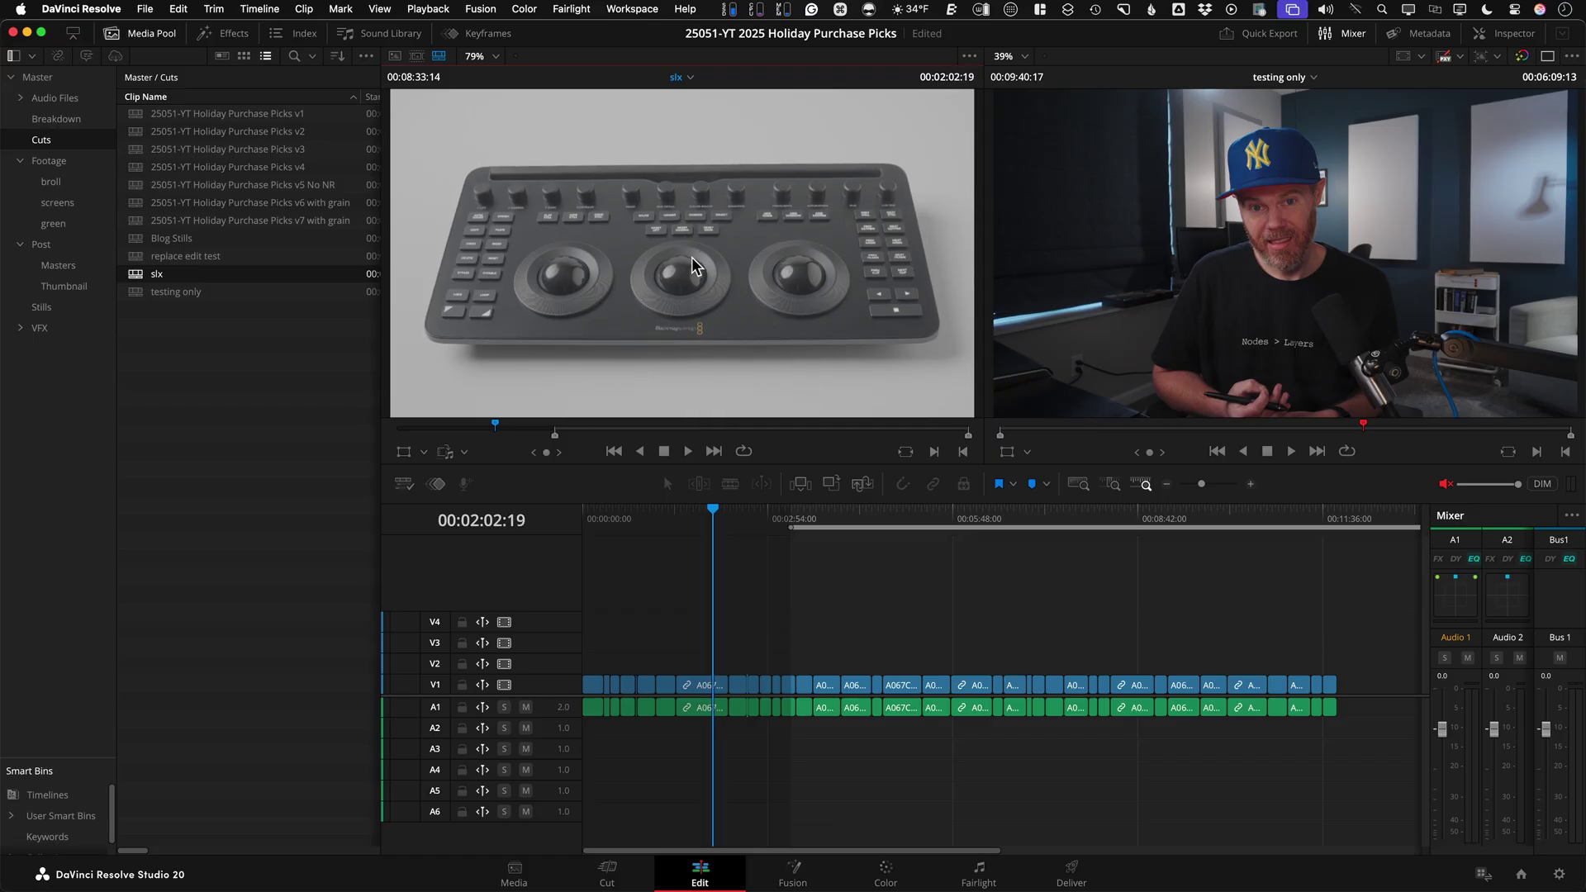
{"action": "key", "text": "i"}
{"action": "key", "text": "l"}
{"action": "key", "text": "k"}
{"action": "key", "text": "o"}
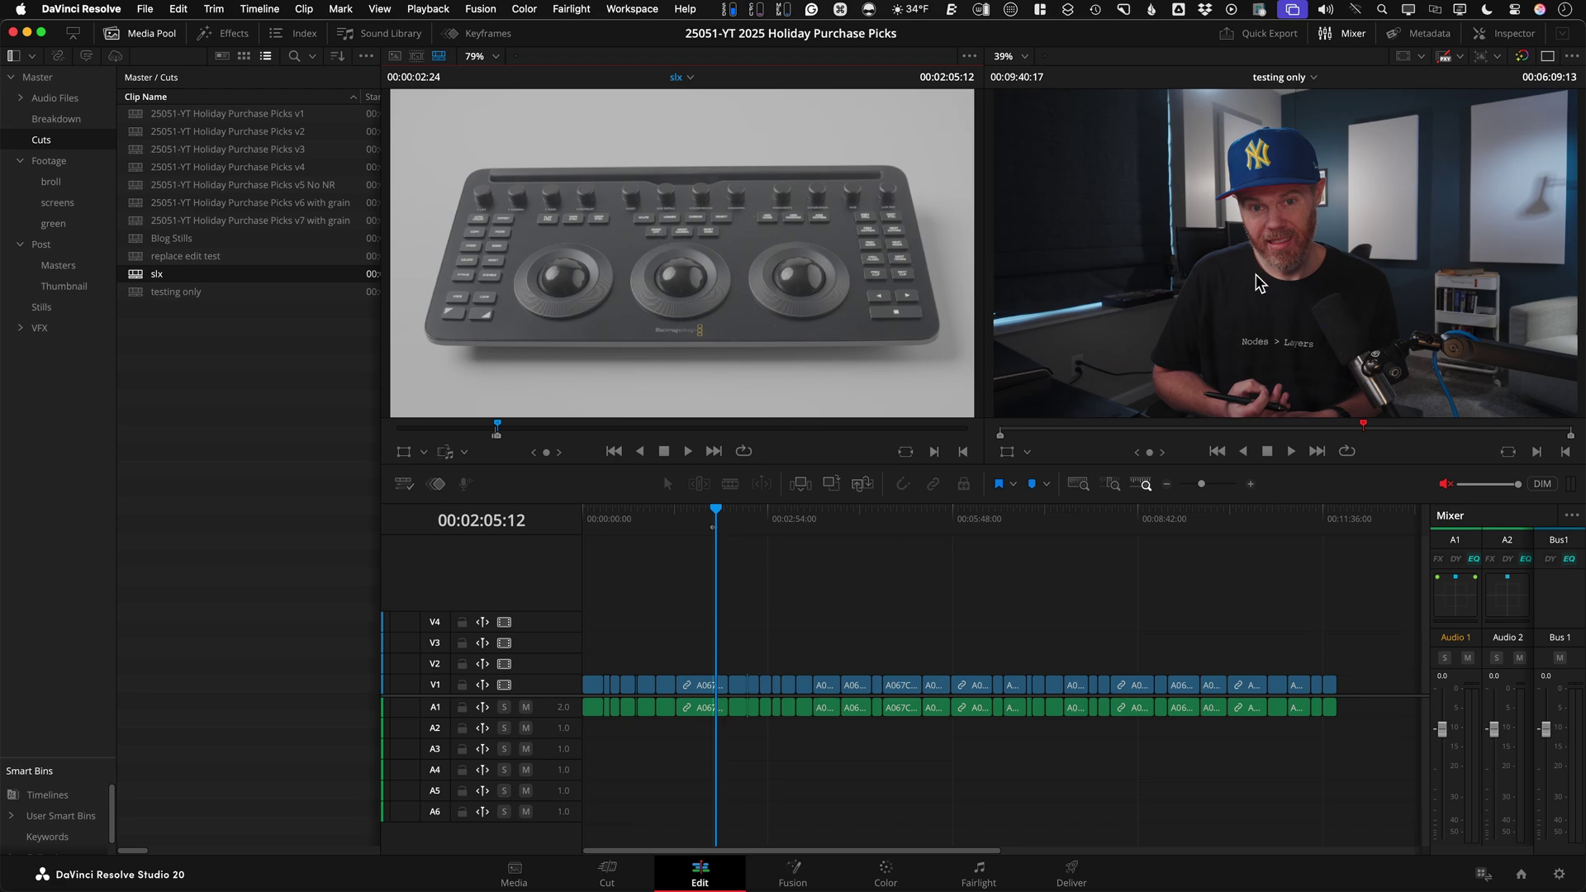
{"action": "key", "text": "q"}
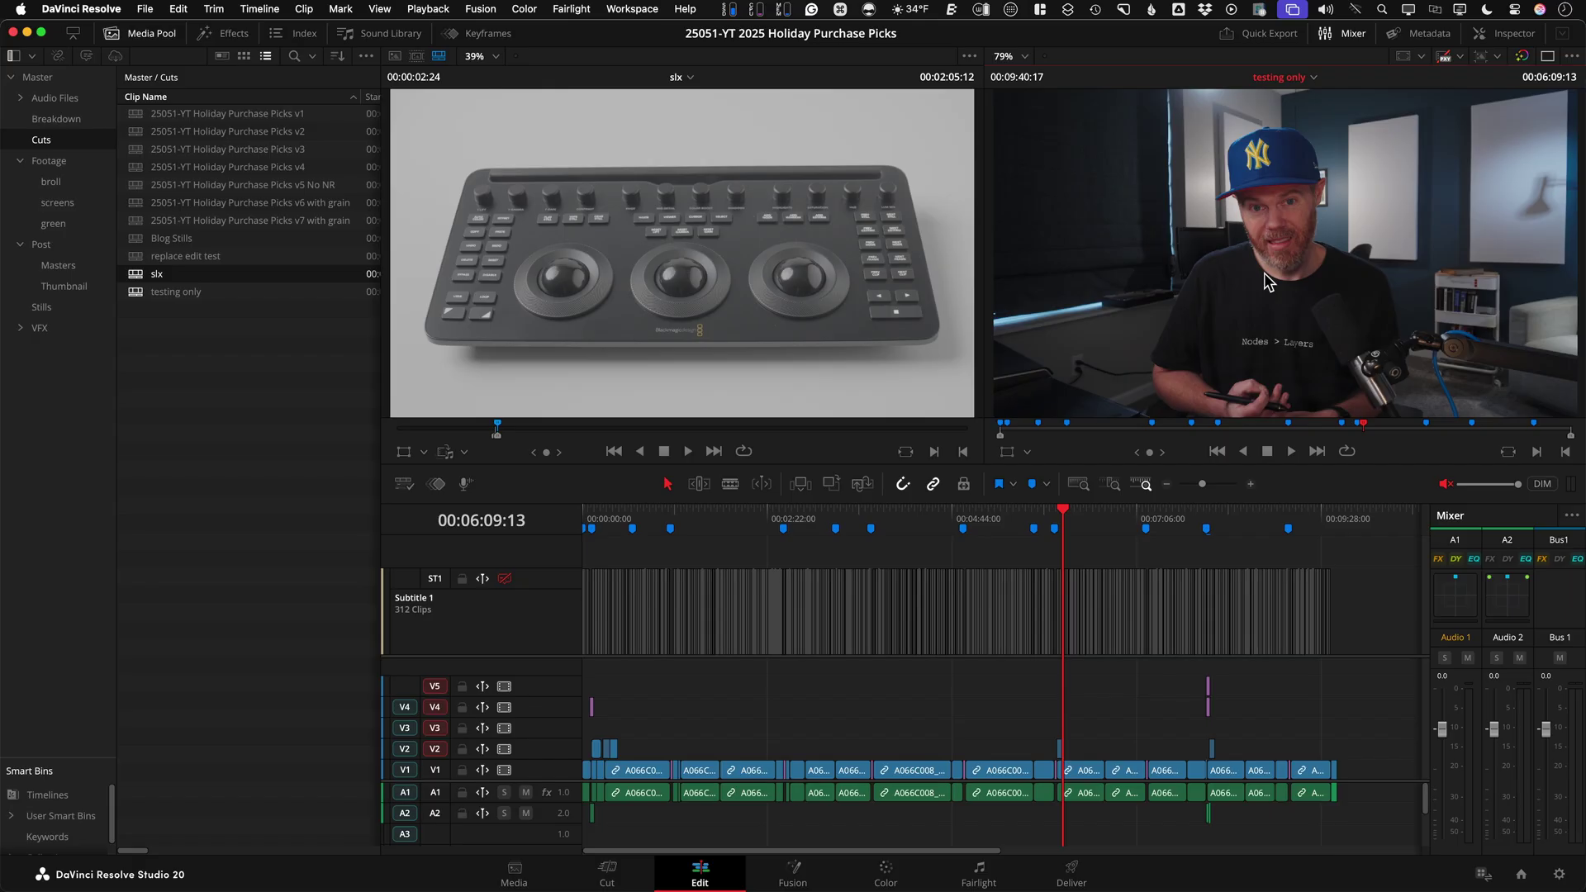
Zoom in at the end of the 'testing only' timeline and park the playhead near 00:09:41:23
{"action": "key", "text": "End"}
{"action": "key", "text": "super+equal"}
{"action": "key", "text": "super+equal"}
{"action": "key", "text": "super+equal"}
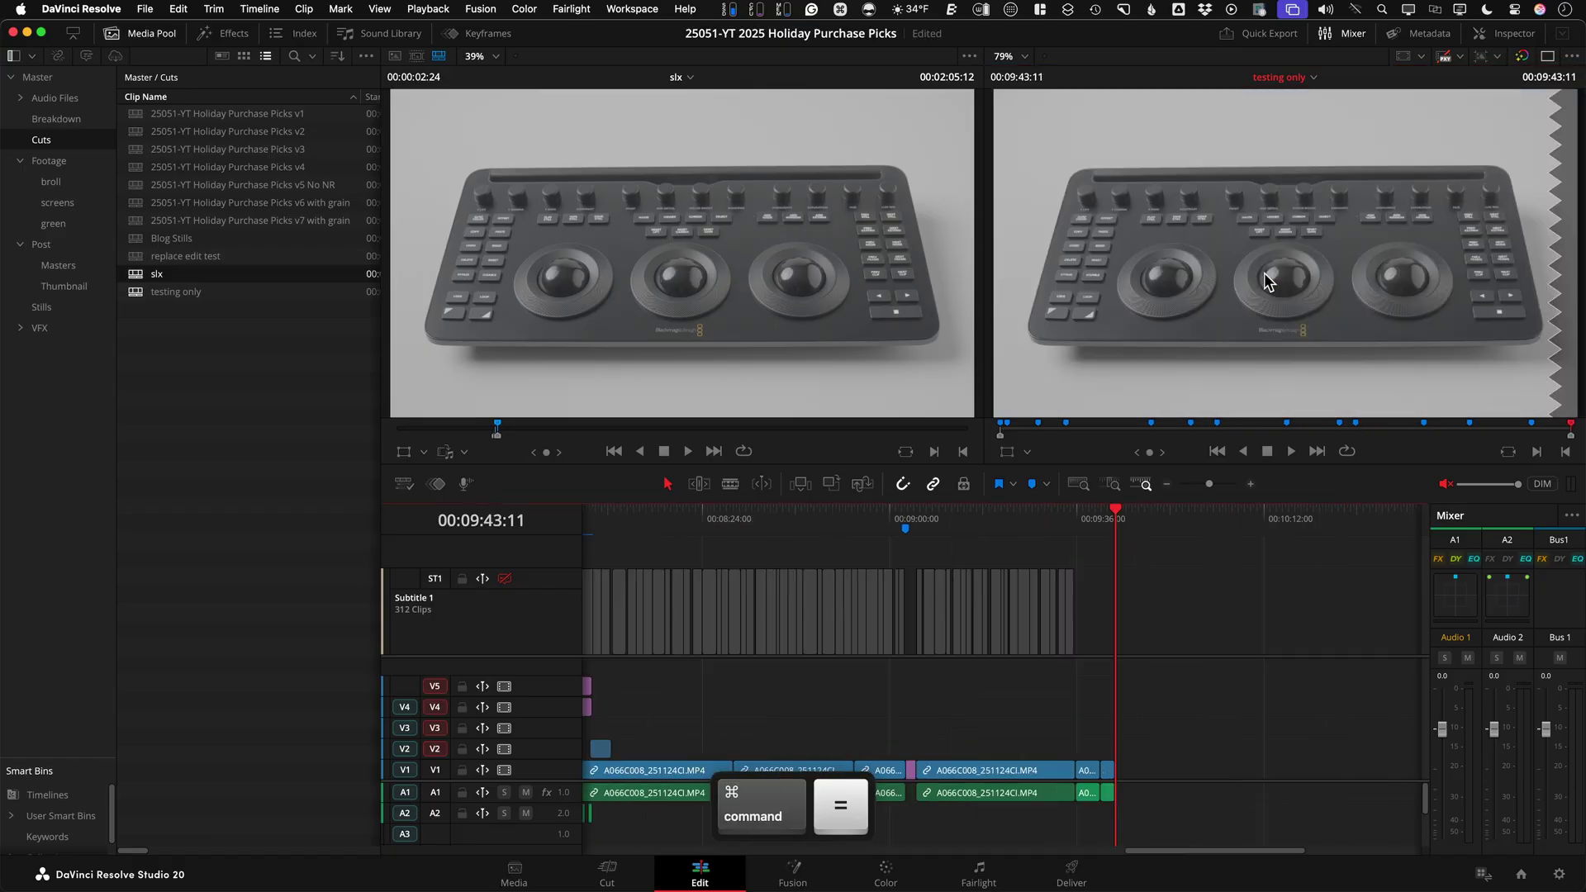
{"action": "left_click", "coordinate": [925, 518]}
{"action": "left_click_drag", "start_coordinate": [925, 525], "coordinate": [936, 530]}
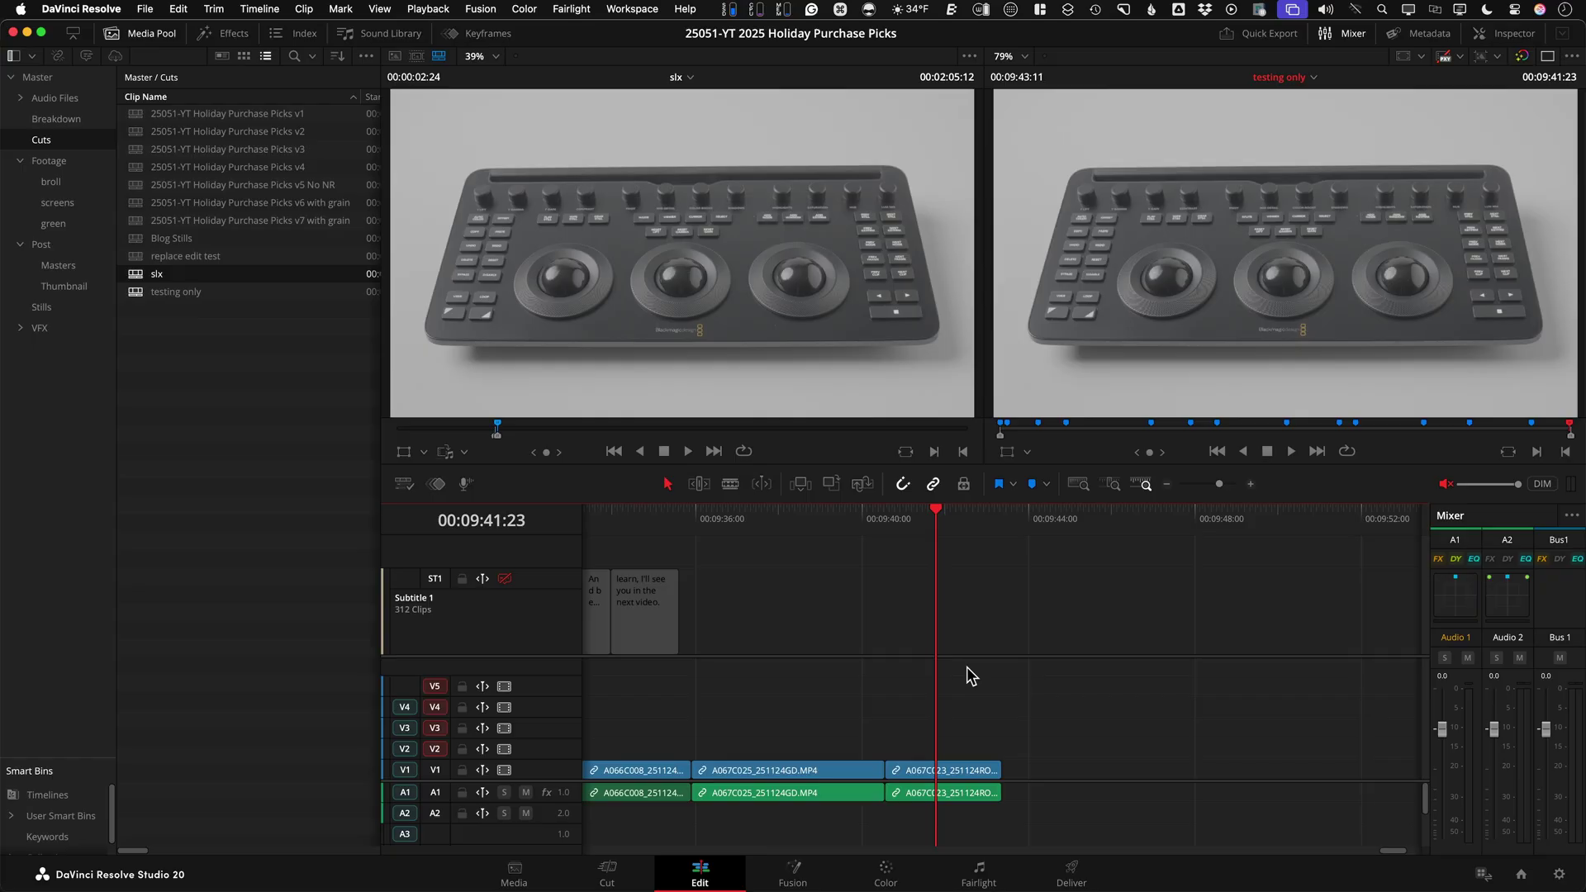
Select the Blog Stills timeline in the media pool's clip list
{"action": "key", "text": "super+2"}
{"action": "key", "text": "Down"}
{"action": "key", "text": "Up"}
{"action": "key", "text": "Up"}
{"action": "key", "text": "Up"}
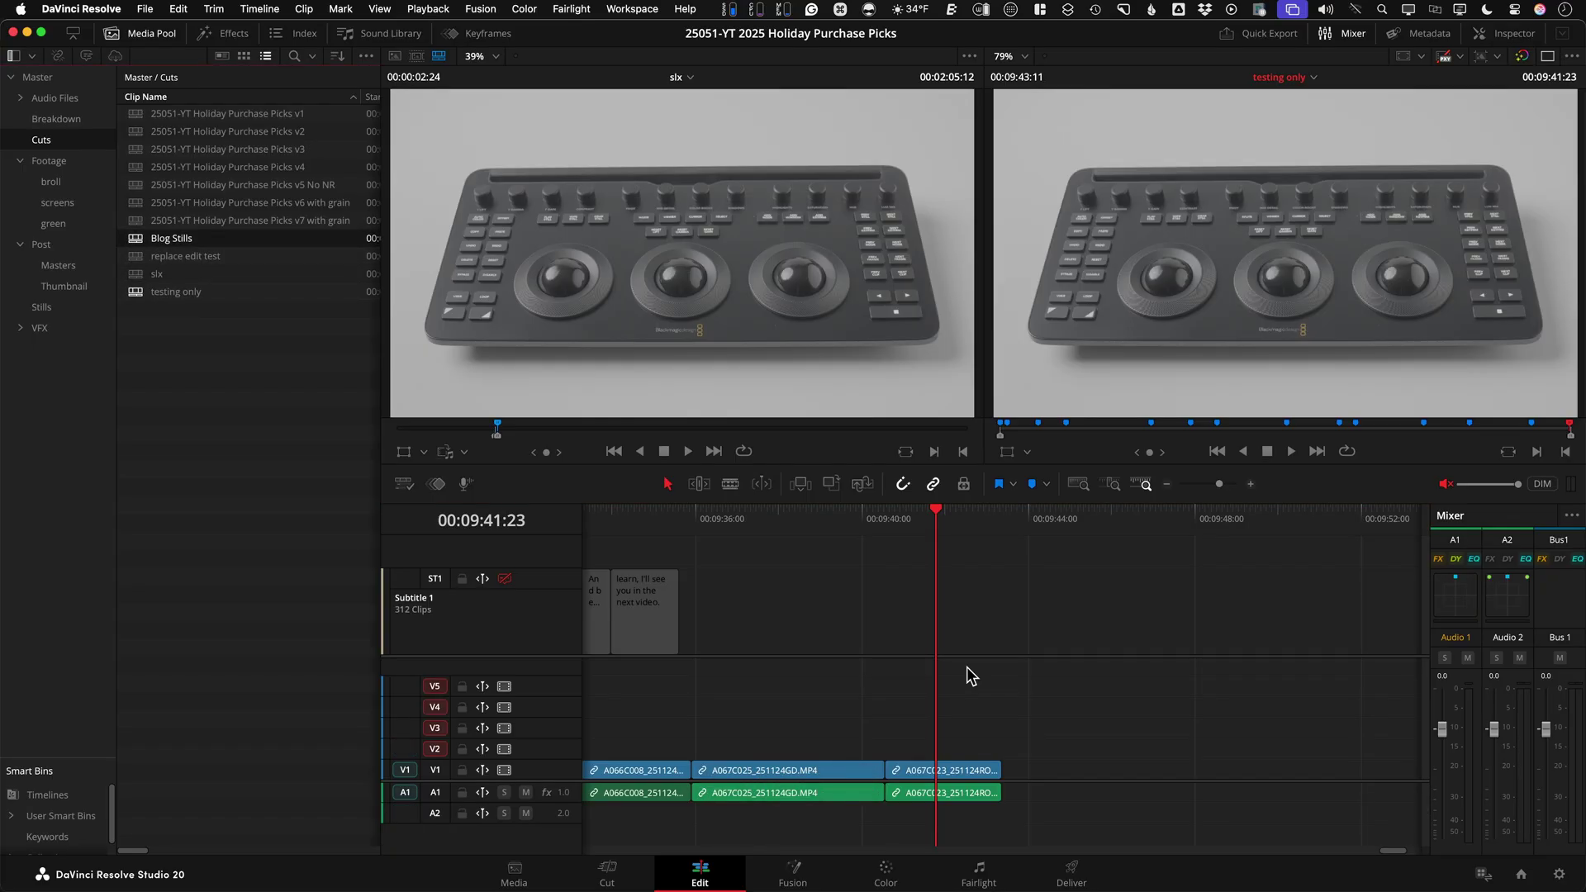
Load Blog Stills into the source viewer with Option+Q and jump to its end
{"action": "key", "text": "alt+q"}
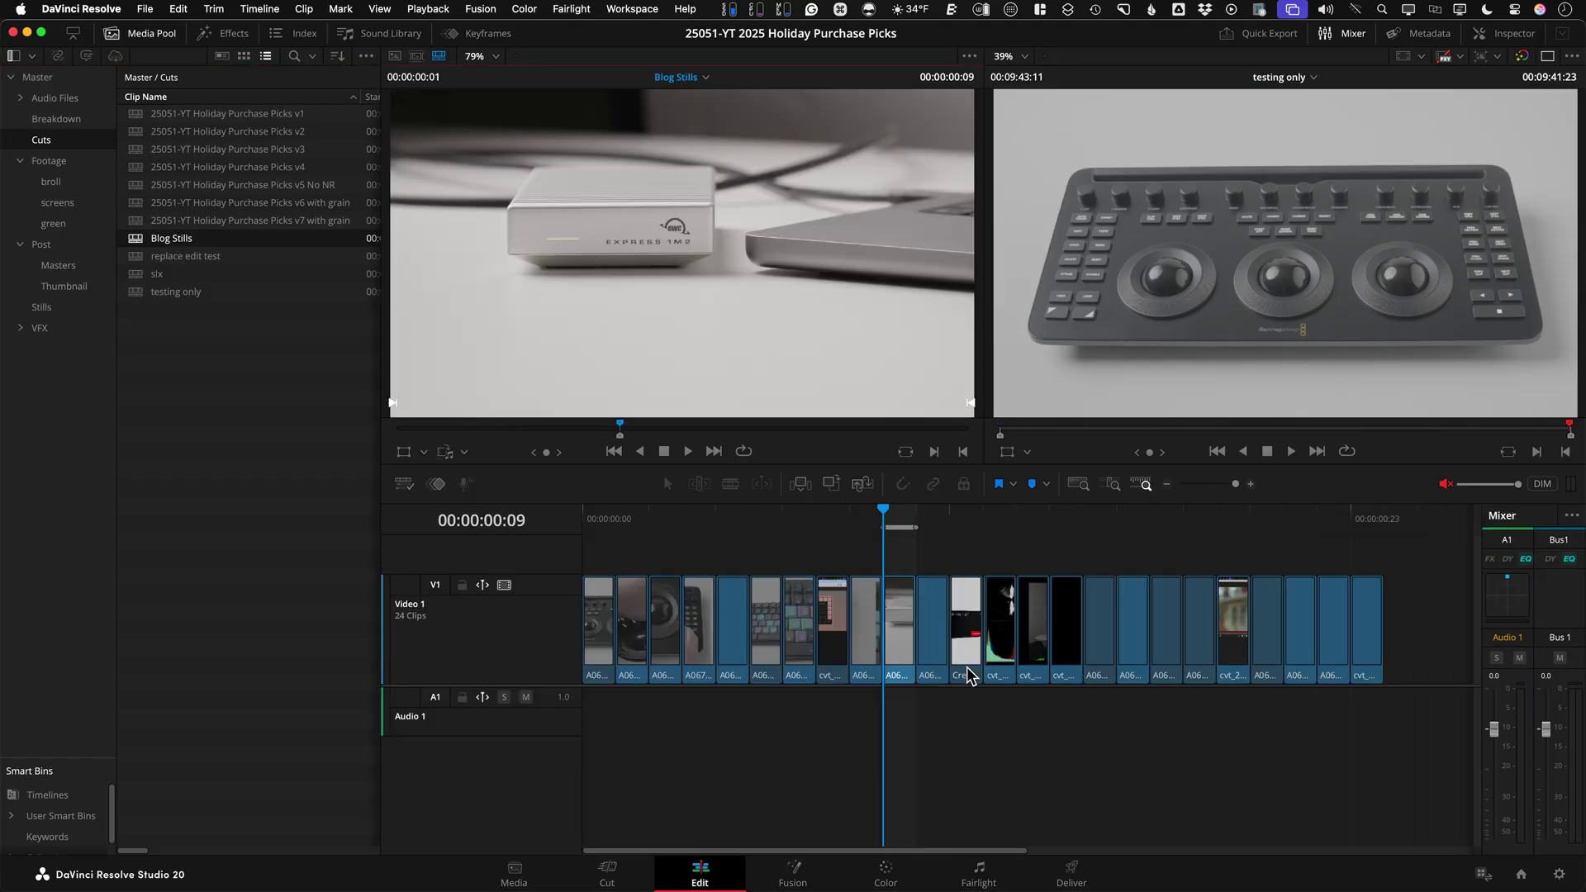
{"action": "key", "text": "End"}
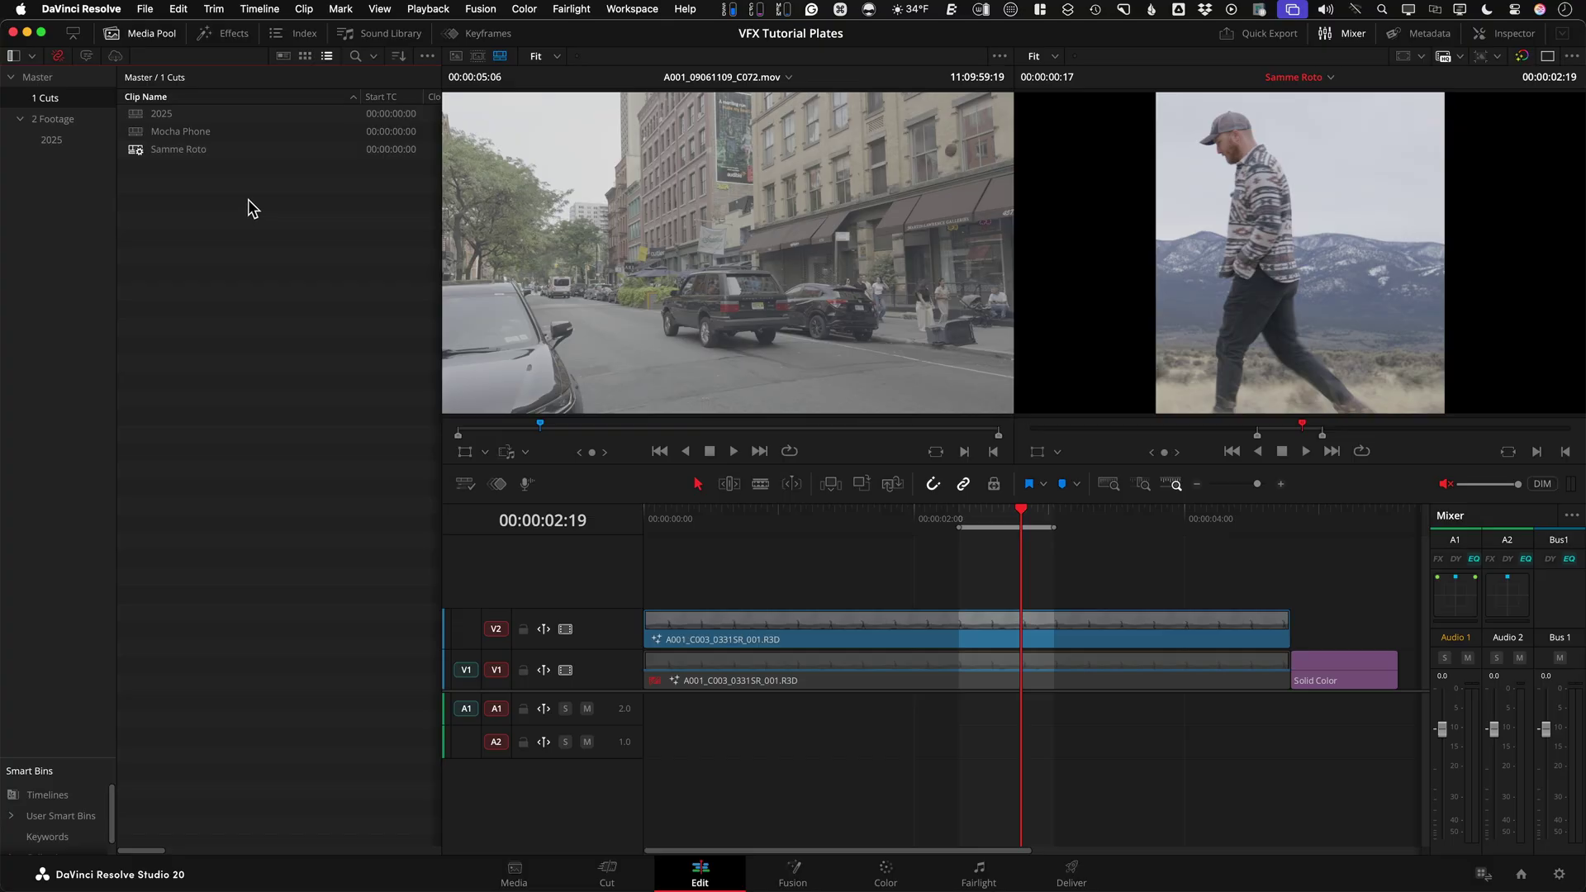
Back up the Samme Roto timeline, adding 1201 to the suggested name 'Samme Roto Backup 1'
{"action": "right_click", "coordinate": [201, 158]}
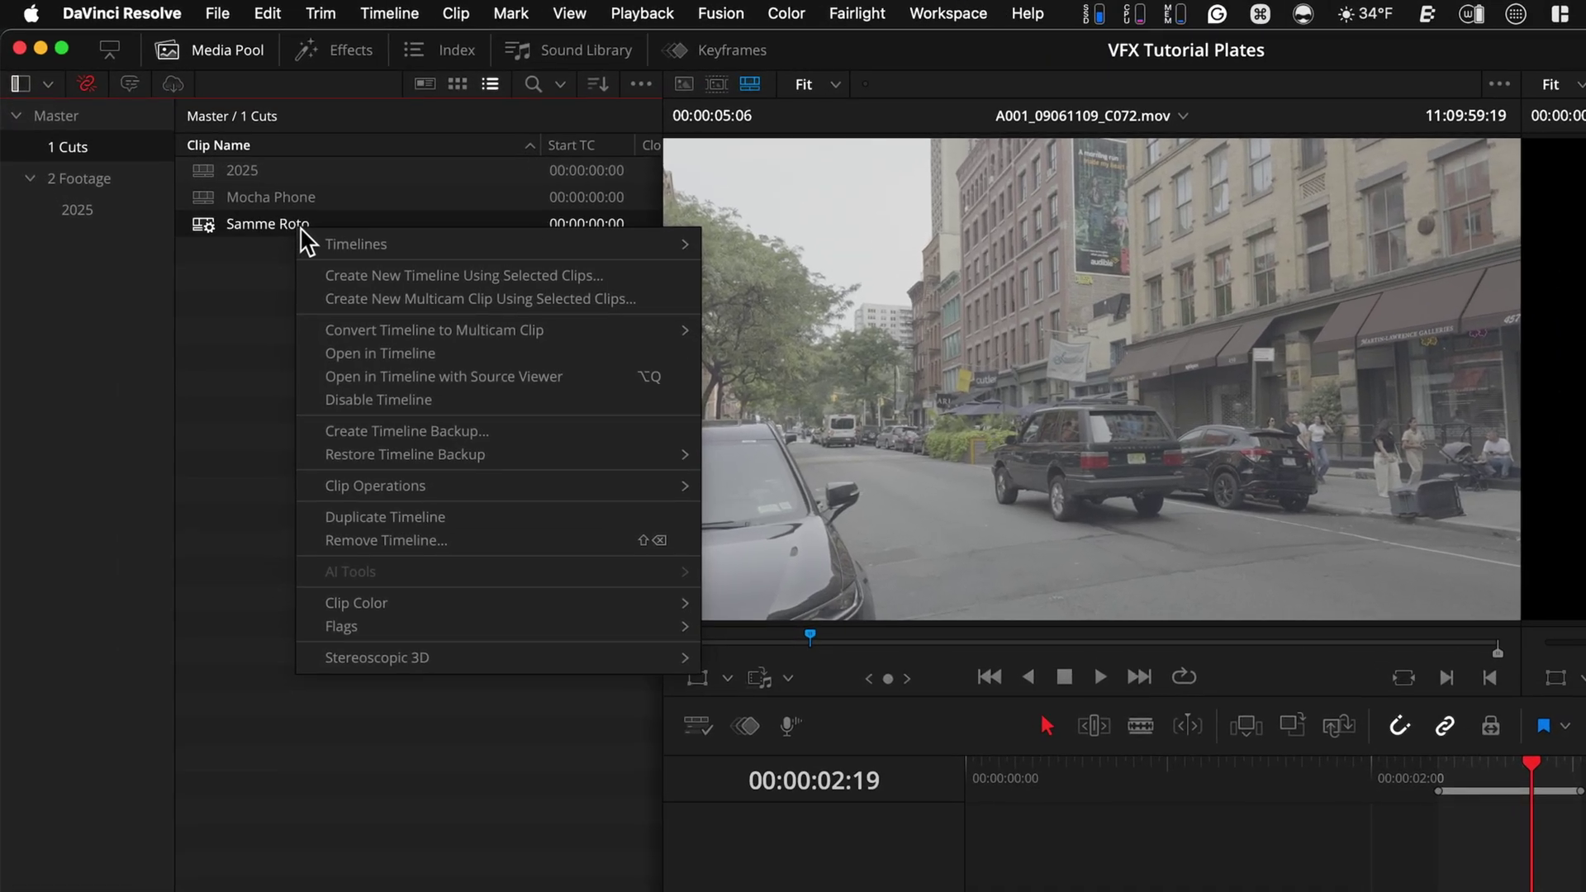
{"action": "left_click", "coordinate": [561, 432]}
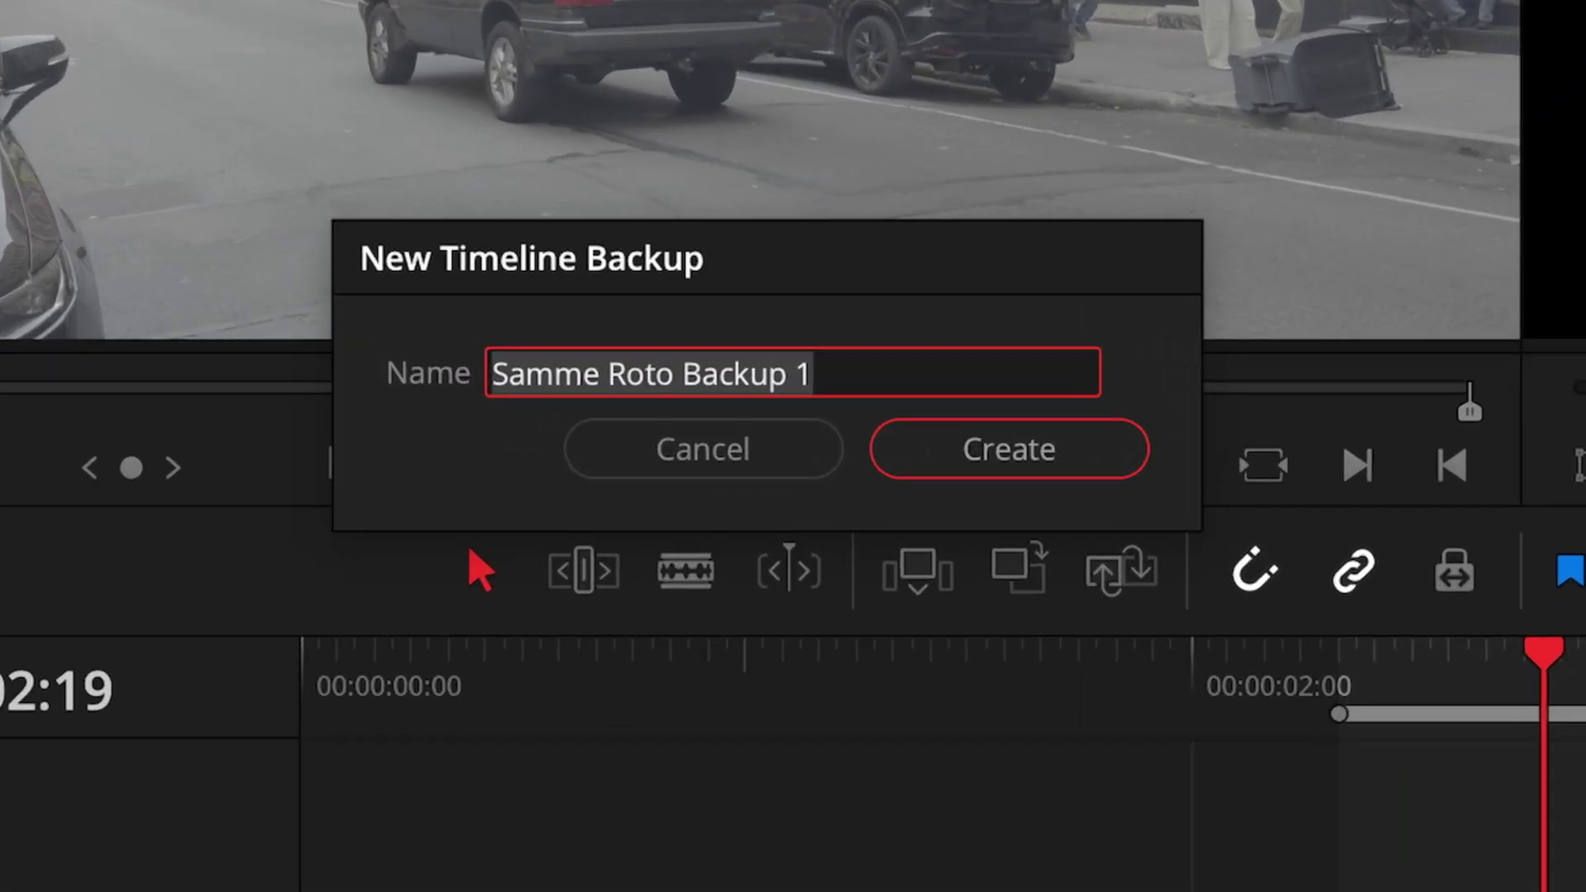
{"action": "left_click", "coordinate": [799, 423]}
{"action": "type", "text": "1201"}
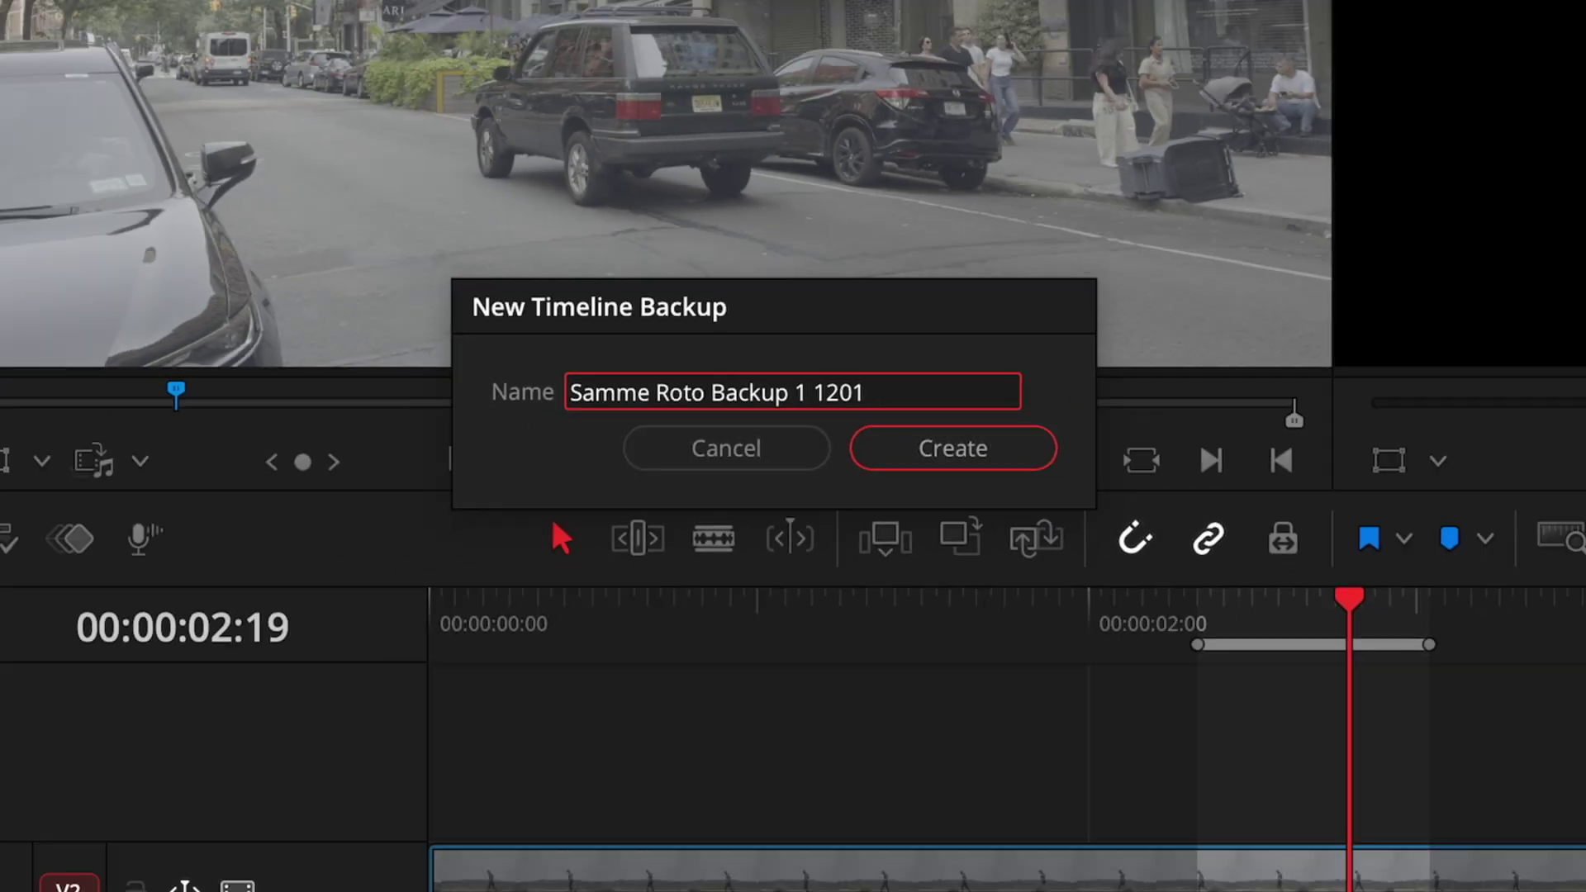
{"action": "key", "text": "Return"}
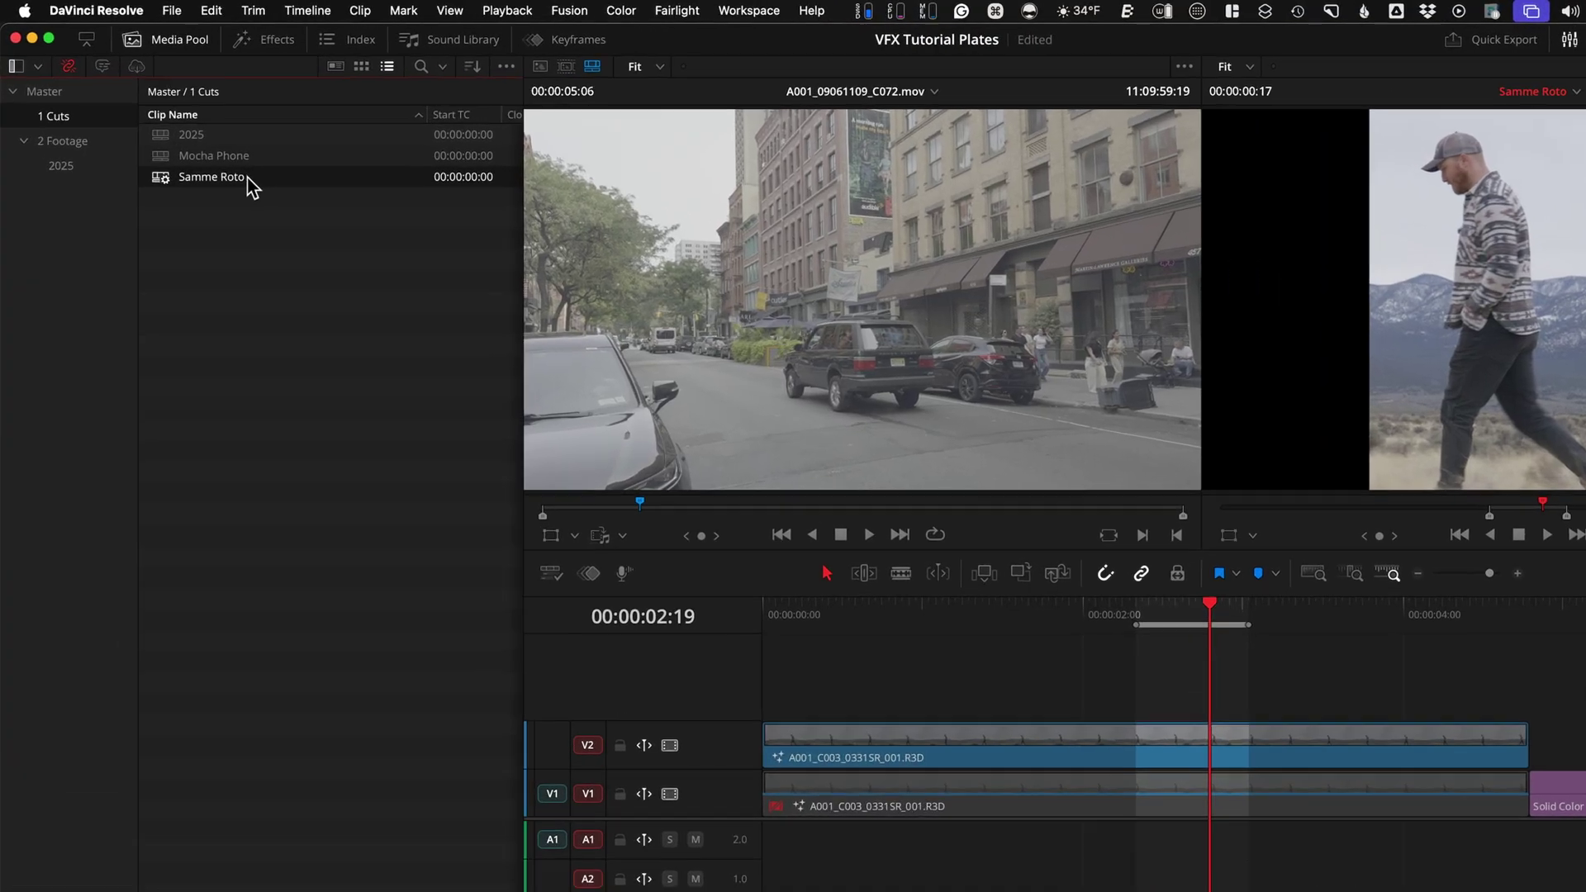
Restore Samme Roto from its 'Samme Roto Backup 1 1201' backup
{"action": "right_click", "coordinate": [208, 154]}
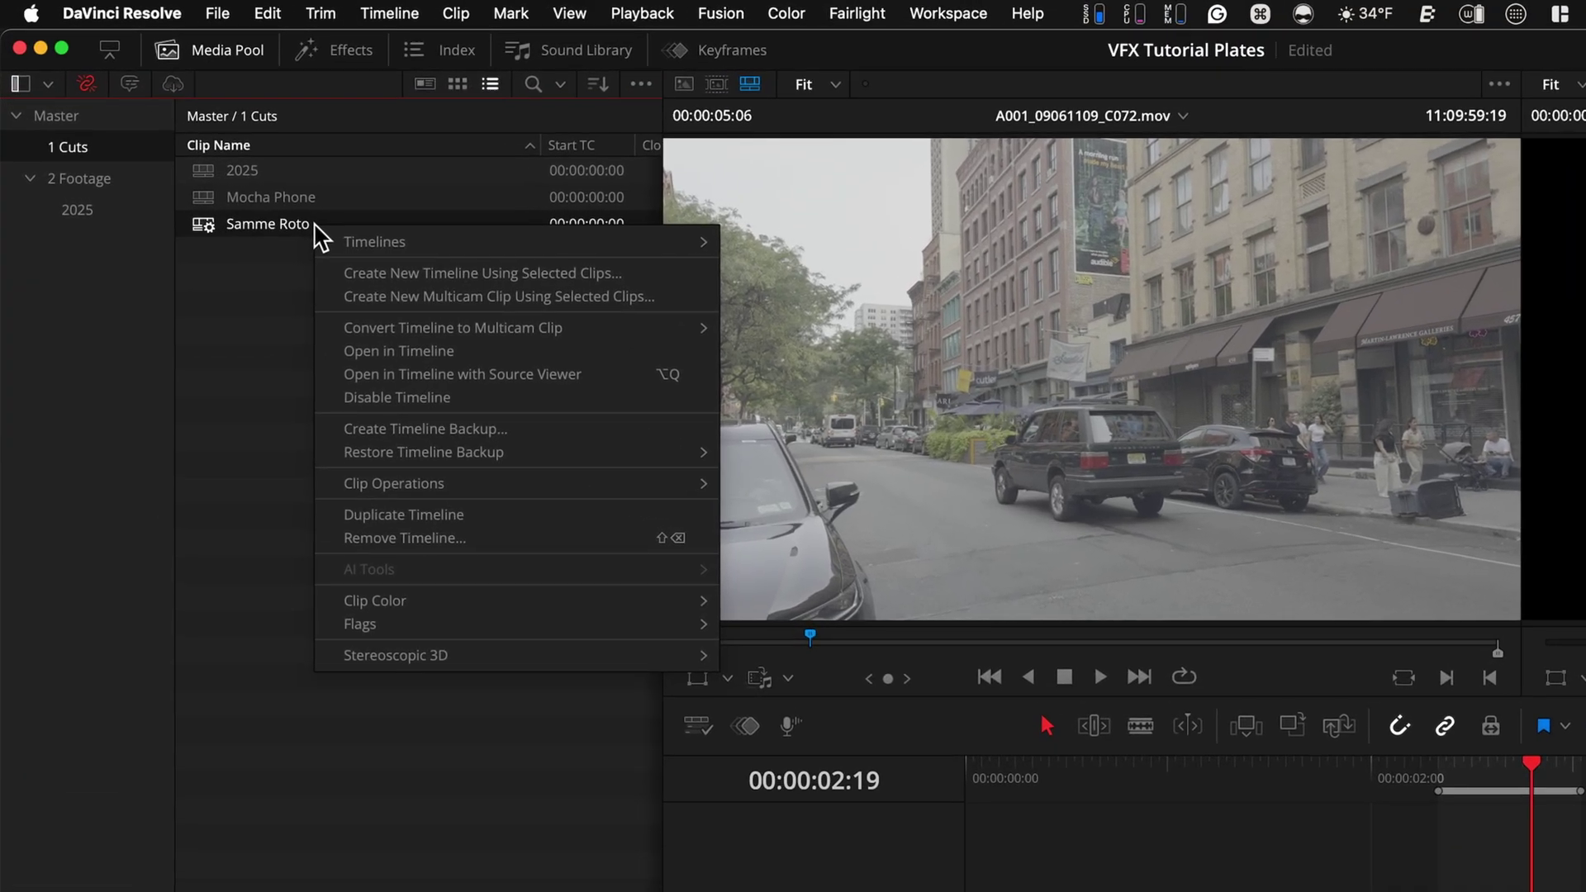
{"action": "mouse_move", "coordinate": [542, 454]}
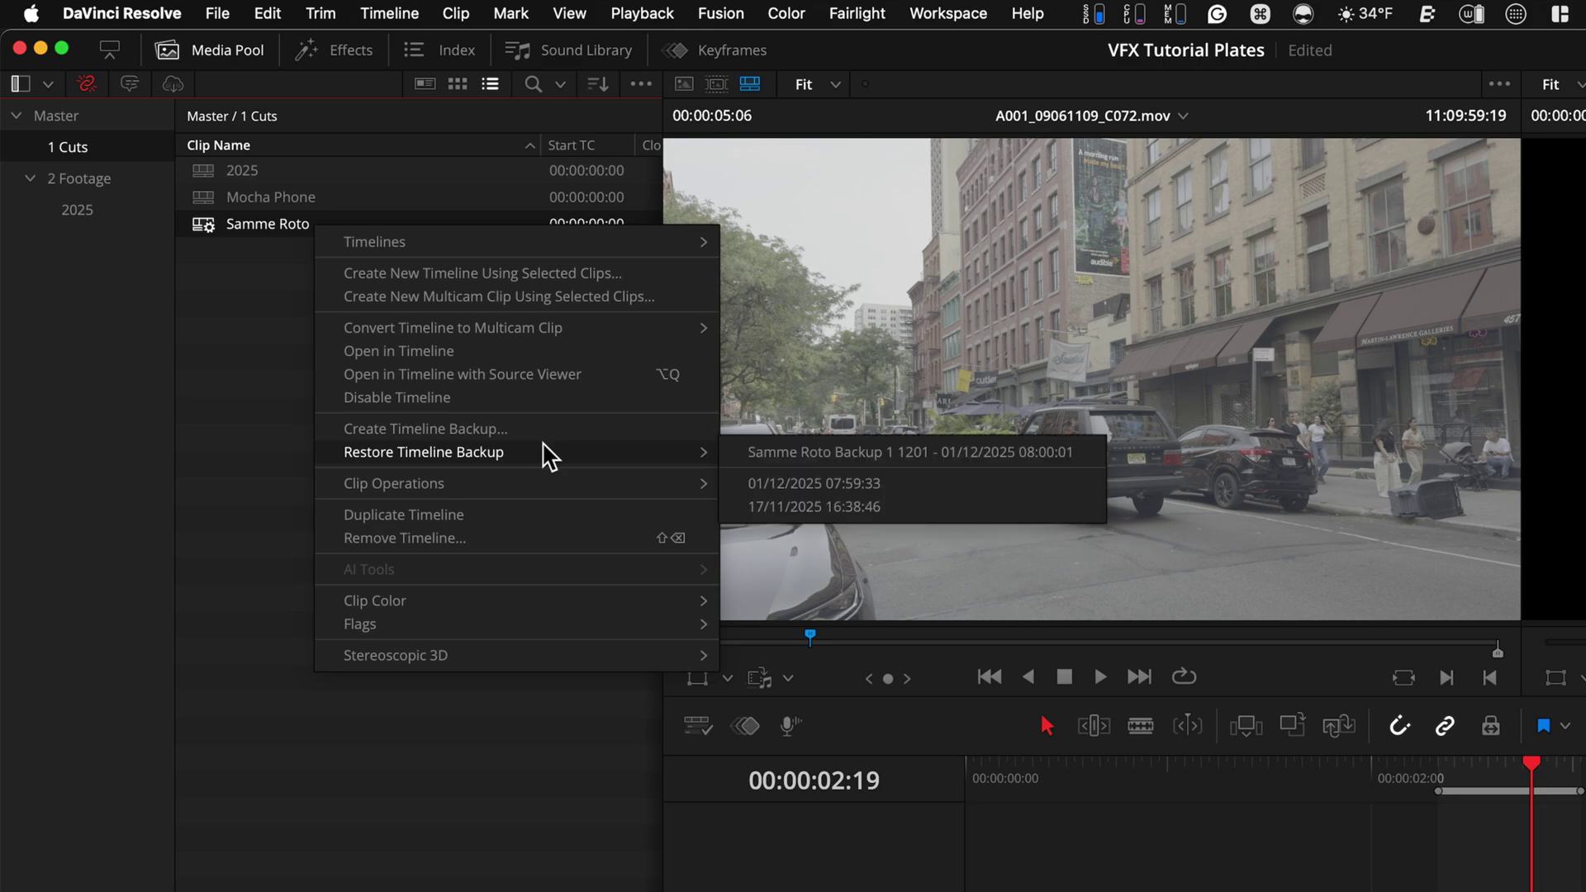
{"action": "left_click", "coordinate": [1004, 453]}
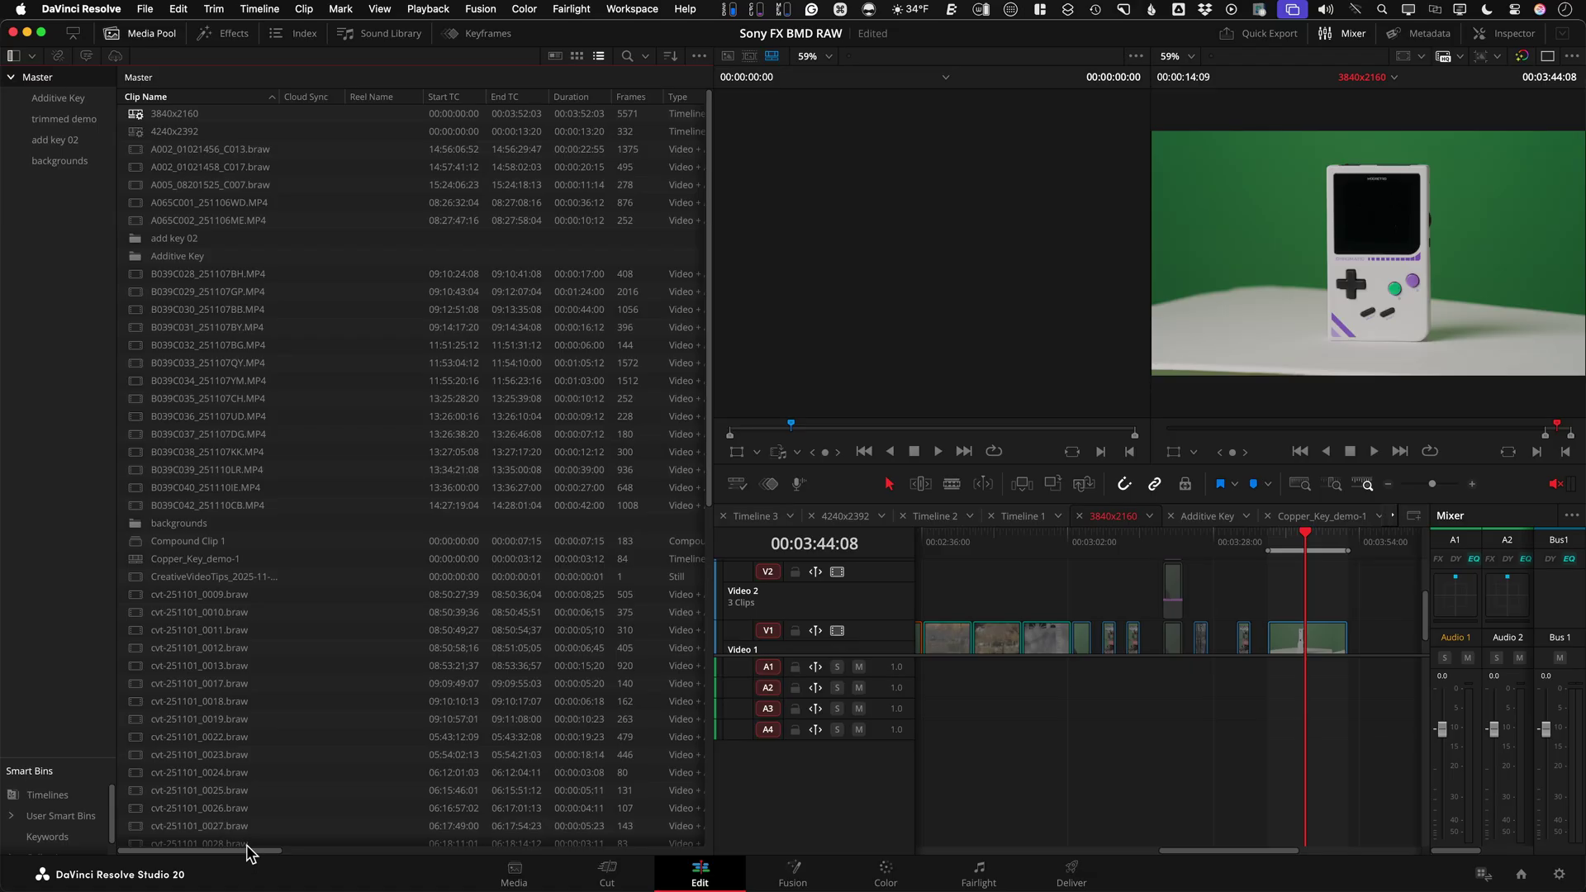
Open the media pool's column customisation and remove every field except Clip Name
{"action": "left_click_drag", "start_coordinate": [246, 851], "coordinate": [195, 835]}
{"action": "right_click", "coordinate": [442, 95]}
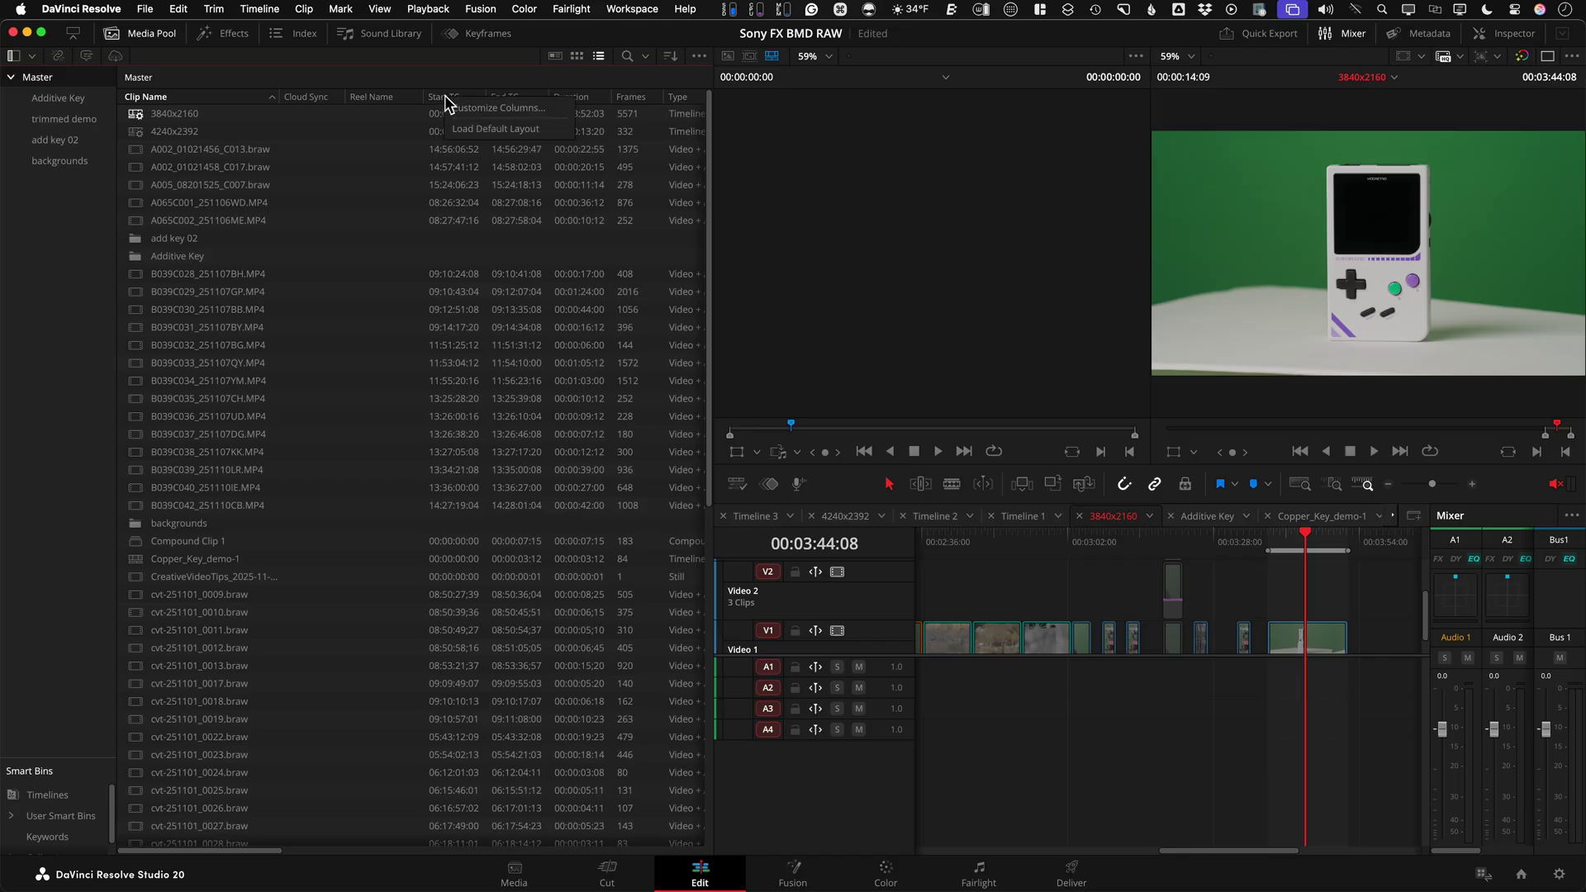
{"action": "left_click", "coordinate": [542, 106]}
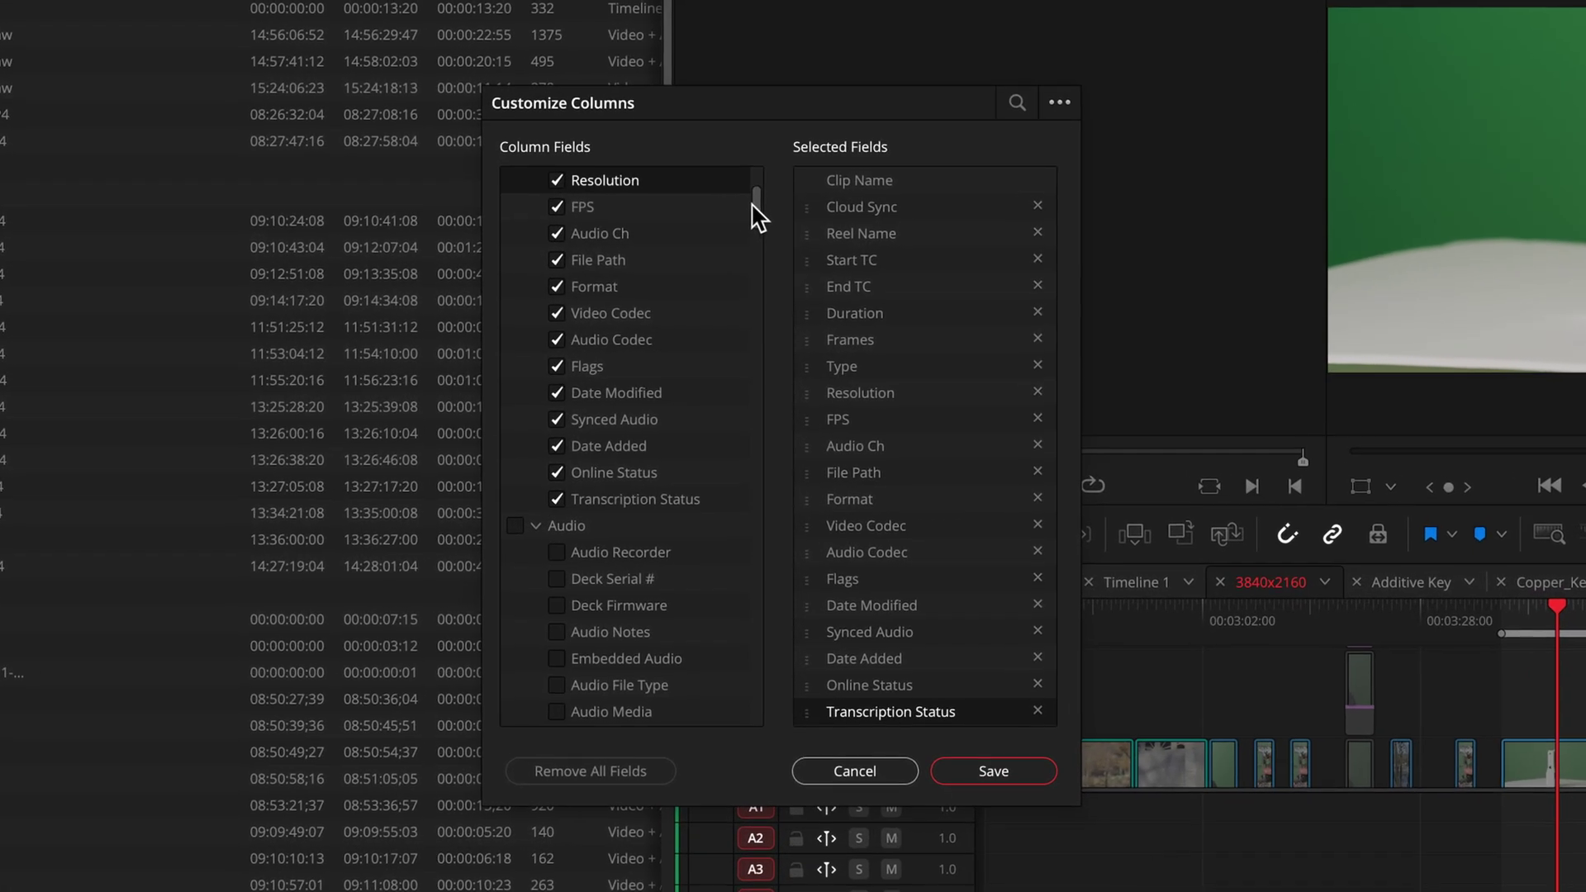
{"action": "left_click_drag", "start_coordinate": [753, 205], "coordinate": [747, 175]}
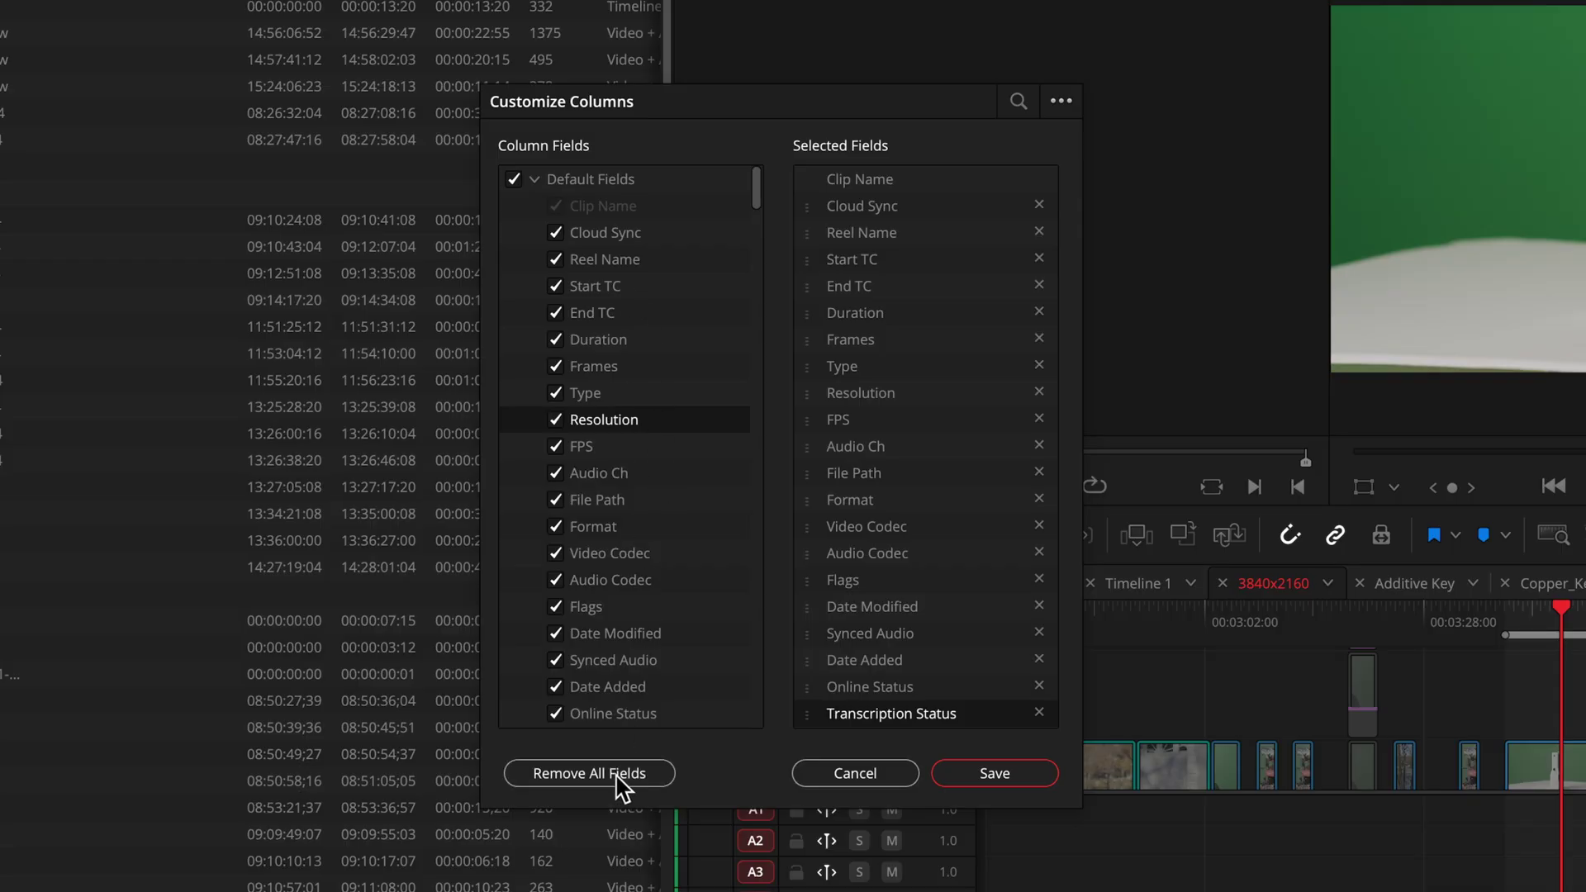
{"action": "left_click", "coordinate": [653, 781]}
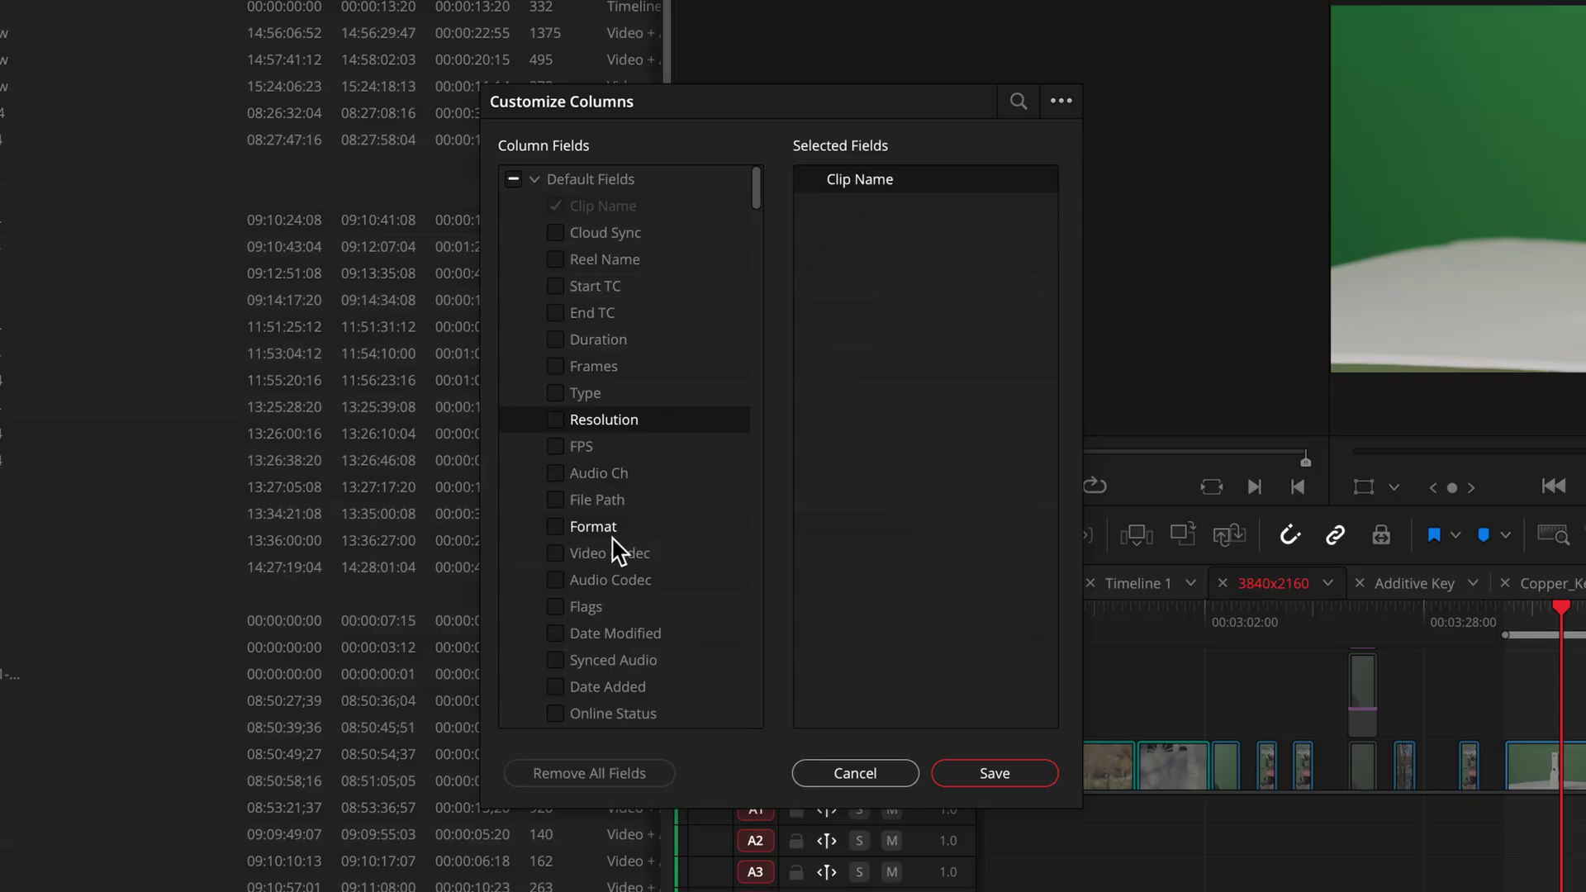
Add Resolution, FPS, Format, Video Codec, Date Modified and Clip Color columns
{"action": "left_click", "coordinate": [559, 425]}
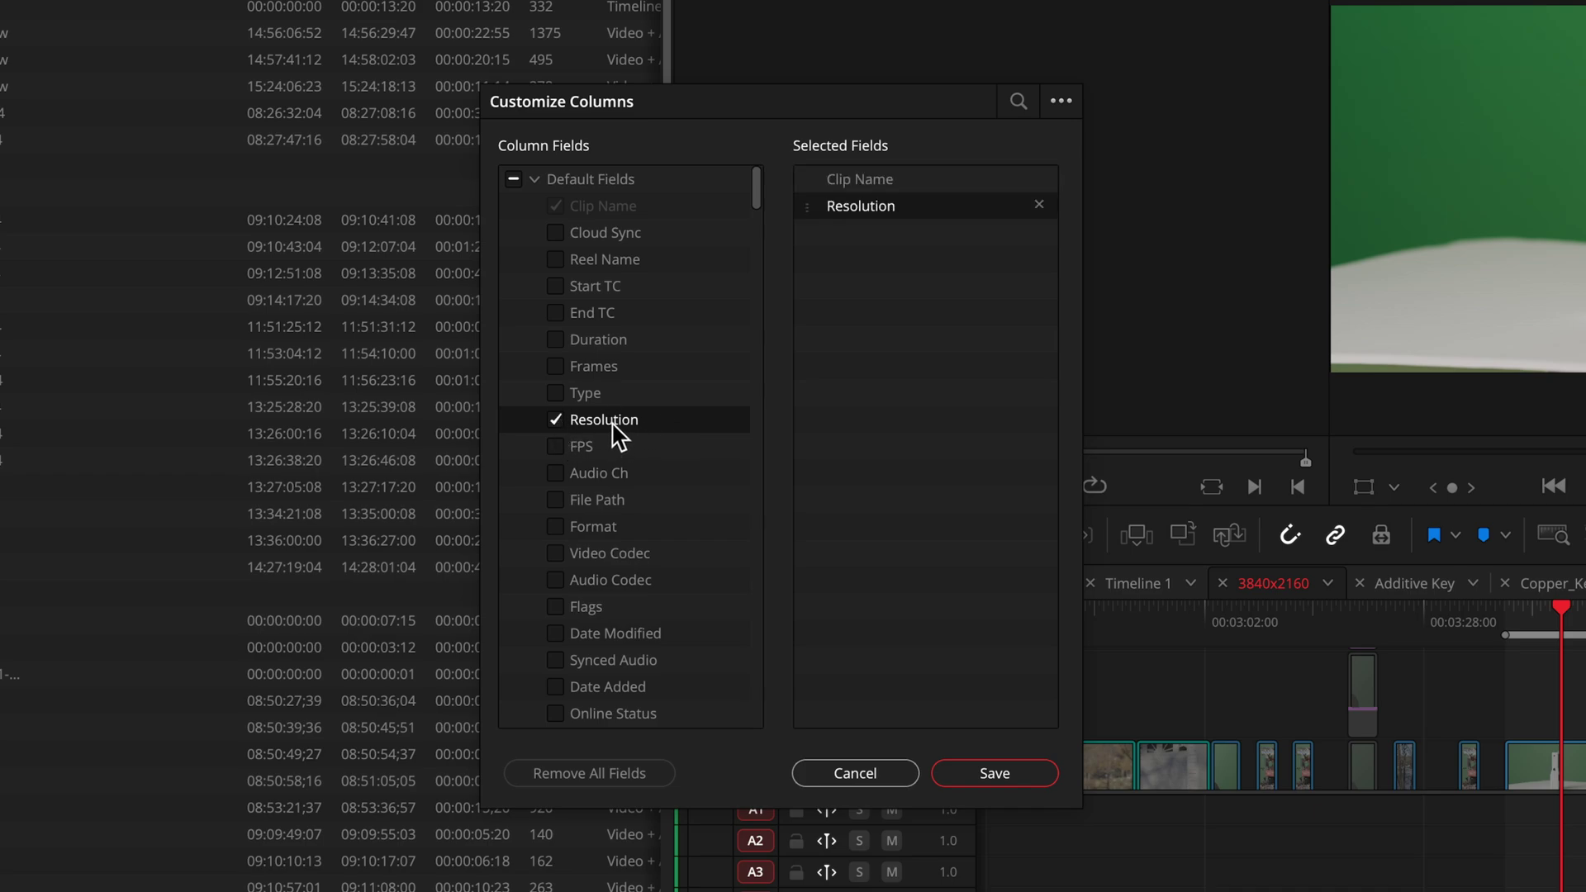
{"action": "left_click", "coordinate": [568, 447]}
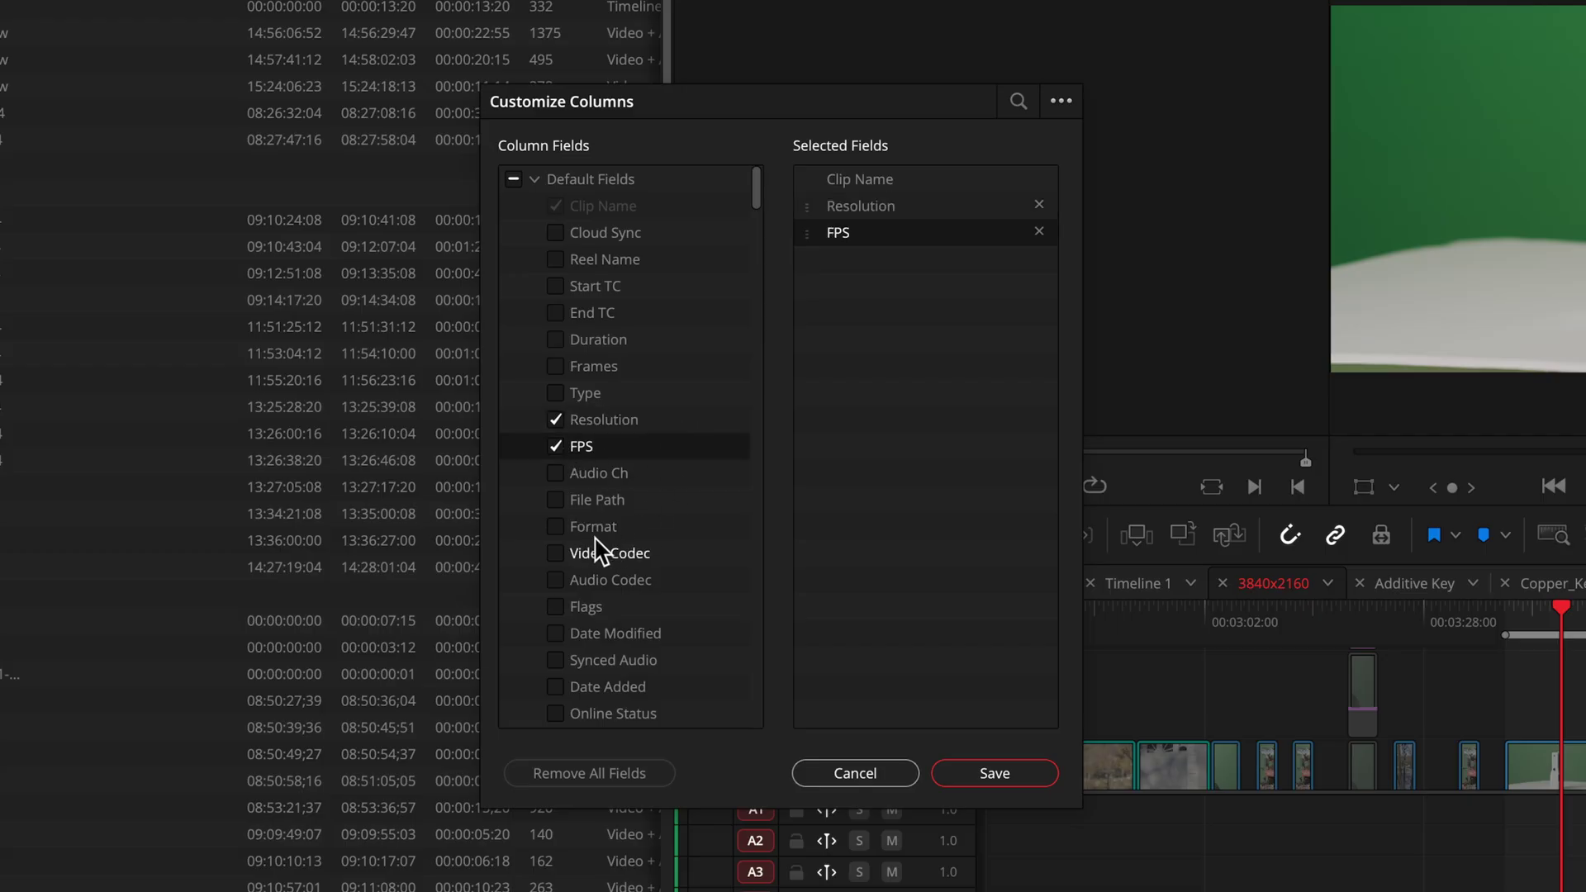
{"action": "left_click", "coordinate": [560, 529]}
{"action": "left_click", "coordinate": [616, 553]}
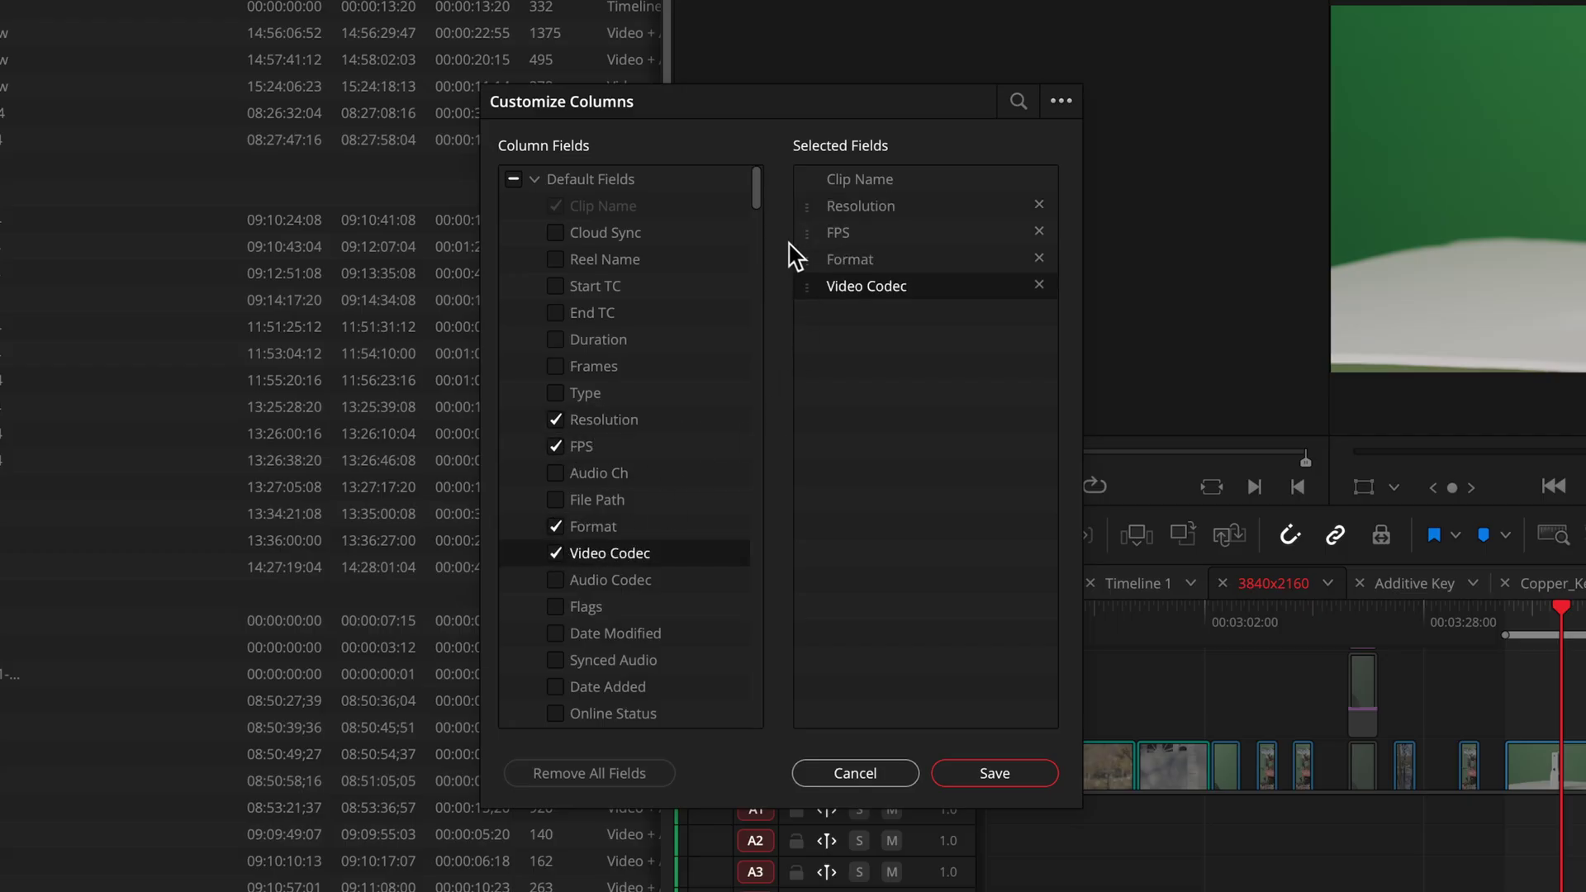
{"action": "left_click", "coordinate": [579, 634]}
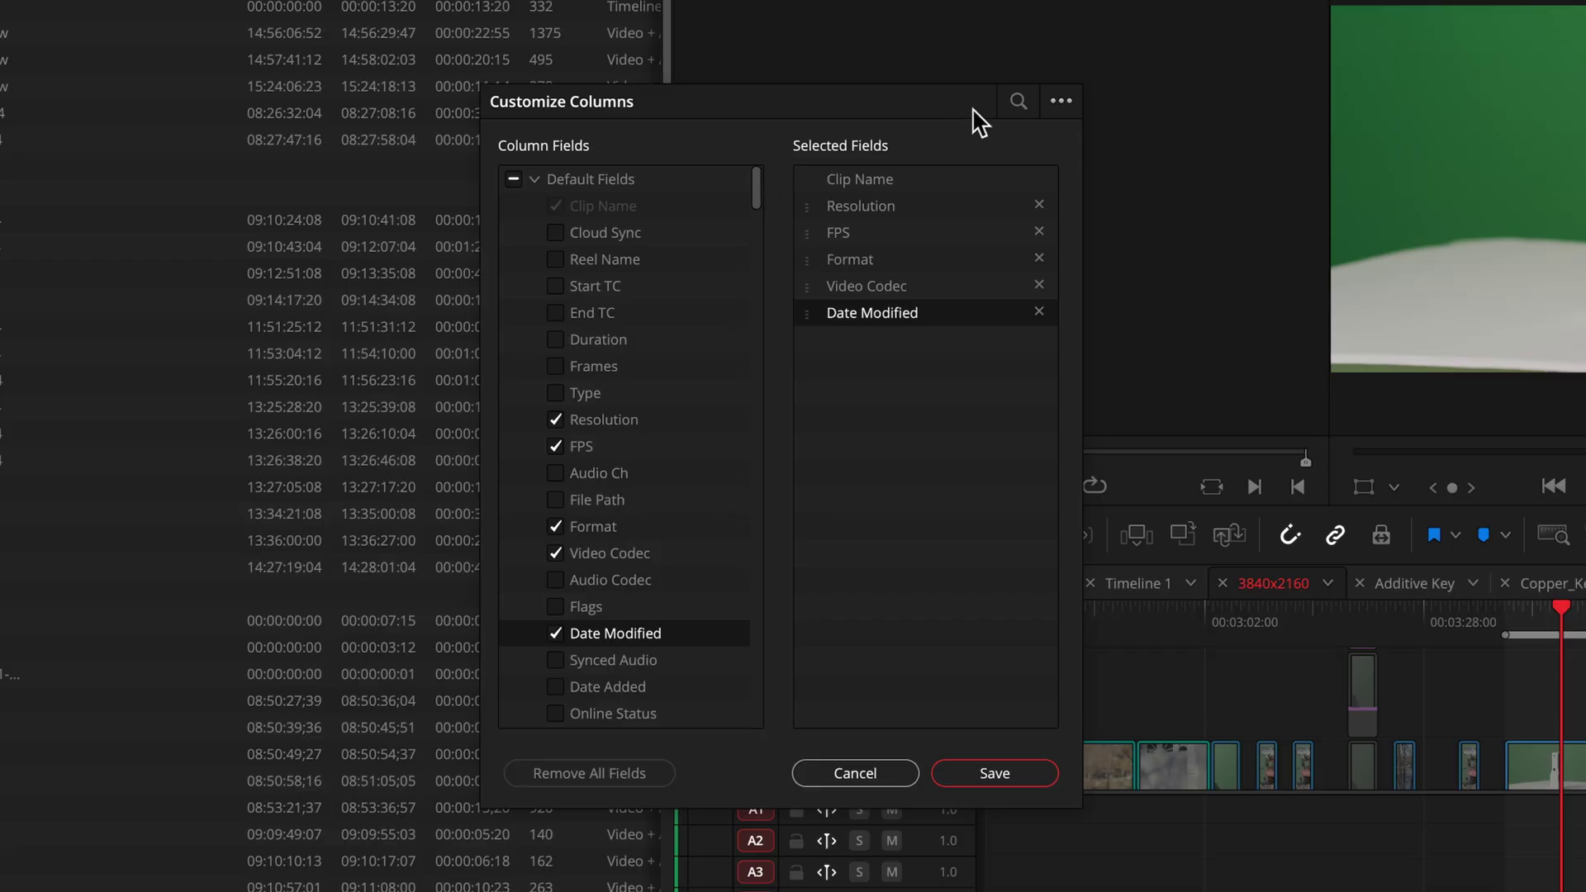
{"action": "left_click", "coordinate": [1020, 103]}
{"action": "type", "text": "clip"}
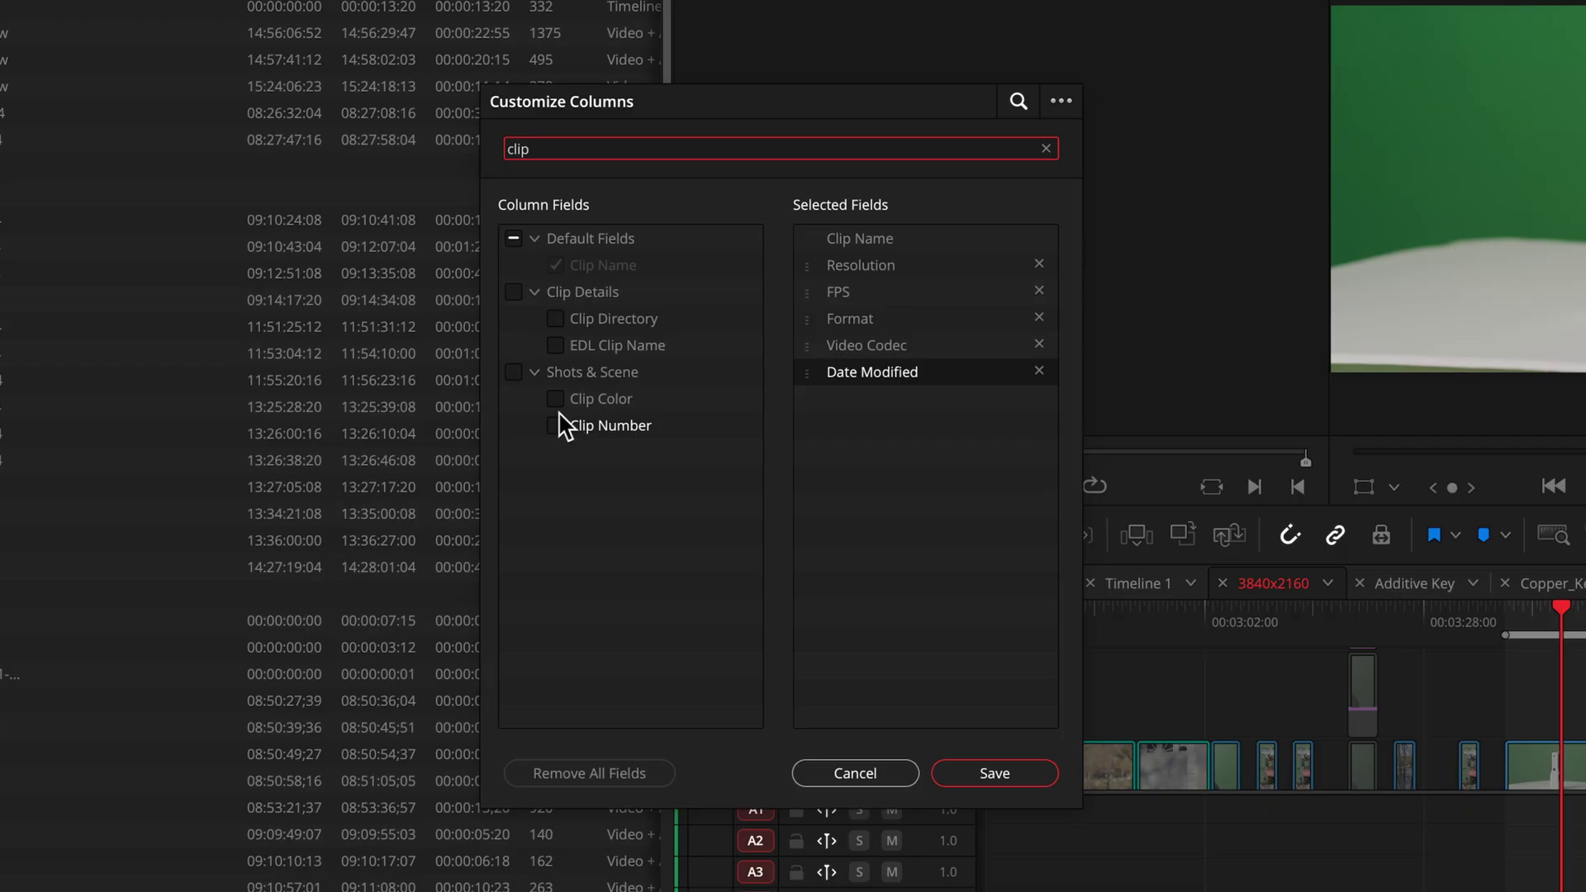
{"action": "left_click", "coordinate": [558, 399]}
{"action": "left_click", "coordinate": [1046, 148]}
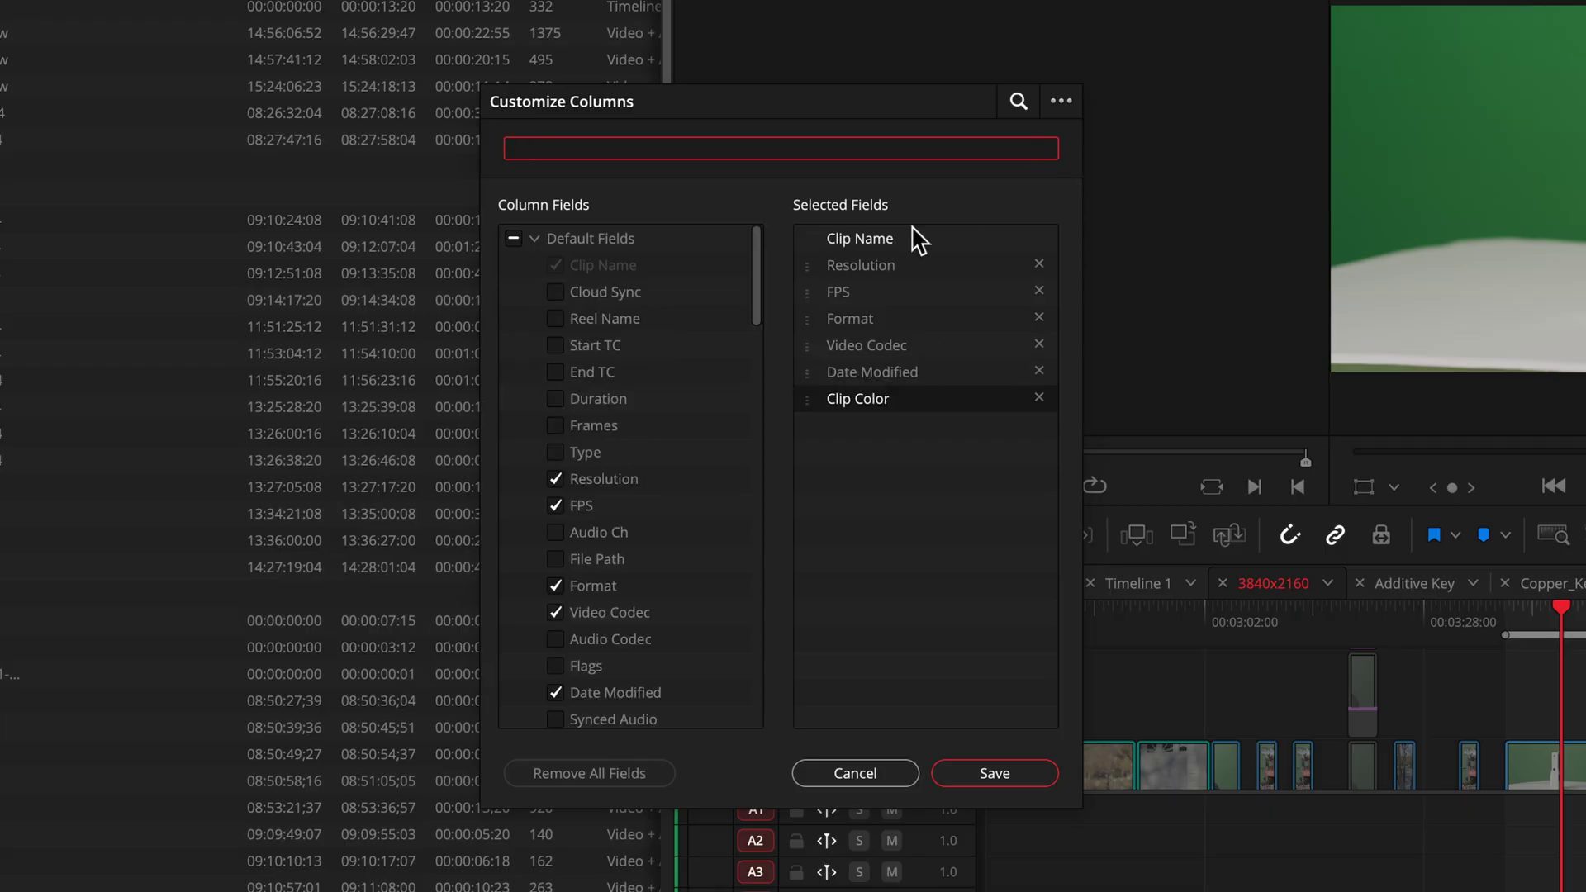
Save the column set as a new named layout preset and apply it to the media pool
{"action": "left_click", "coordinate": [1060, 101]}
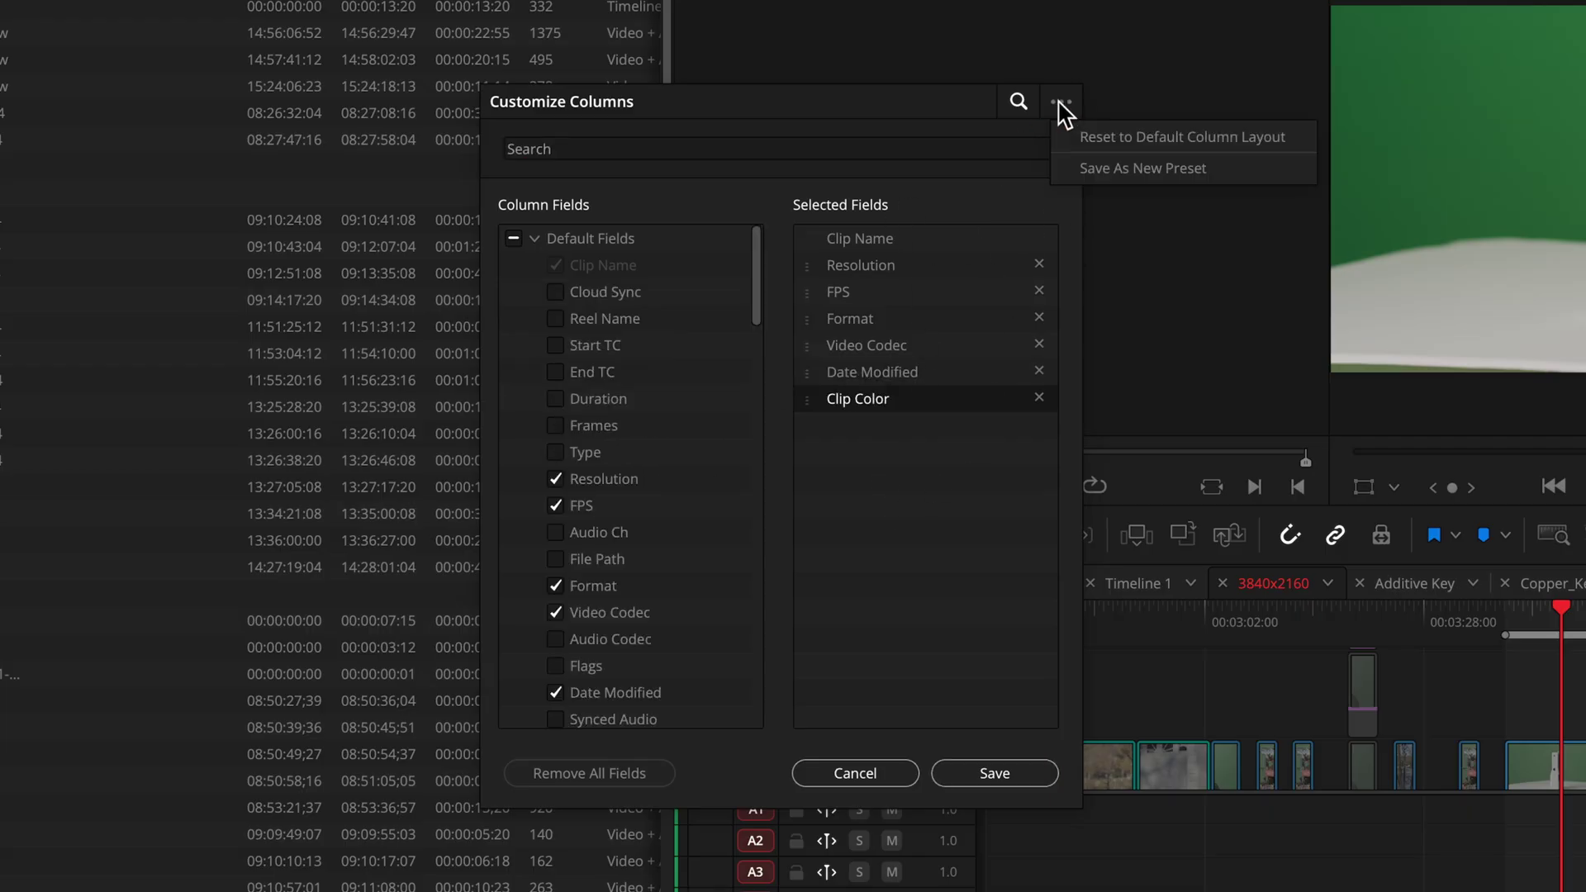
{"action": "left_click", "coordinate": [1238, 168]}
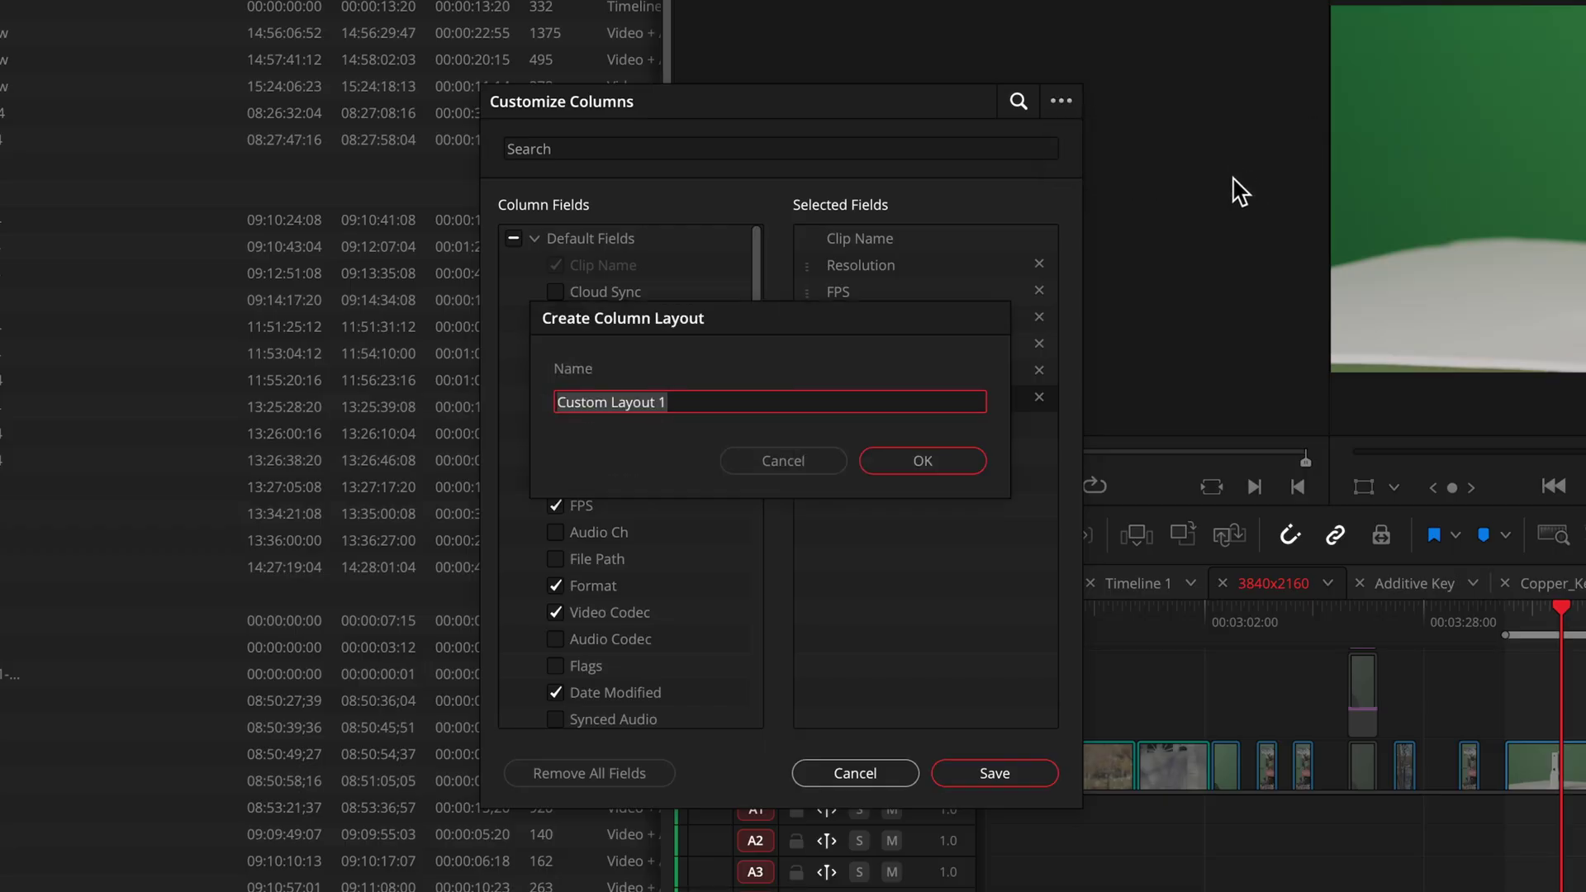
{"action": "type", "text": "chadwick"}
{"action": "key", "text": "Return"}
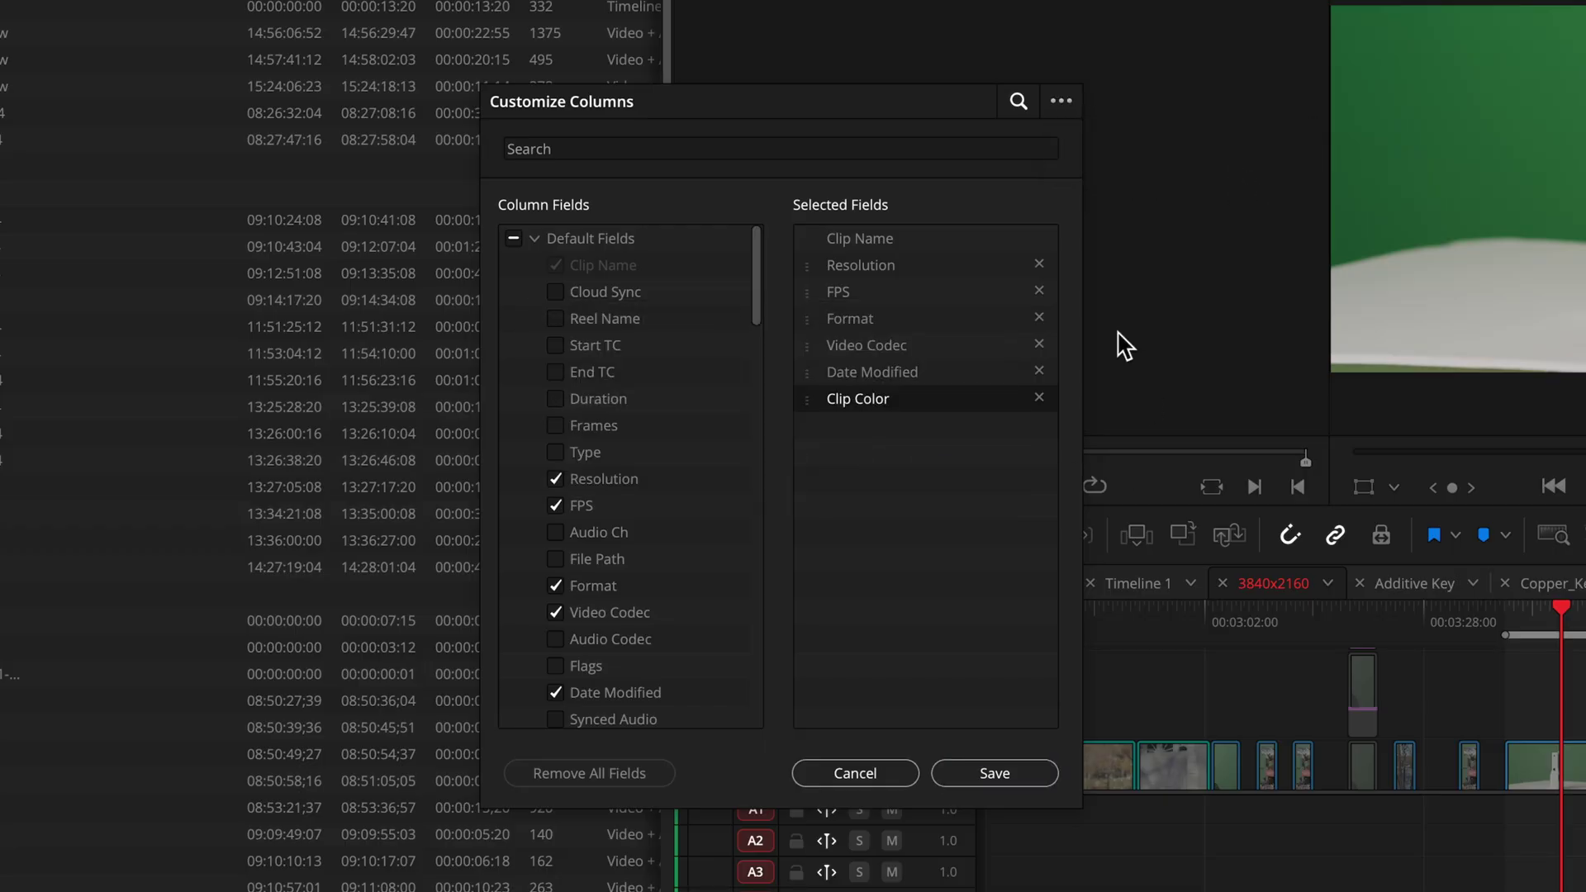
{"action": "left_click", "coordinate": [1044, 764]}
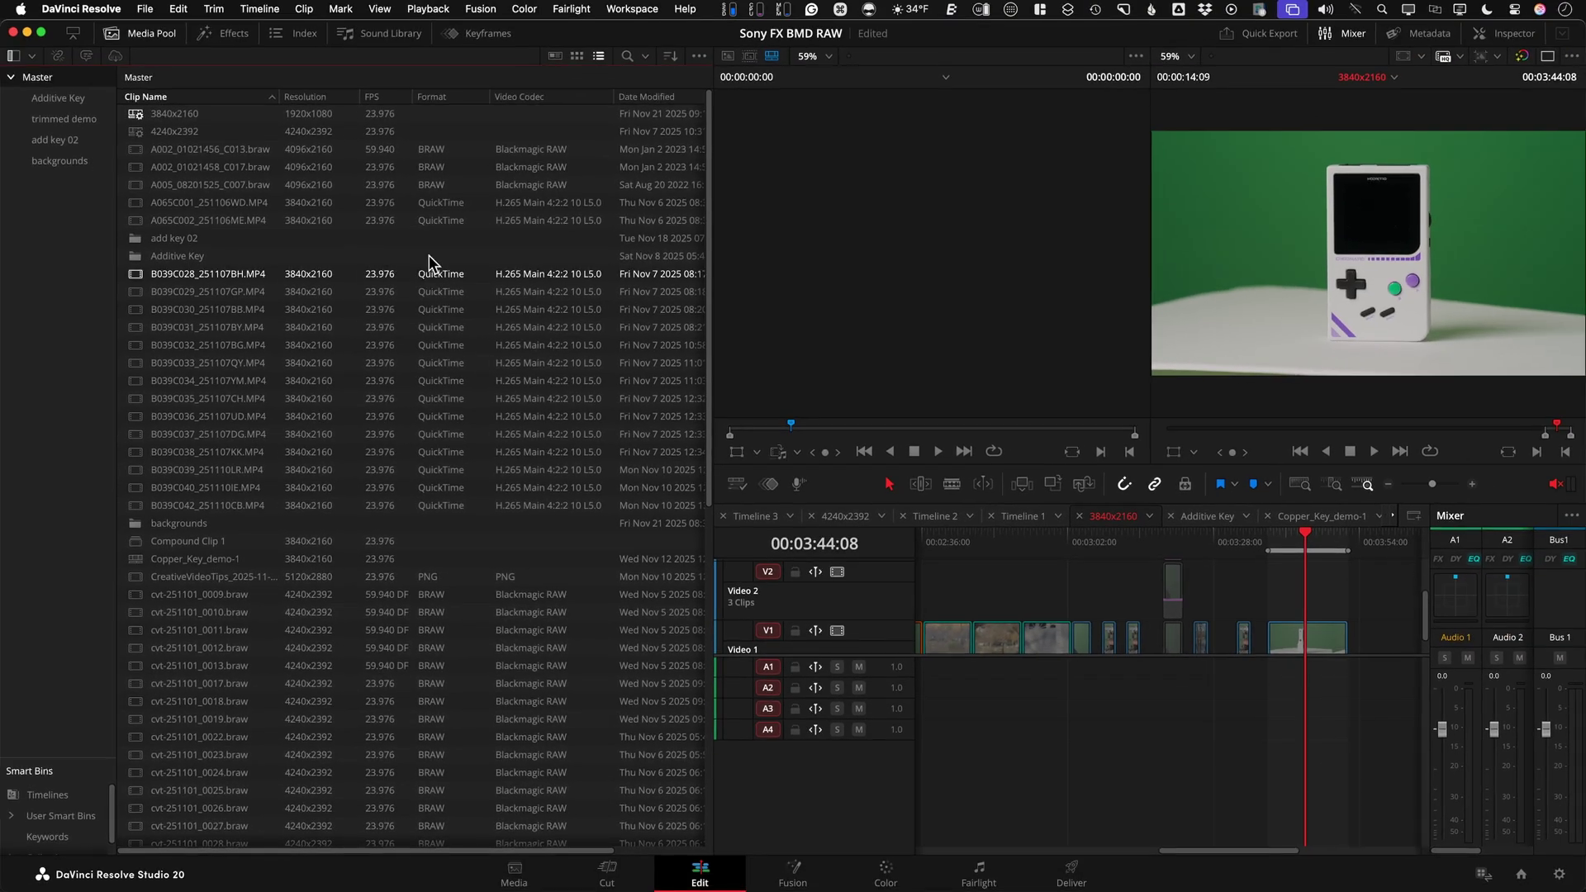
Sort the clips ascending by Format so BRAW files precede PNG and QuickTime clips
{"action": "left_click_drag", "start_coordinate": [706, 490], "coordinate": [696, 318]}
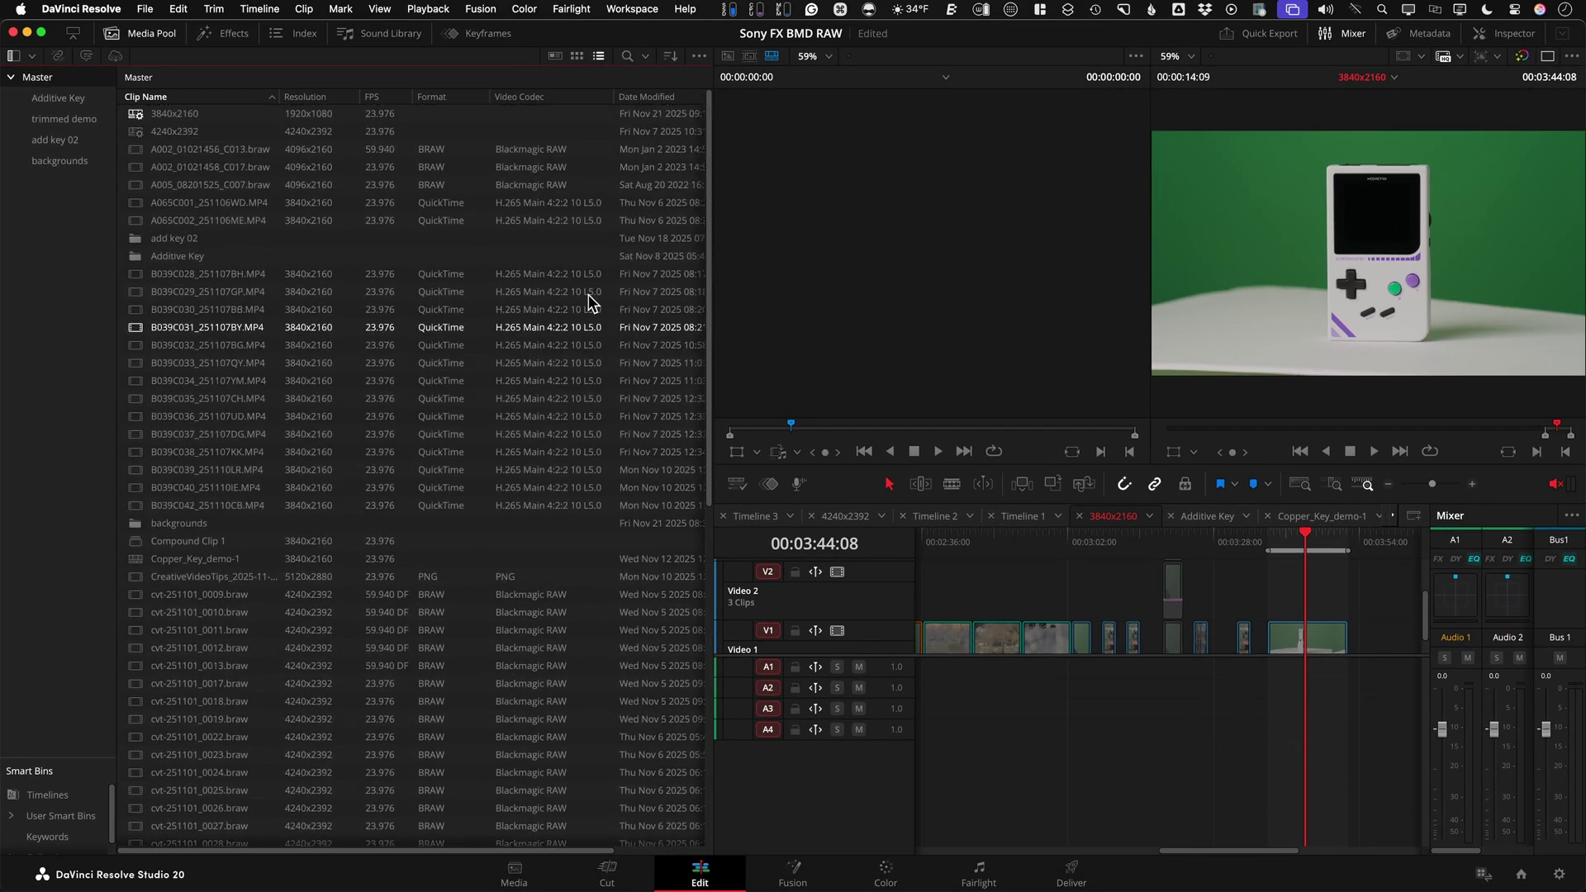
{"action": "left_click", "coordinate": [447, 97]}
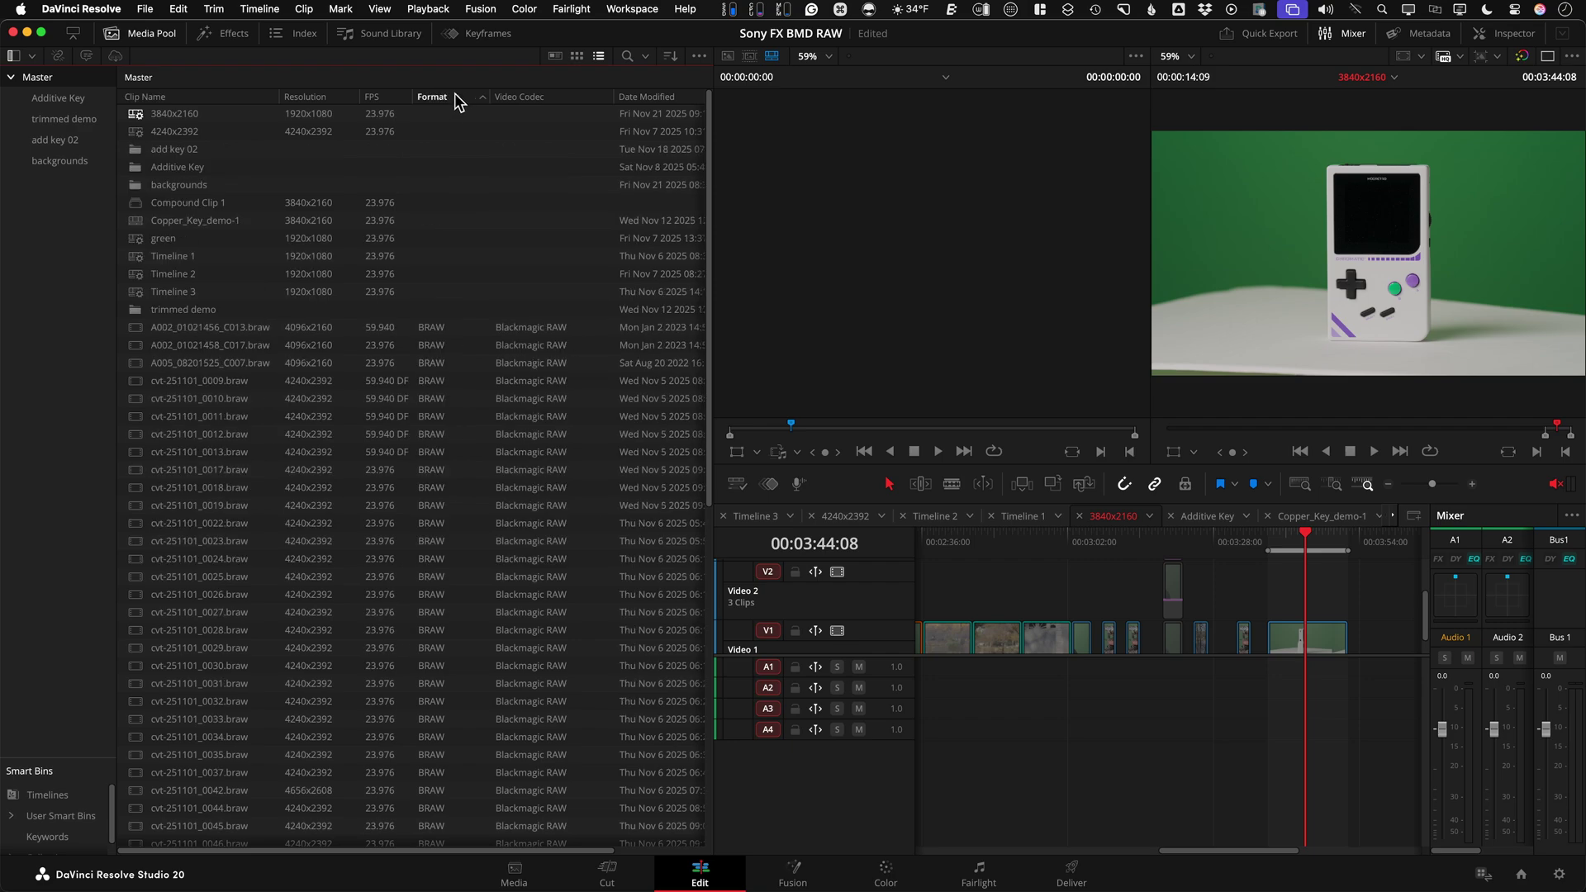
{"action": "left_click", "coordinate": [454, 99]}
{"action": "left_click", "coordinate": [456, 99]}
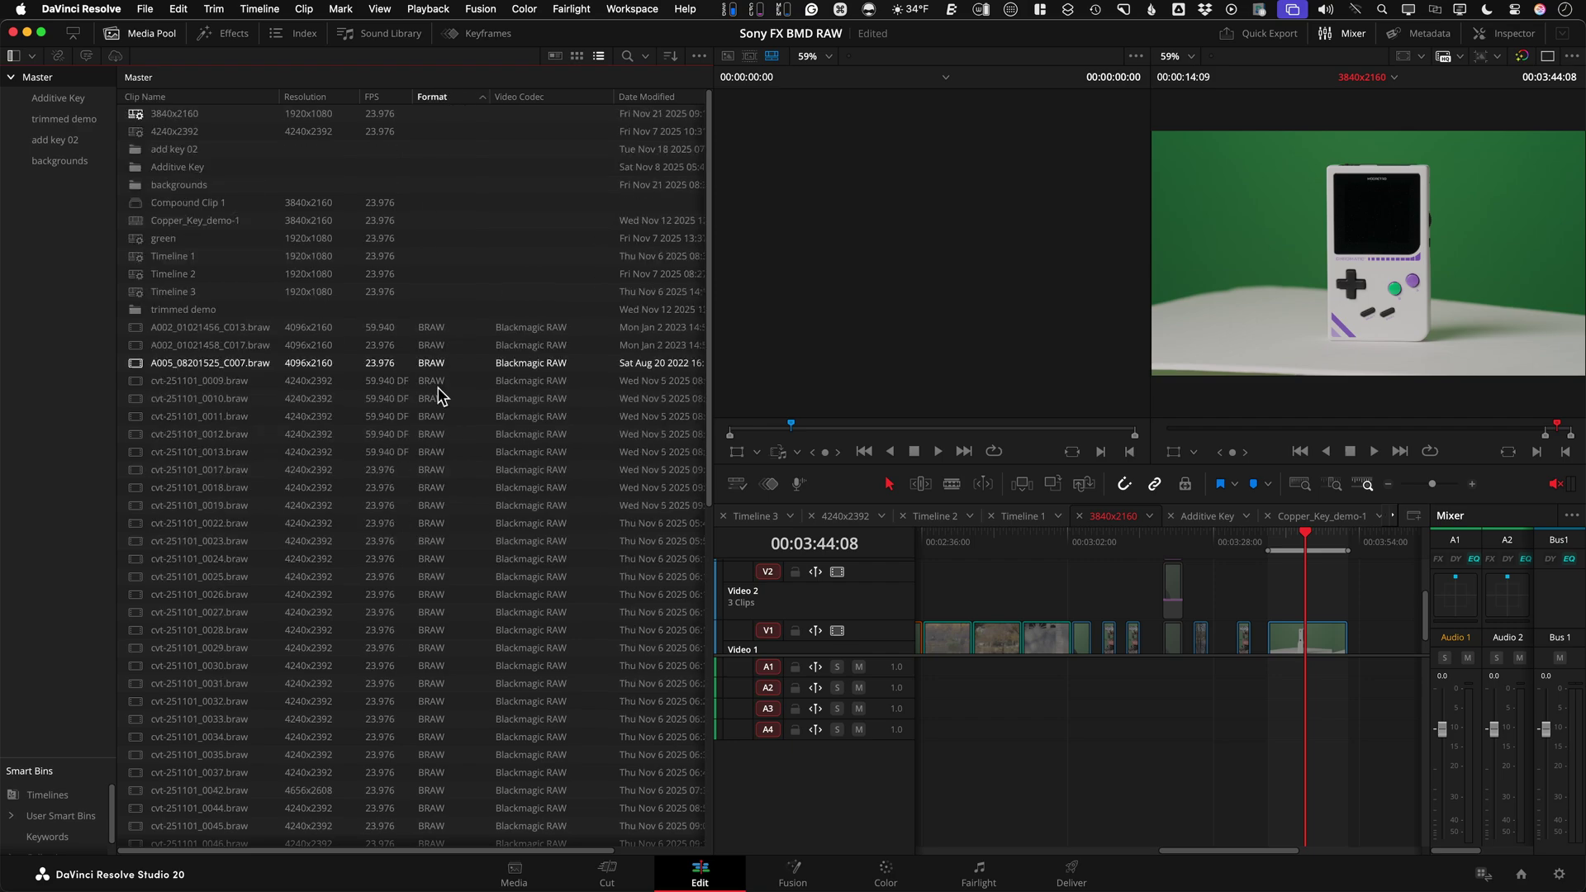
{"action": "scroll", "coordinate": [438, 397], "scroll_direction": "down", "scroll_amount": 10}
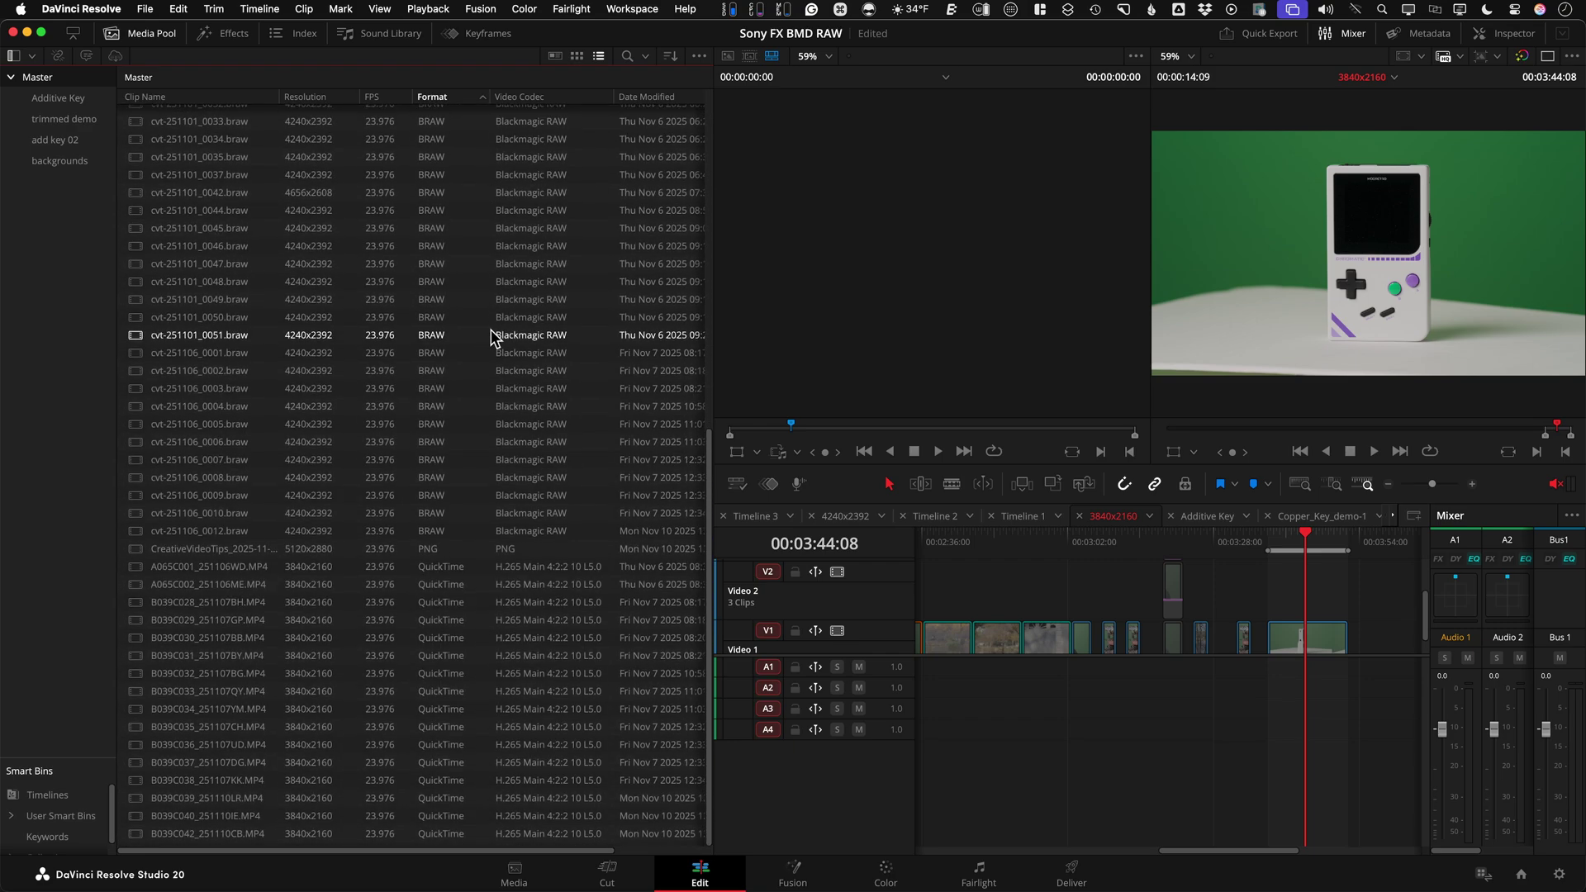